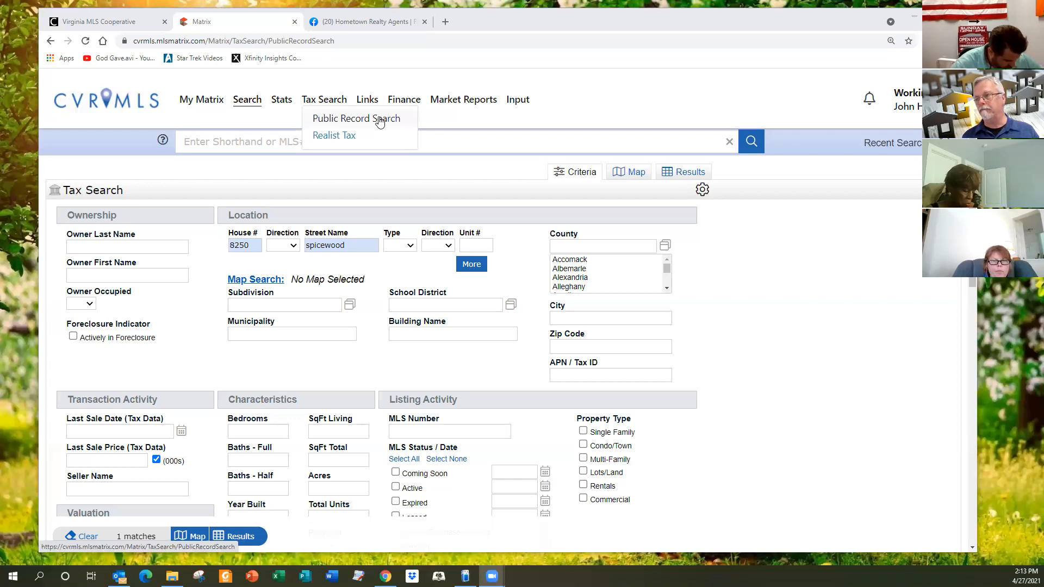
Show the tax record matching the entered house number and street name, and return to the search criteria
click(554, 218)
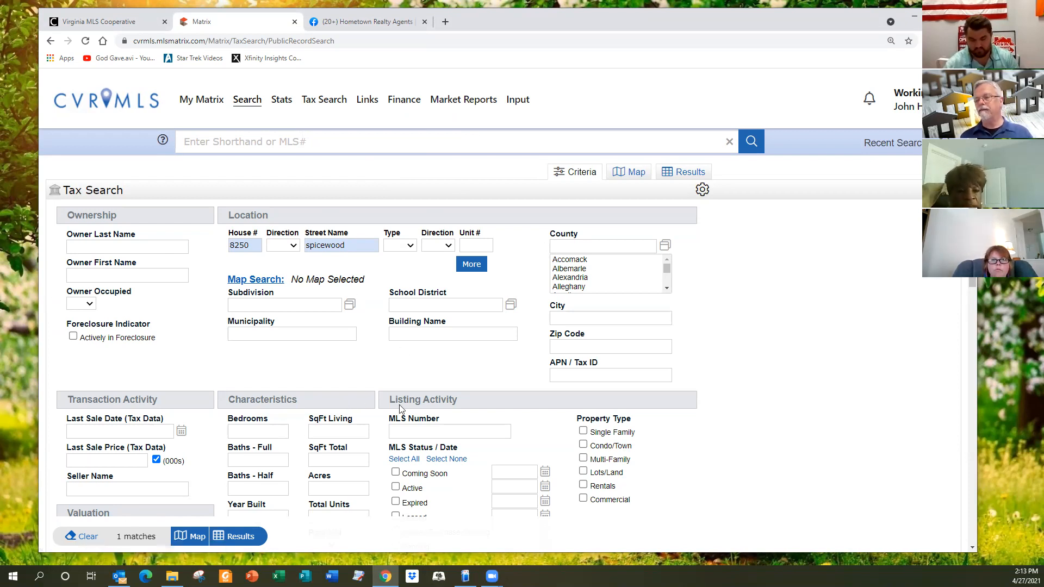
click(247, 537)
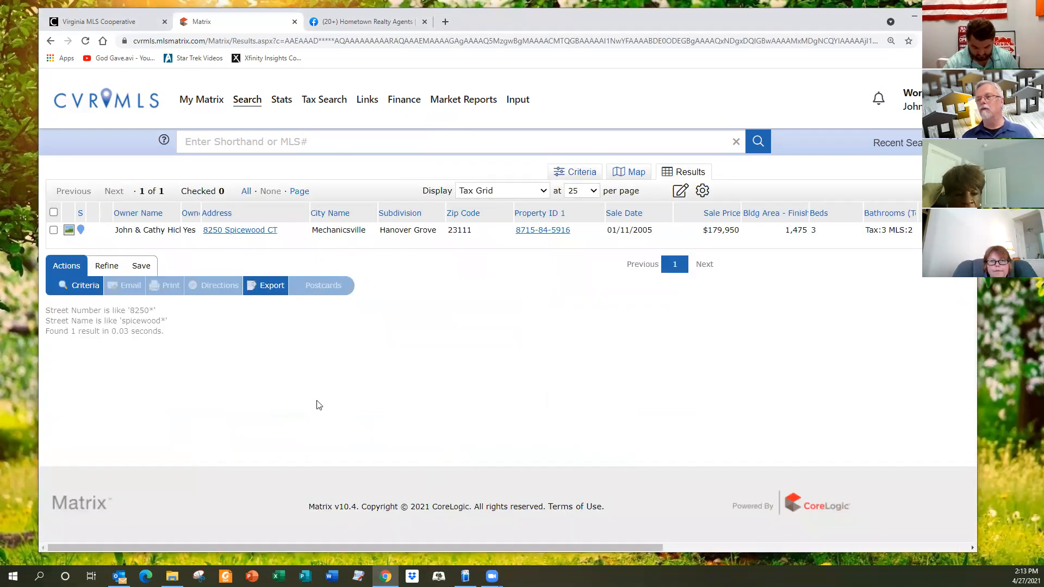
click(78, 287)
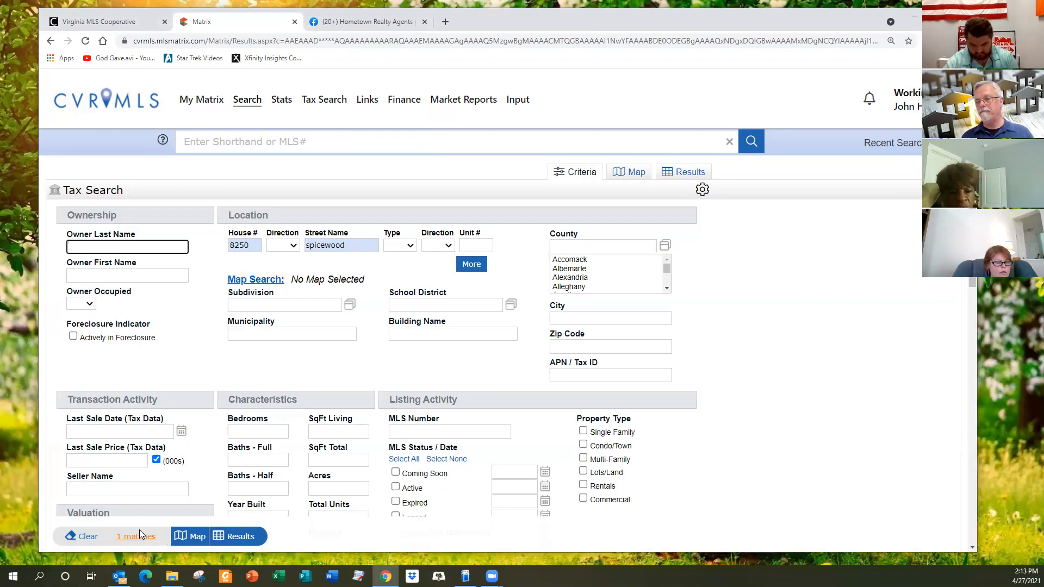
Replace the address criteria with the owner's last name and look through the matching tax records
click(87, 536)
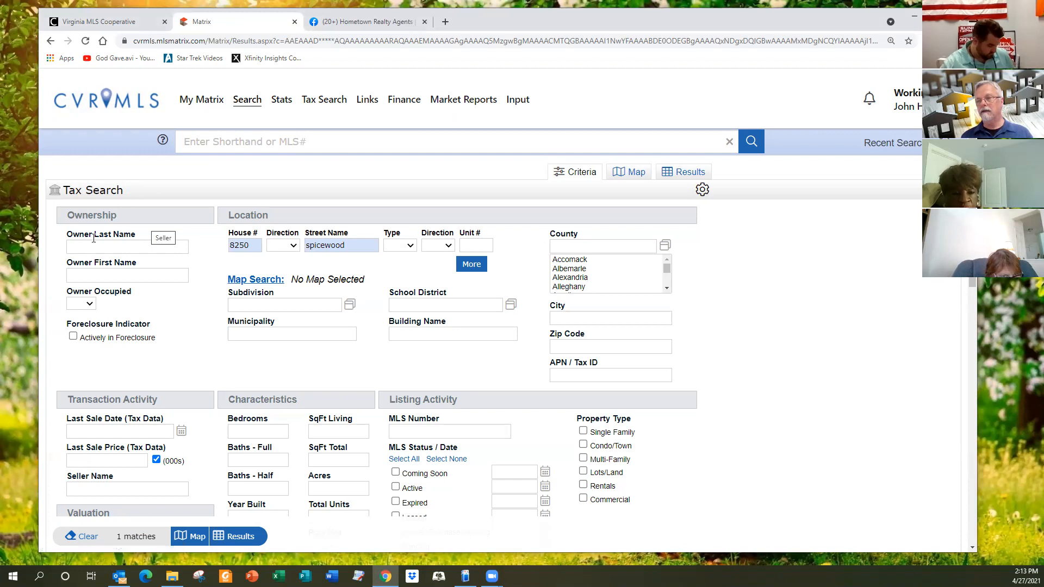
click(81, 248)
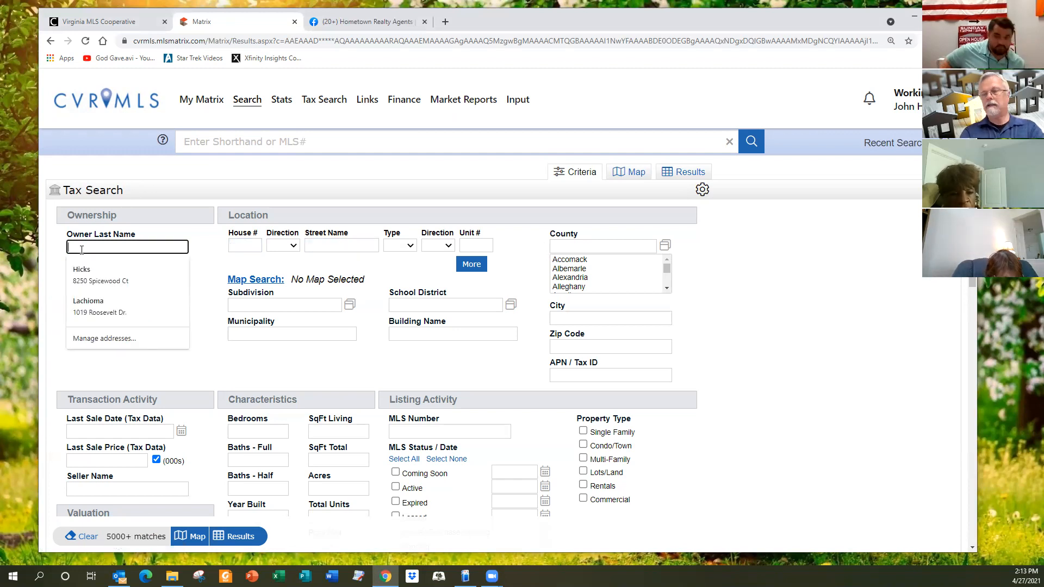
text(hicks)
key(Return)
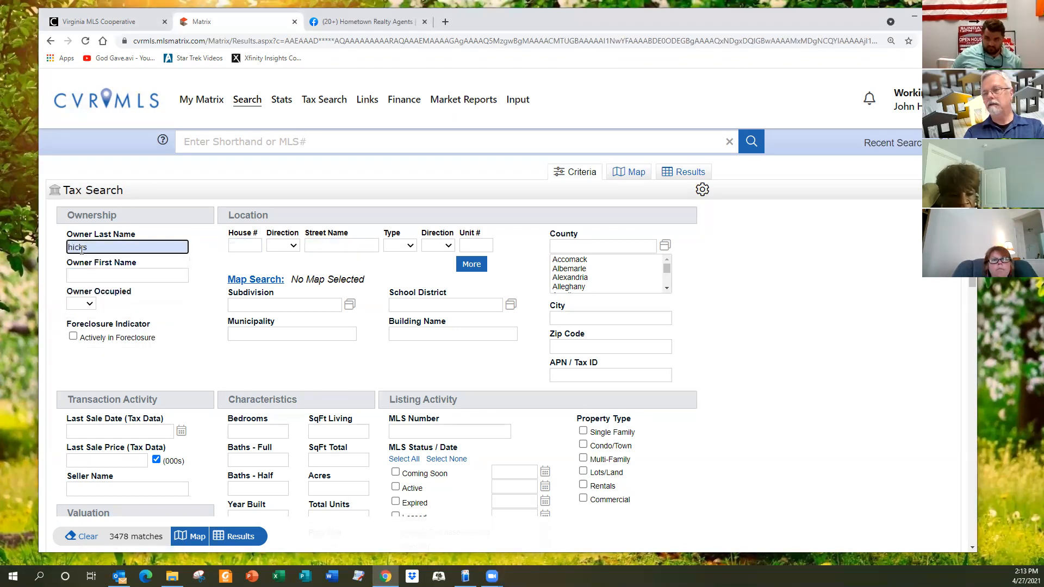
scroll(81, 250, down, 5)
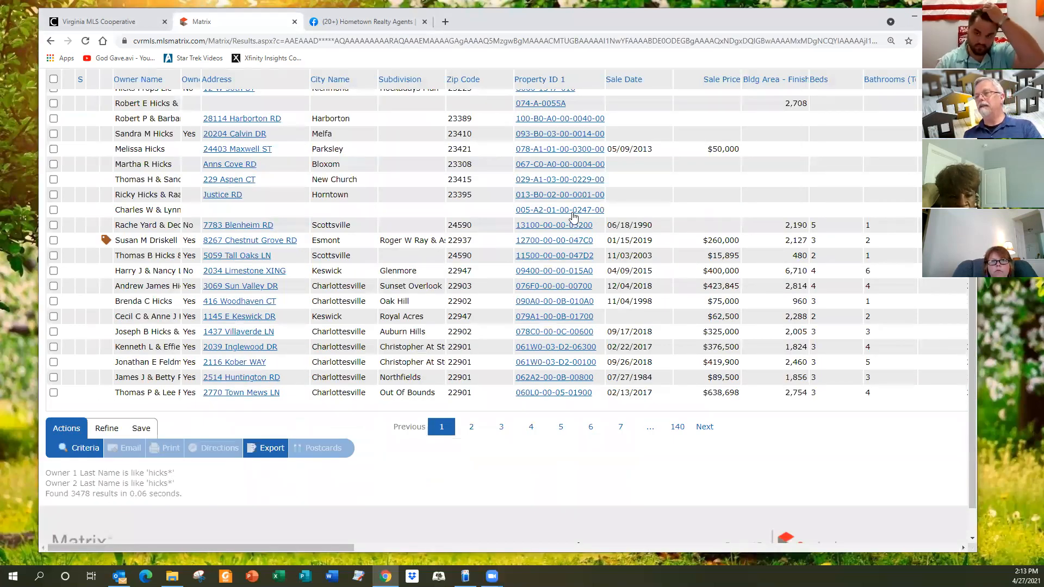
scroll(571, 217, down, 1)
scroll(496, 211, up, 1)
scroll(496, 211, up, 3)
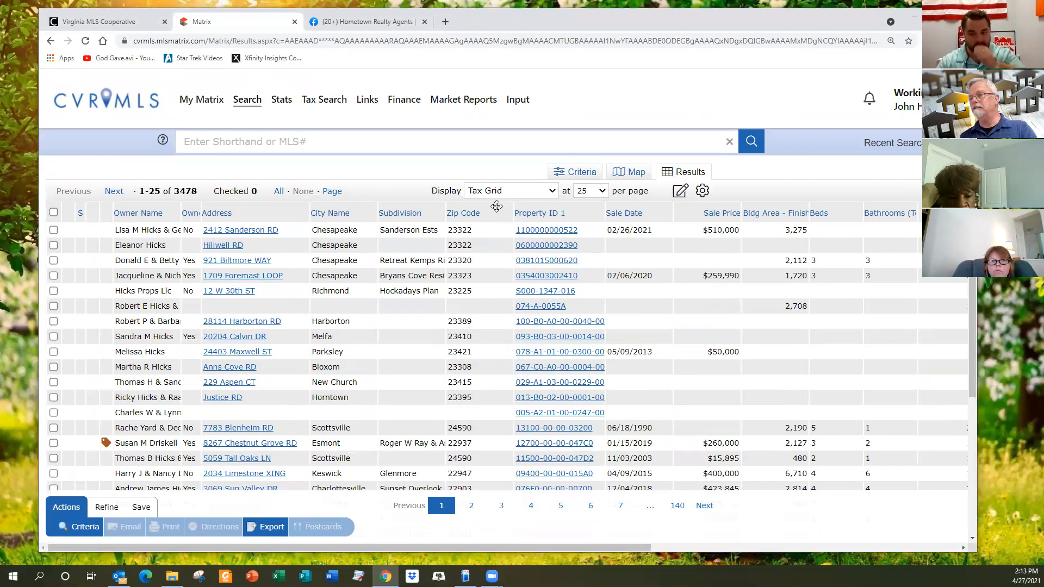
Open a blank public record search form
mouse_move(324, 103)
click(344, 121)
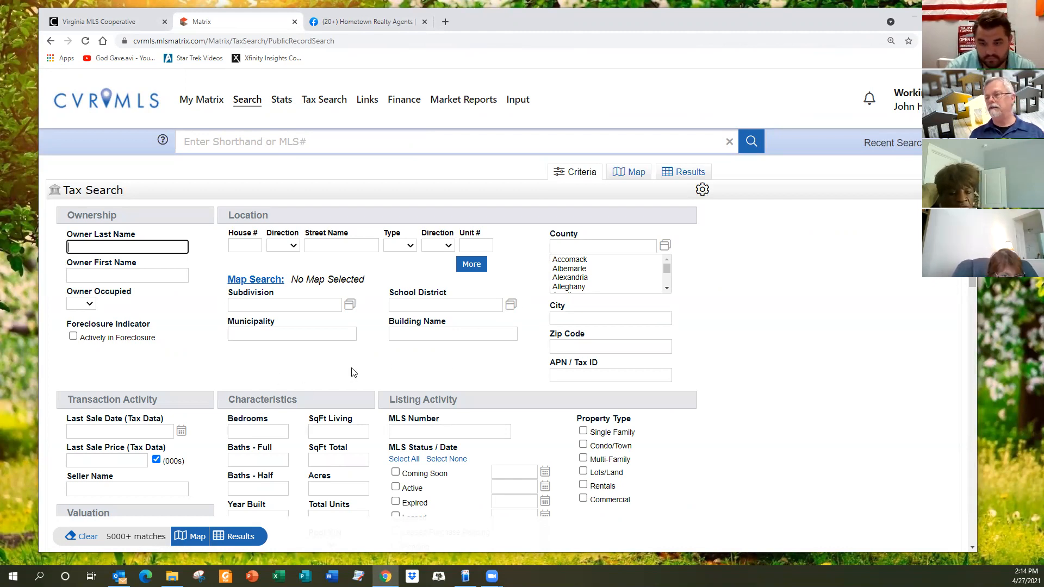
click(292, 305)
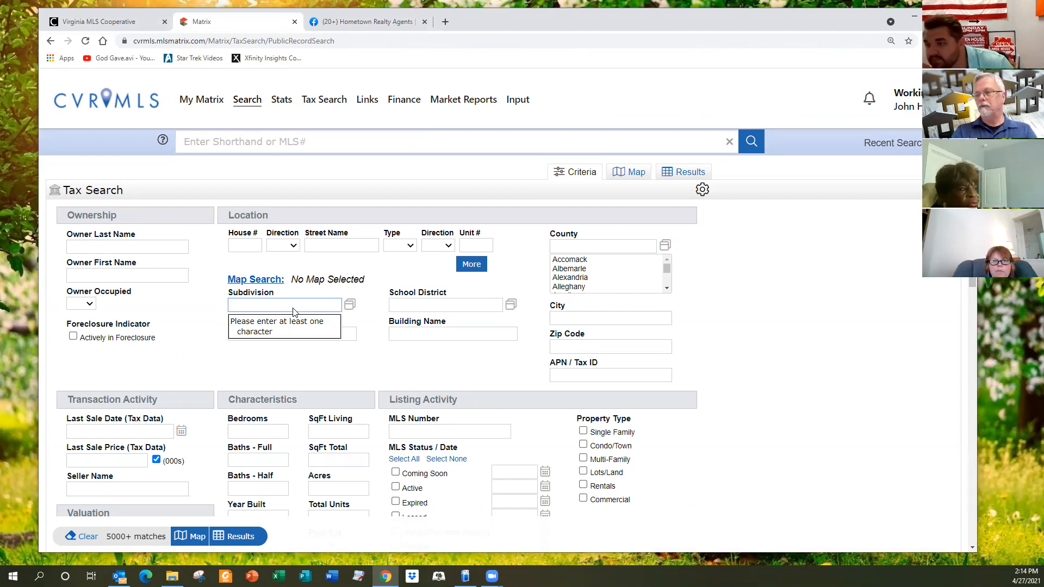
text(Hanover gr)
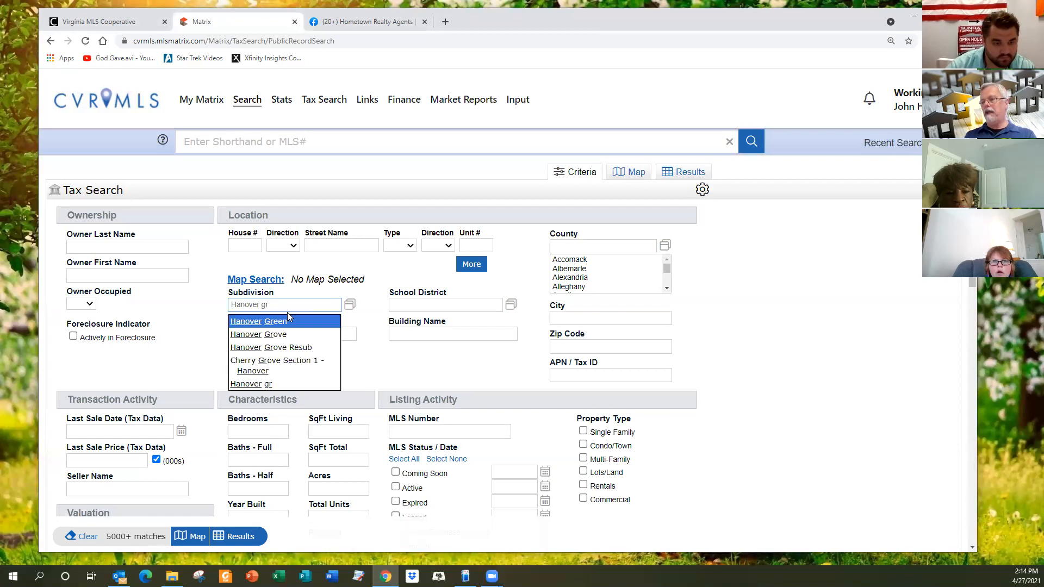
click(264, 321)
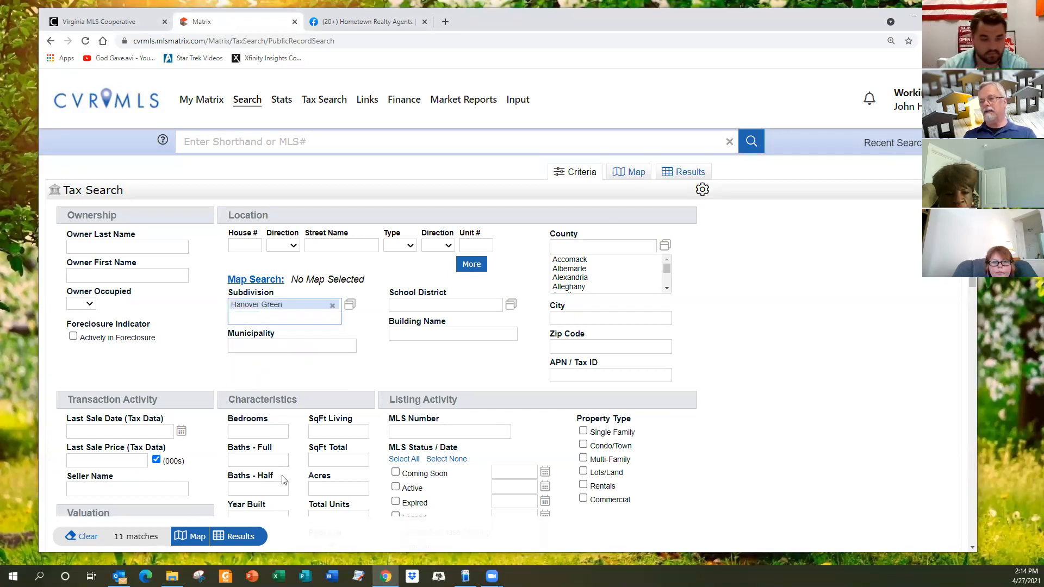
scroll(282, 480, down, 2)
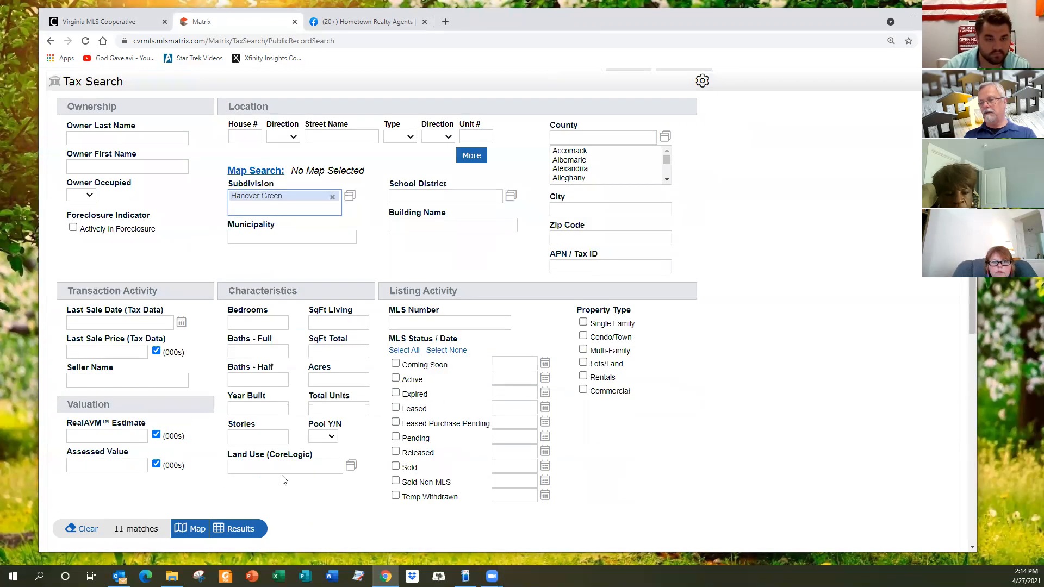
click(85, 530)
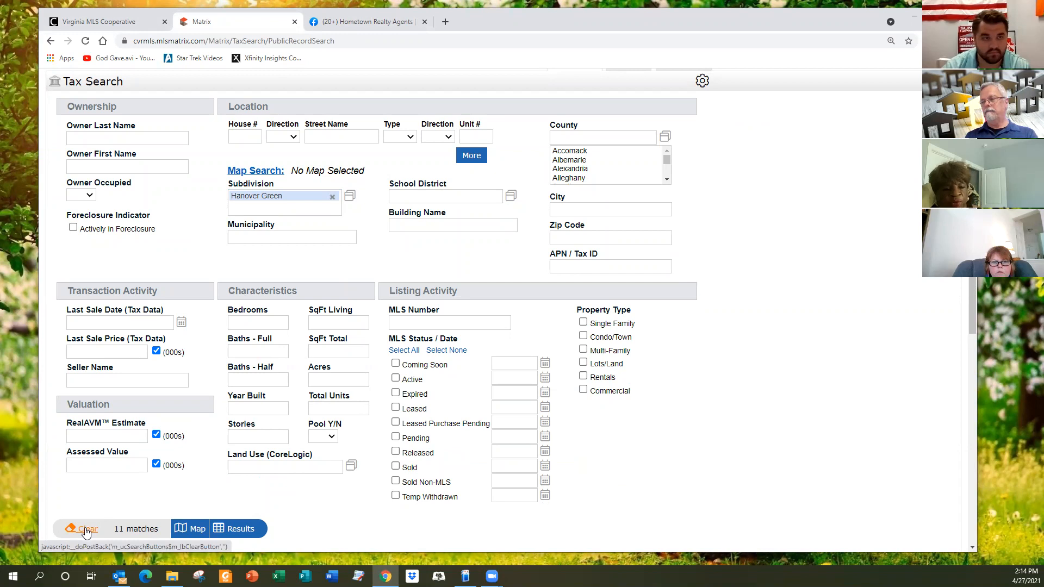
Set the subdivision criterion to Hanover Grove and show the matching tax records
click(302, 195)
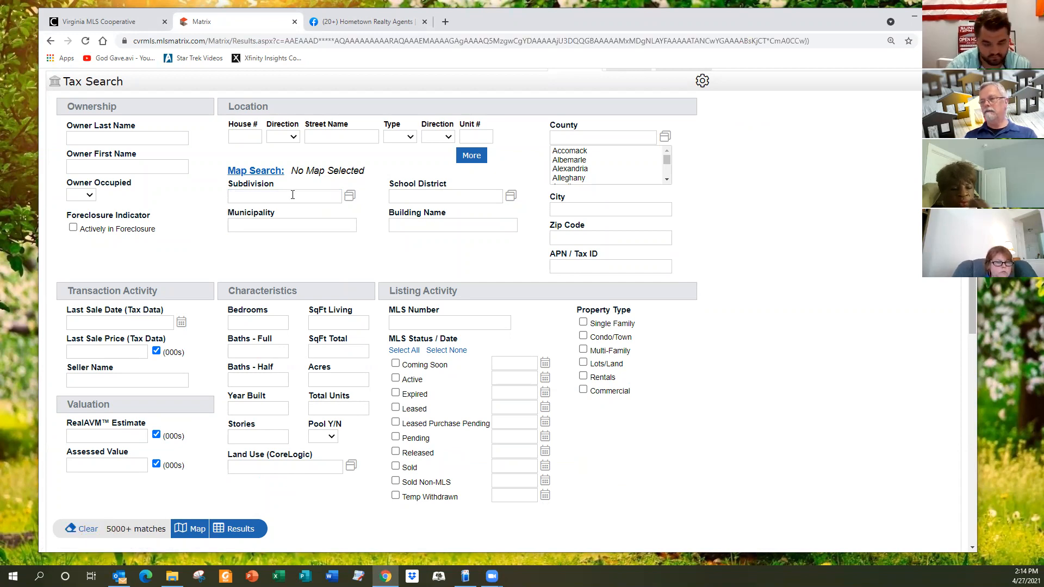
text(hanover gr)
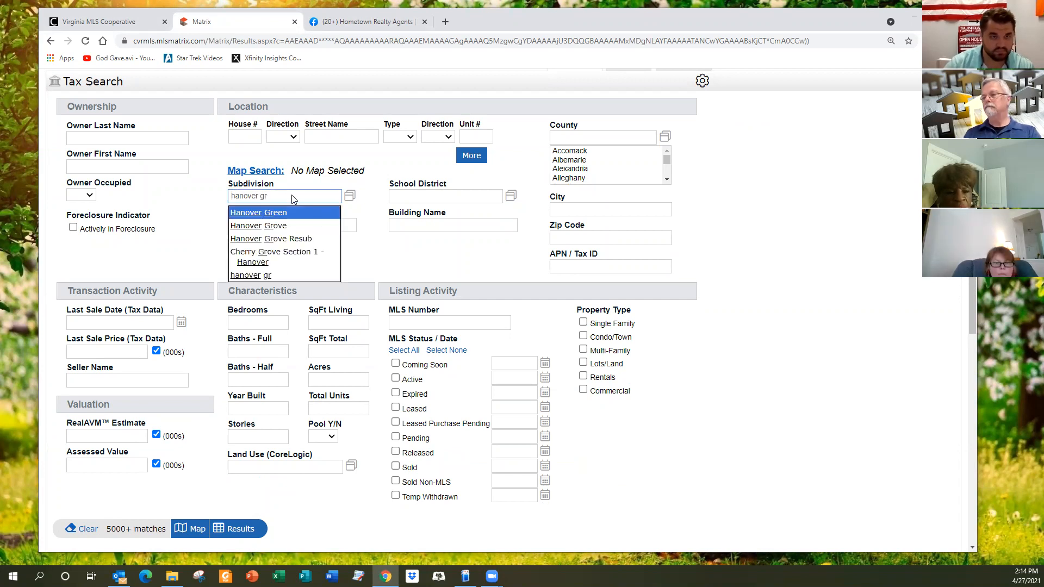
click(266, 224)
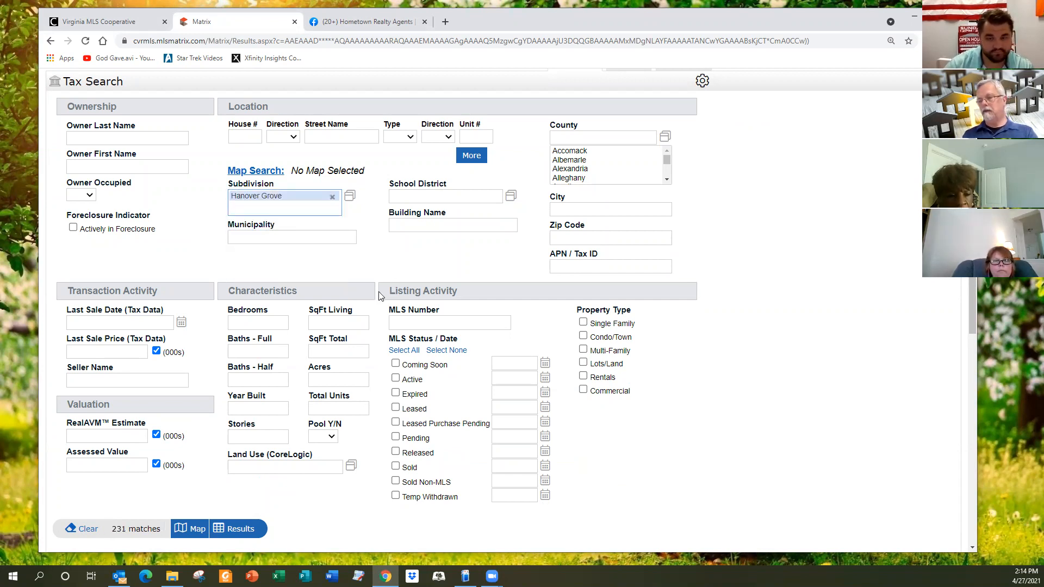
click(255, 522)
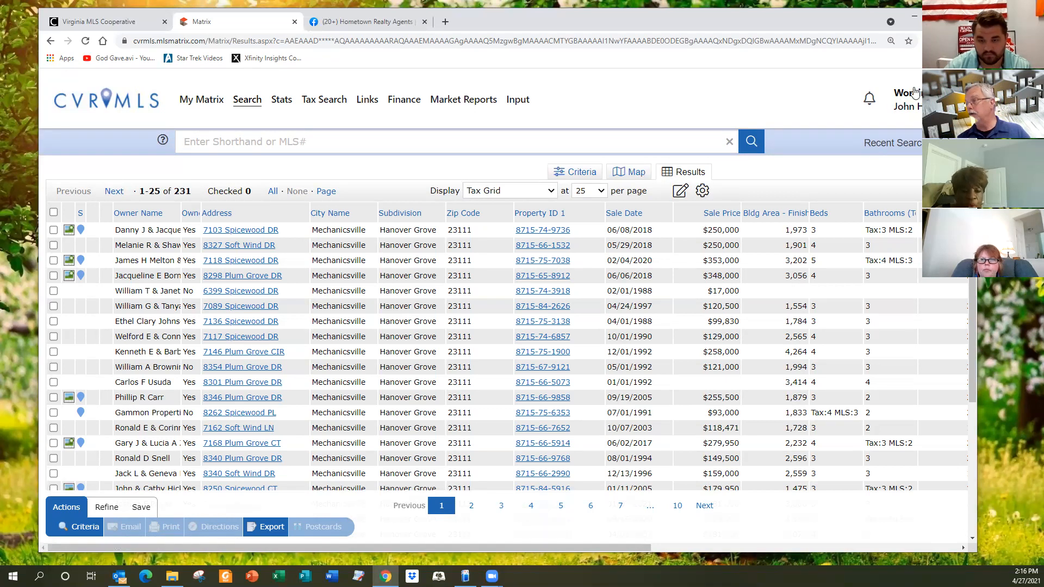
Examine the field definition of the Owner Mailing Addresses export among the Tax Property custom exports, and leave it without saving
click(906, 108)
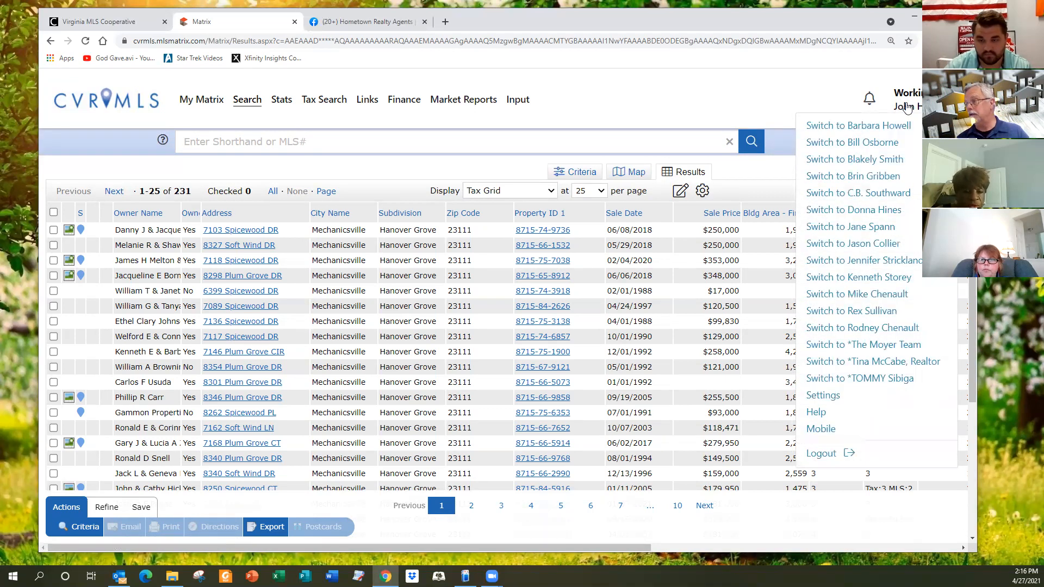
click(821, 397)
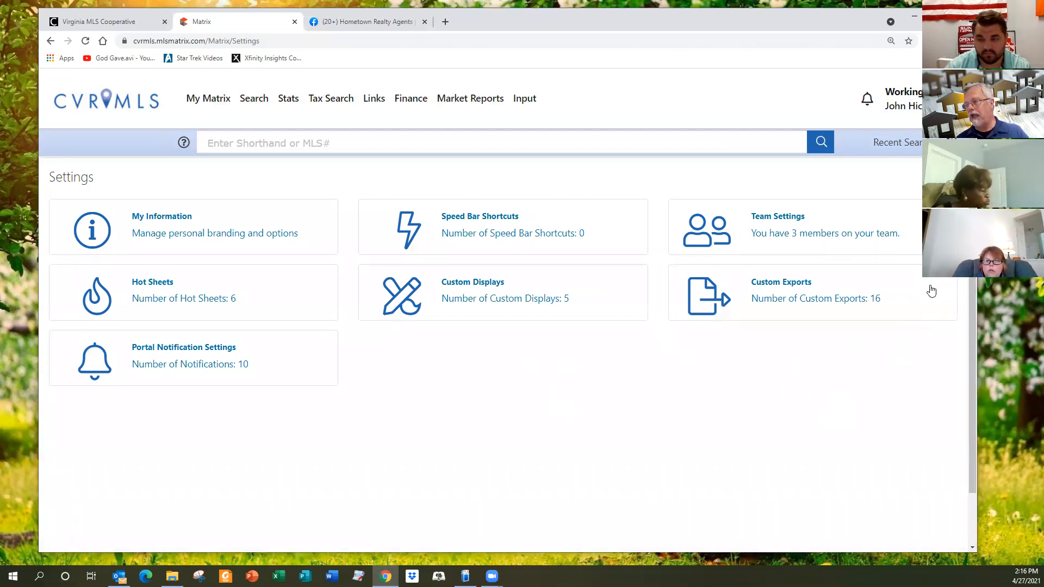
click(701, 291)
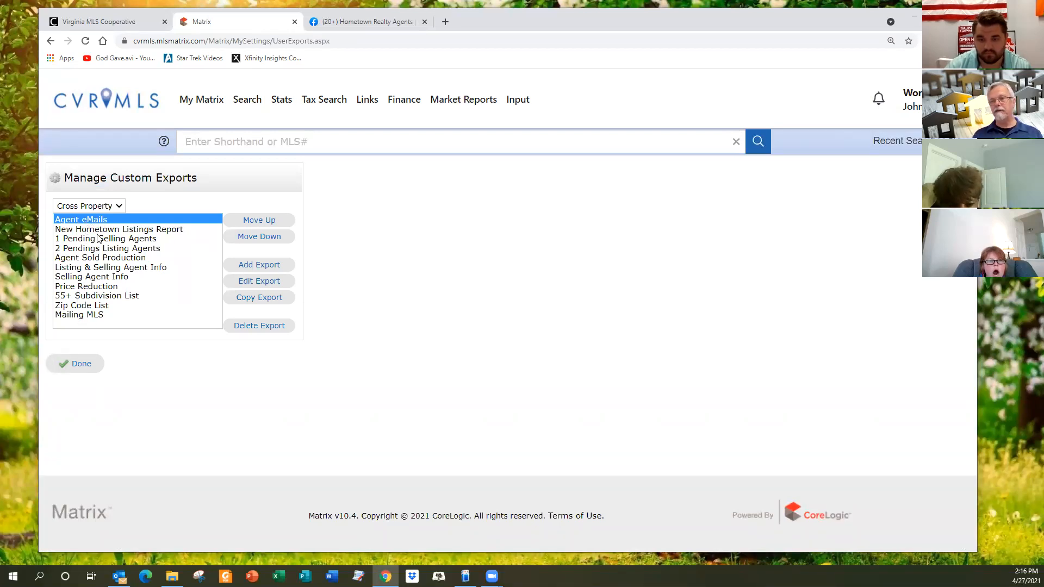
click(117, 206)
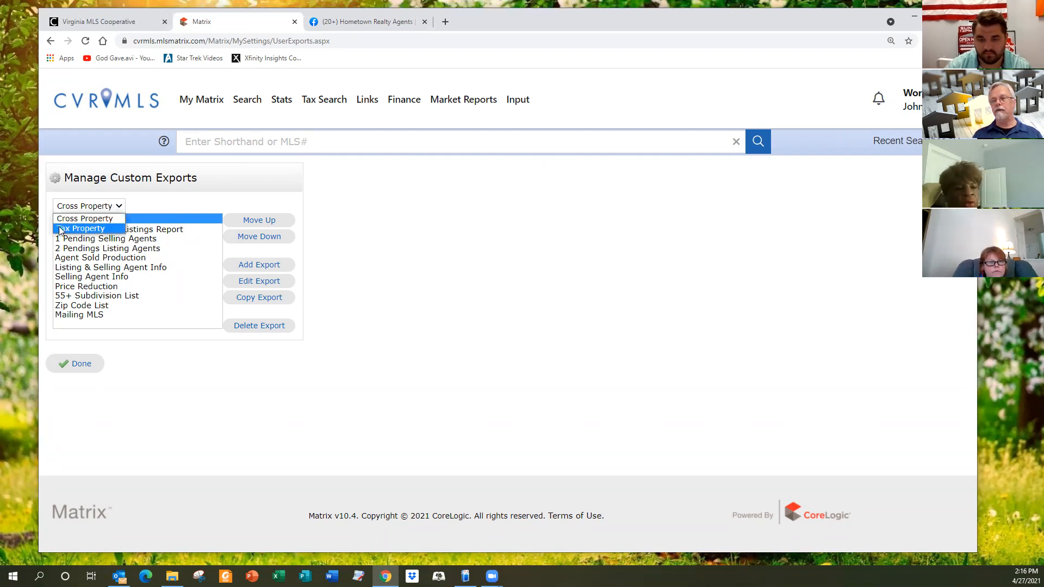
click(80, 229)
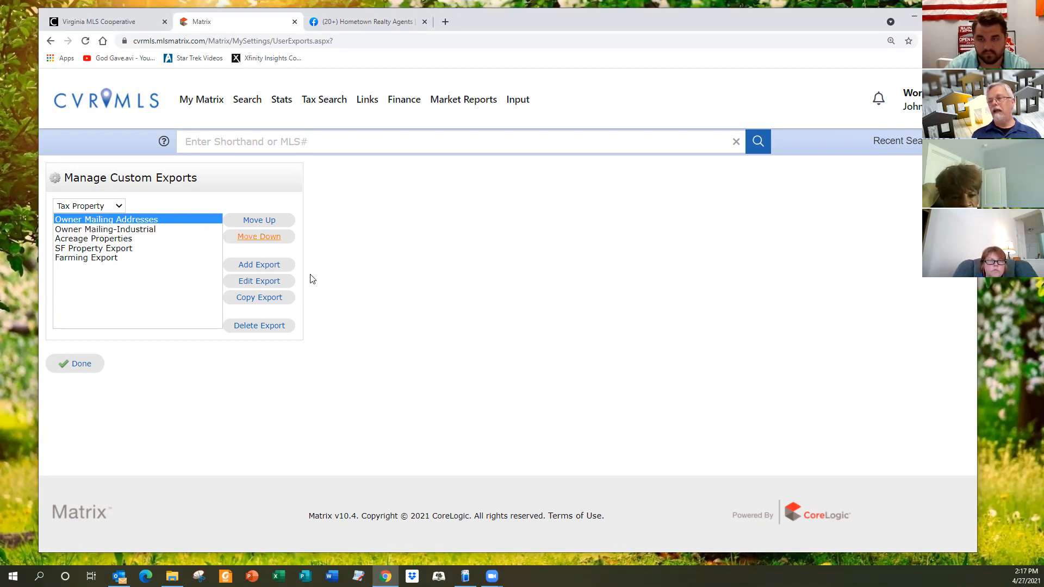
click(260, 281)
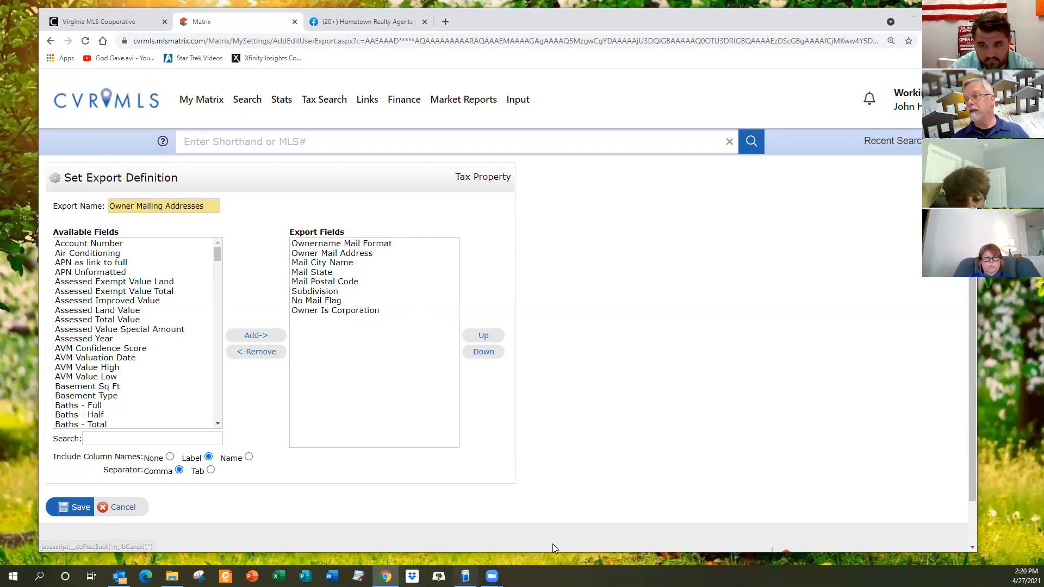
click(120, 508)
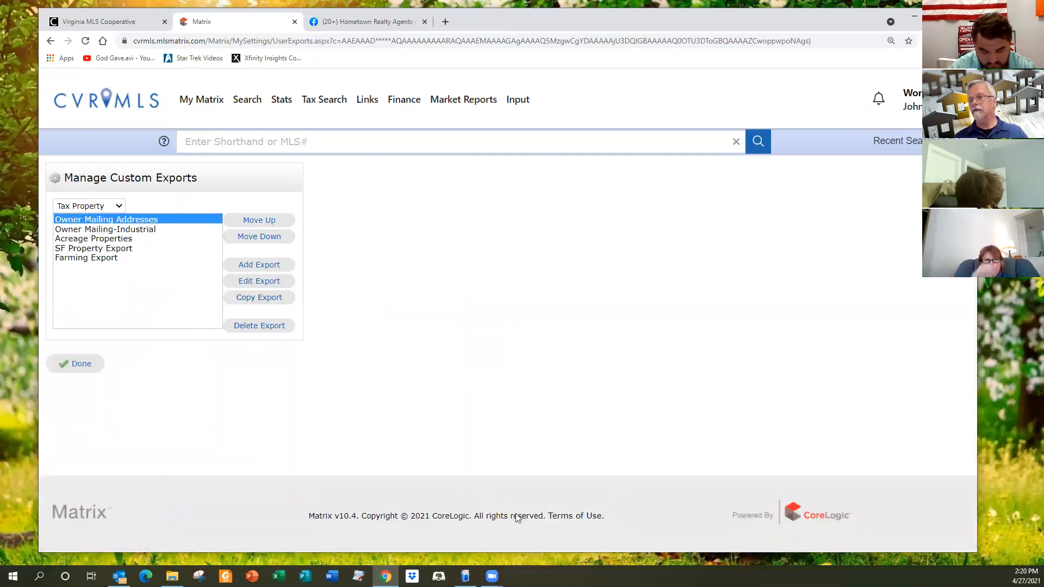
Leave the custom exports settings and open a new public record search
mouse_move(325, 101)
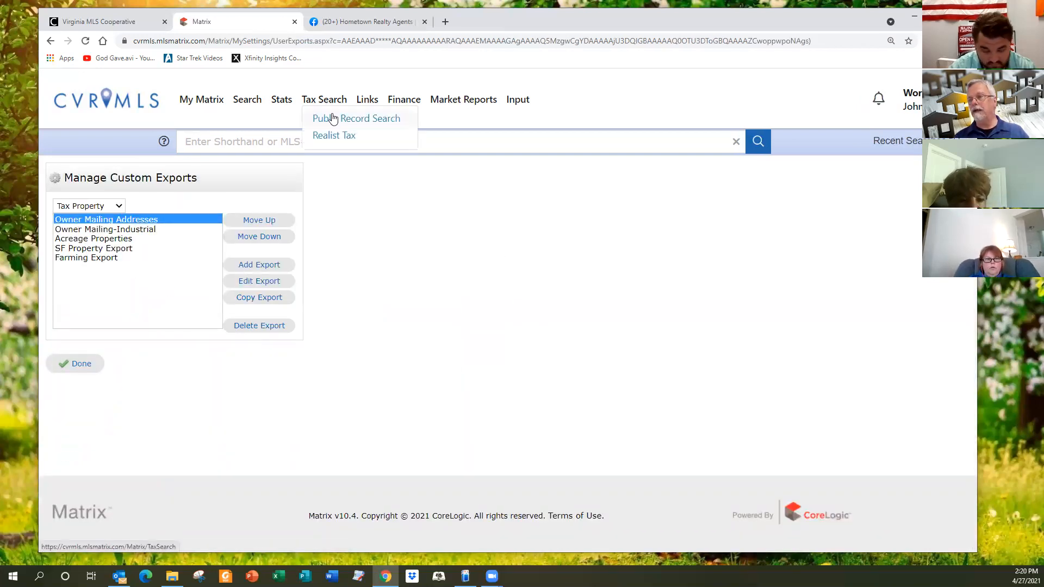
click(337, 119)
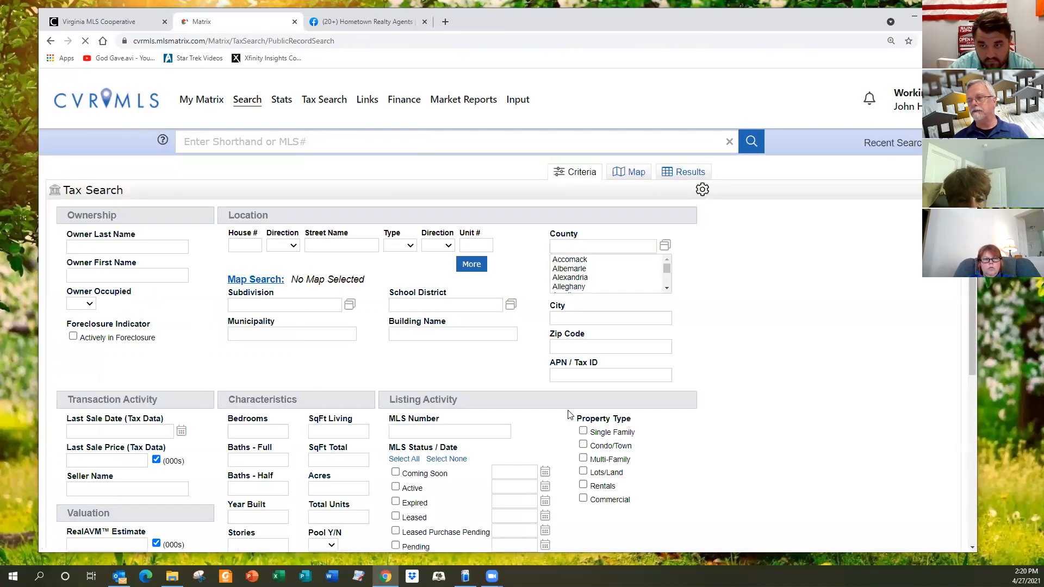
click(278, 305)
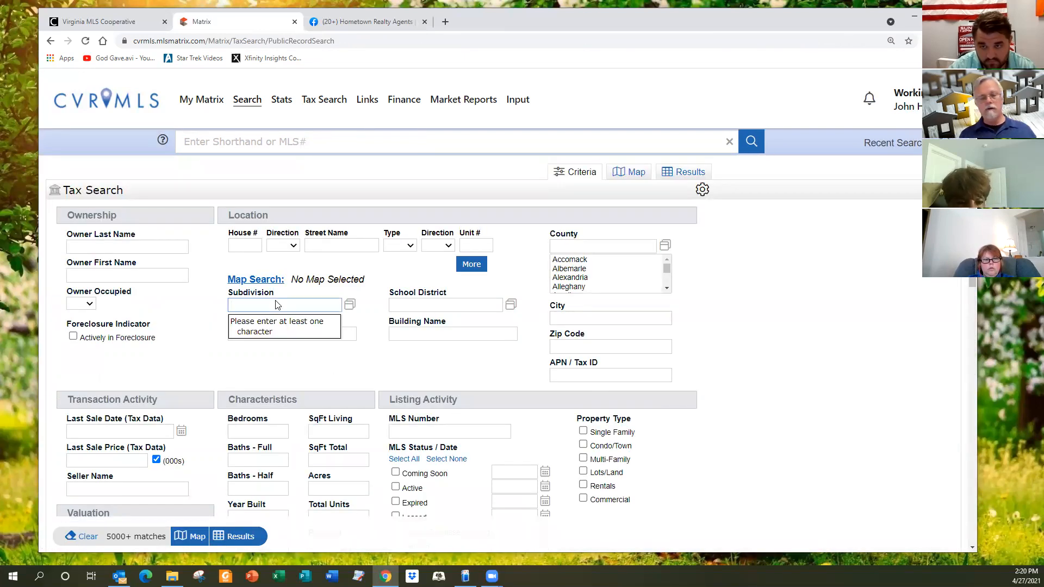
text(Hano)
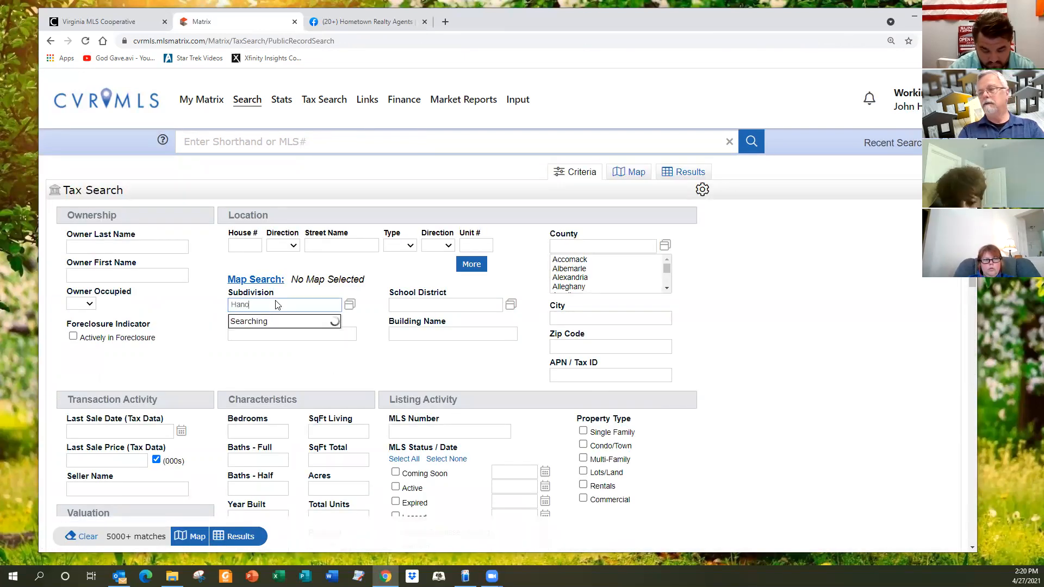
text(ver gr)
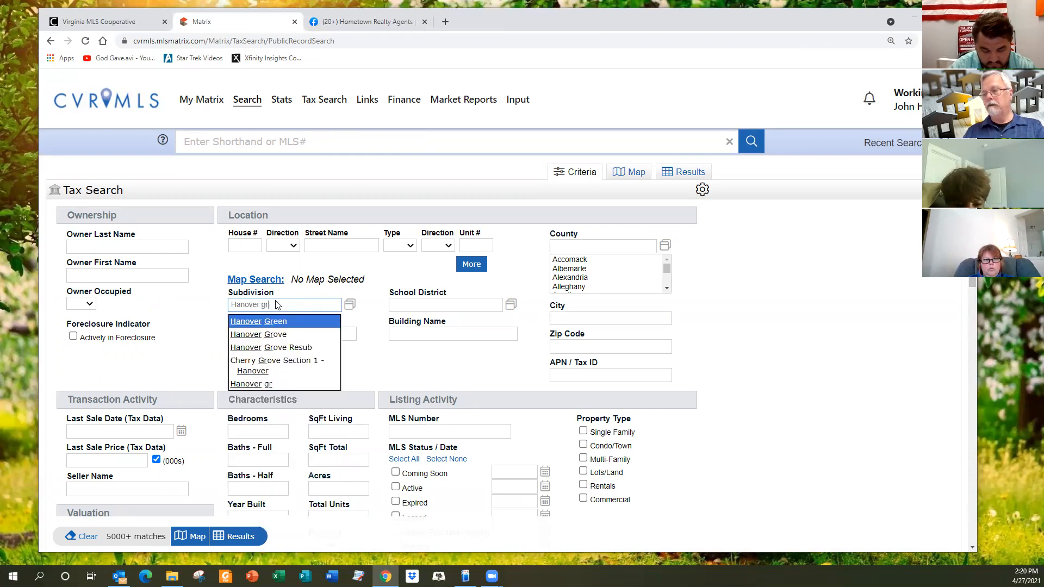
click(251, 321)
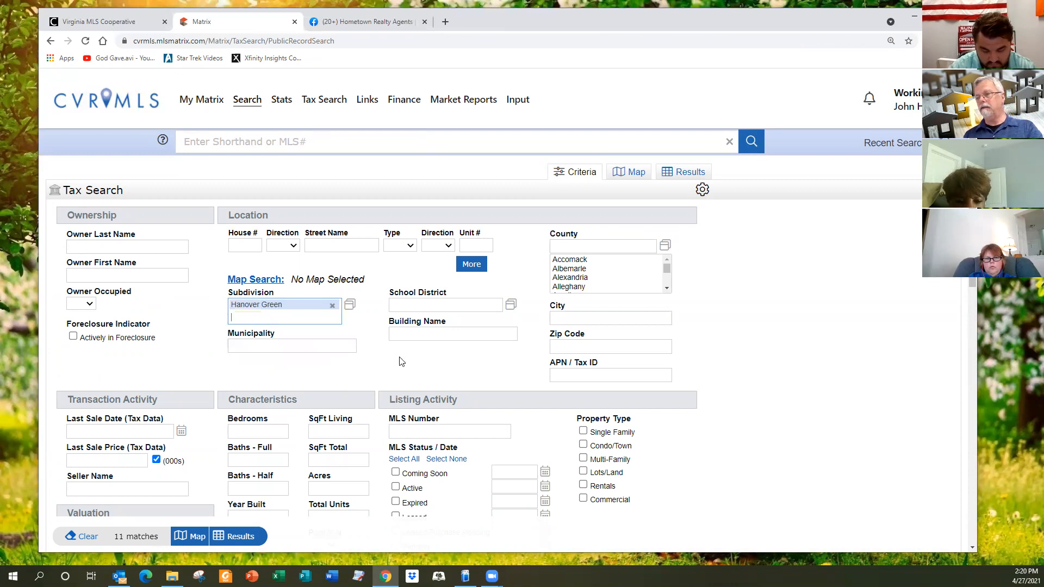
scroll(401, 405, down, 2)
scroll(400, 404, up, 2)
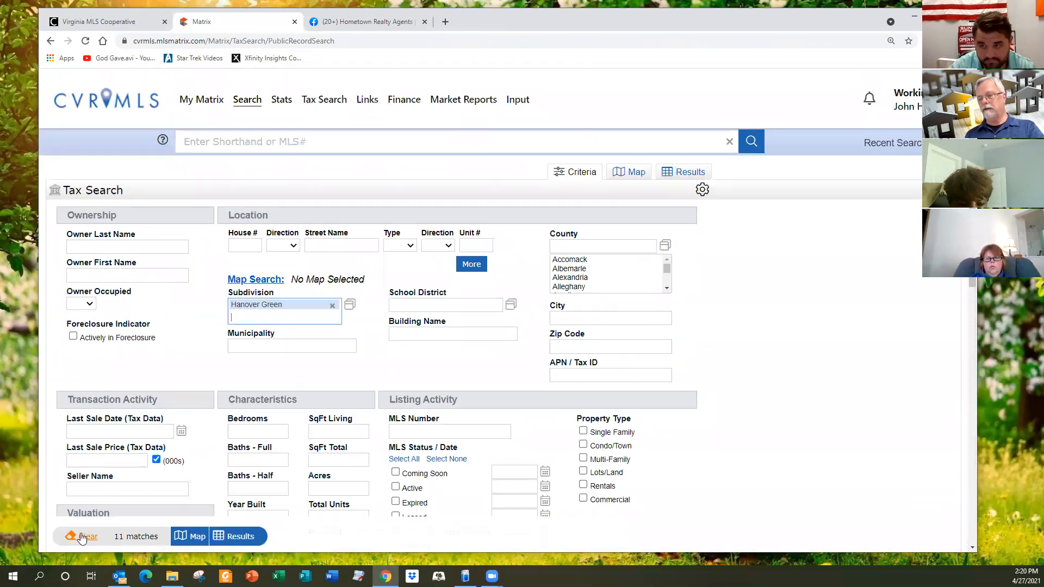
click(81, 543)
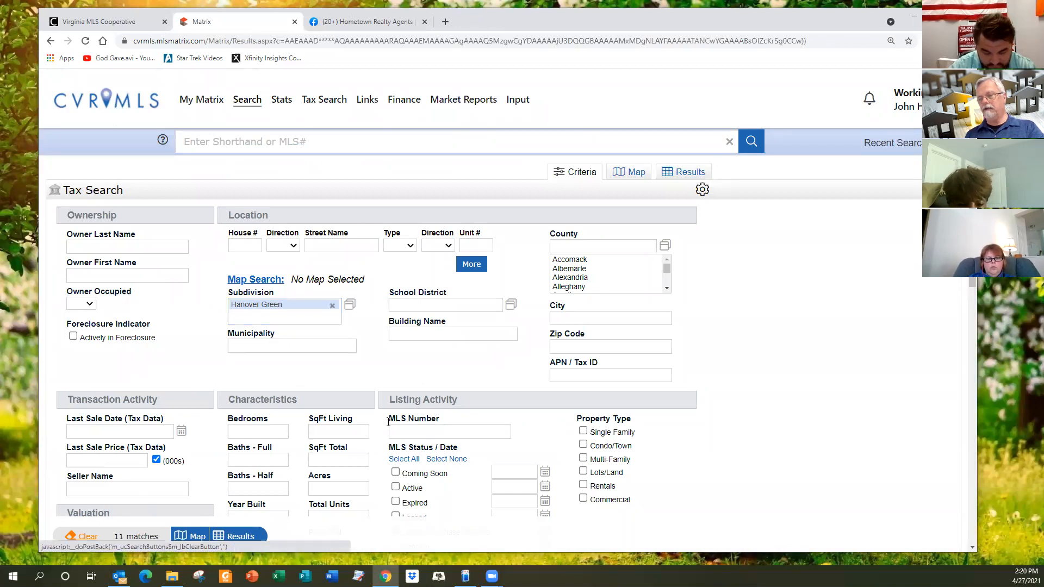
Restrict the tax search to the Hanover Grove subdivision and display the results
click(269, 305)
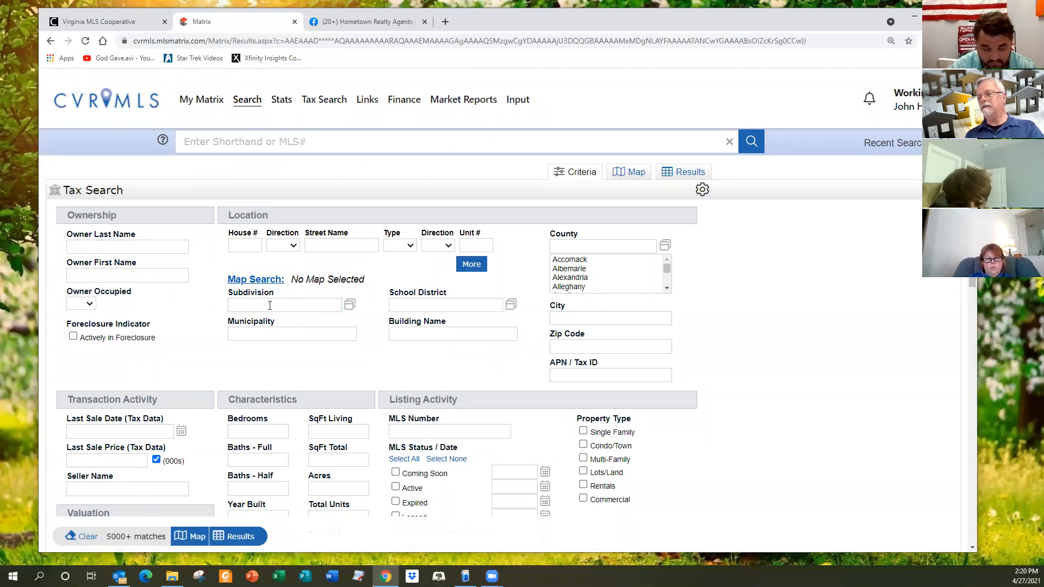
text(ha)
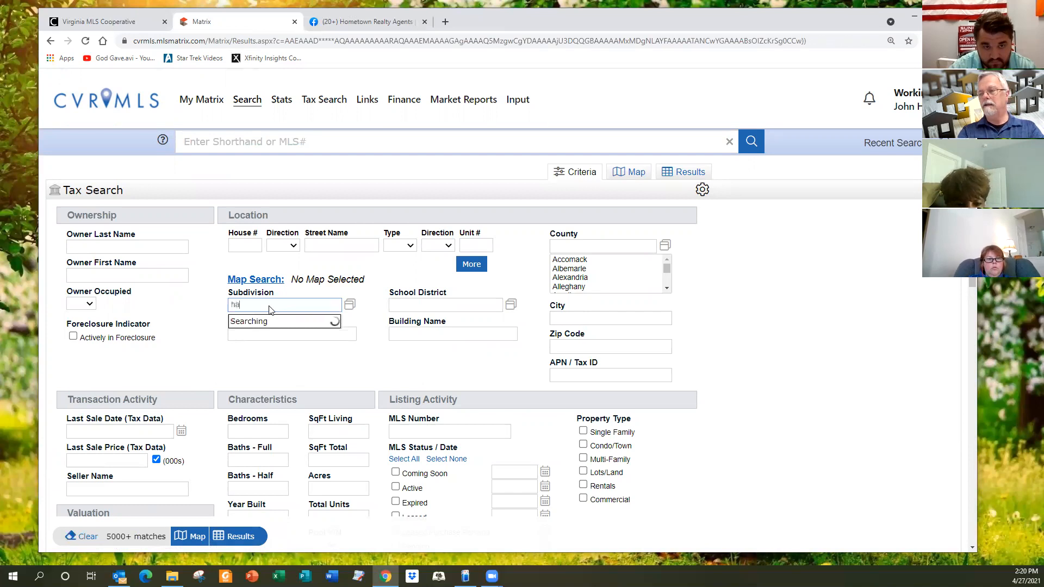
text(nover gr)
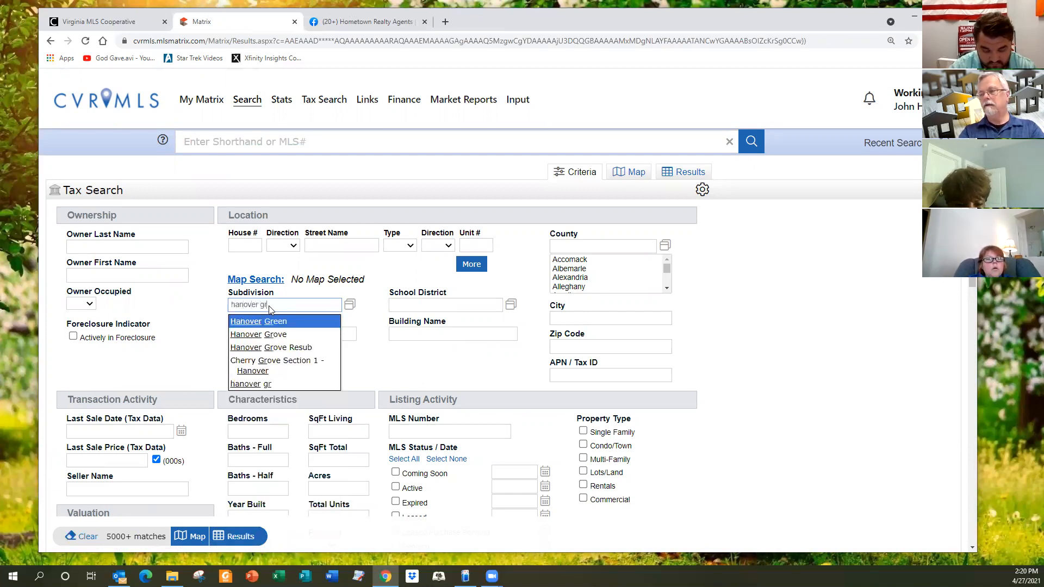
click(265, 334)
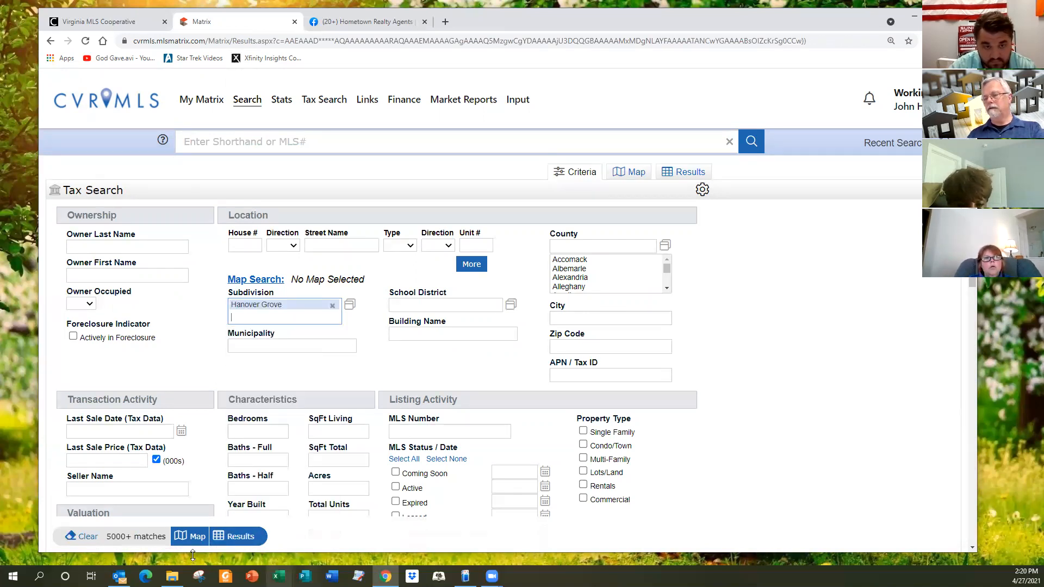
click(239, 536)
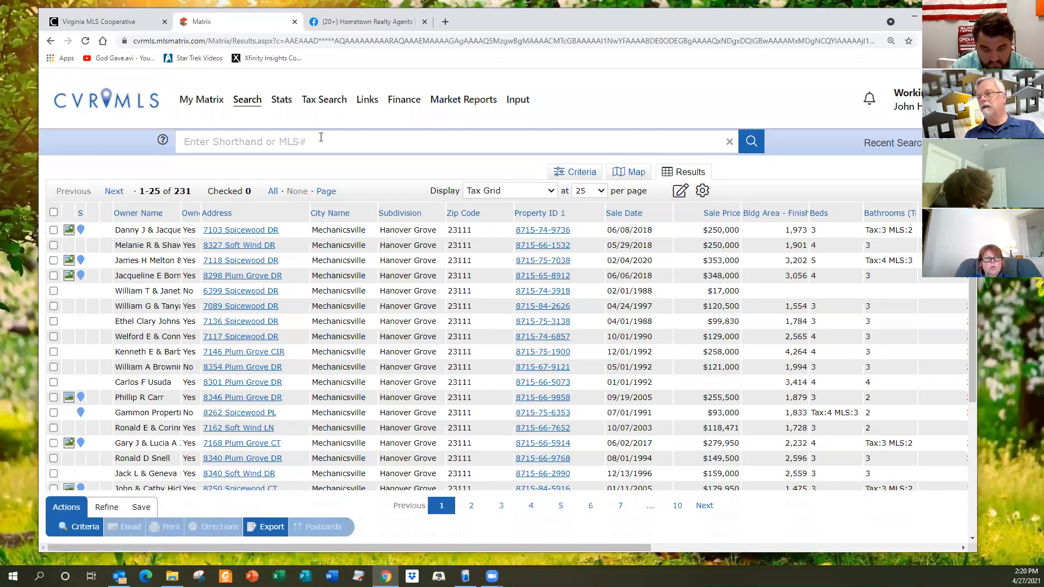
Select all the tax records found and export them in the Owner Mailing Addresses format
click(270, 191)
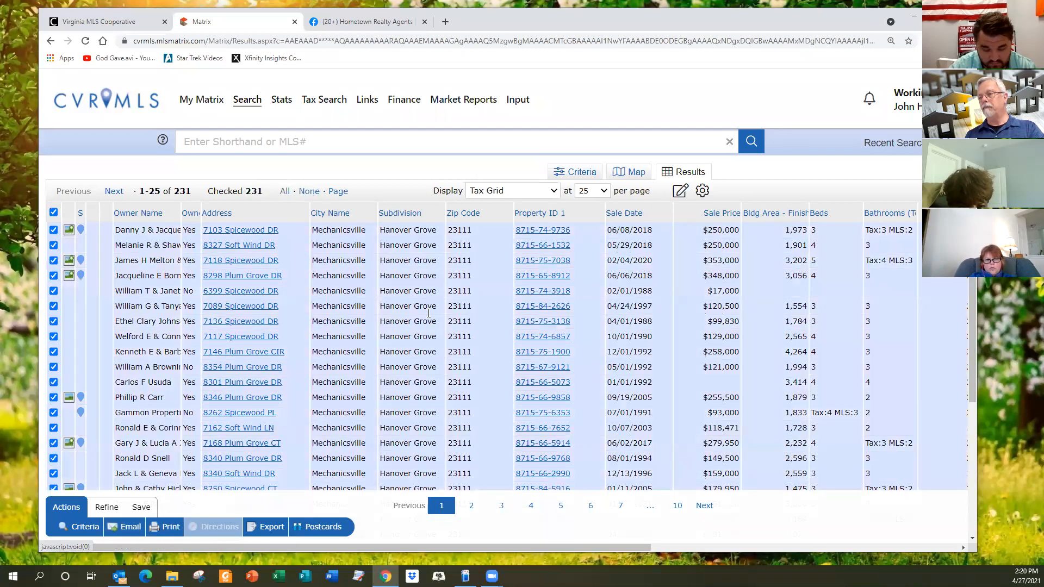
click(272, 527)
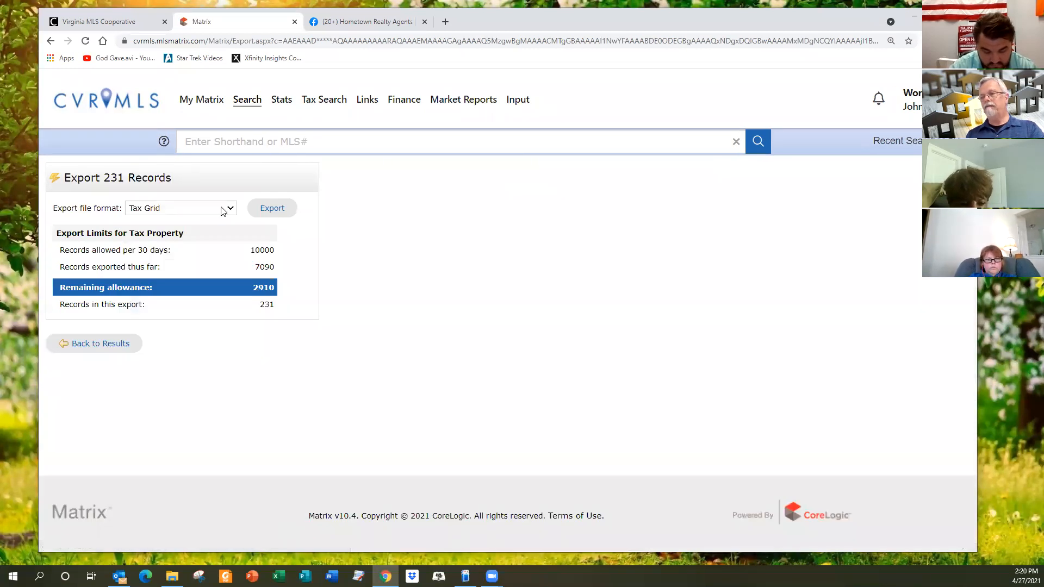
click(230, 210)
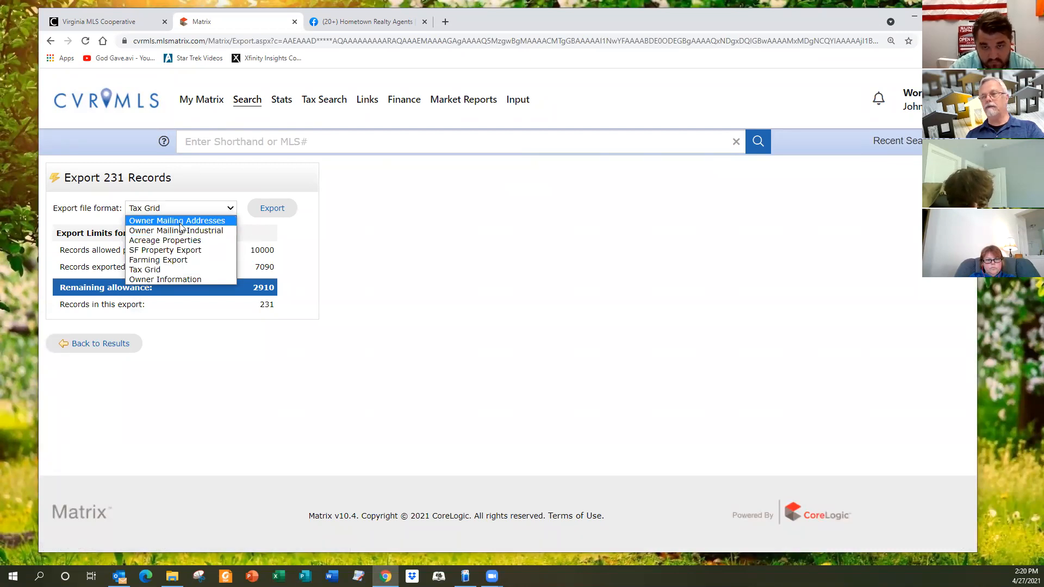
click(176, 222)
click(273, 210)
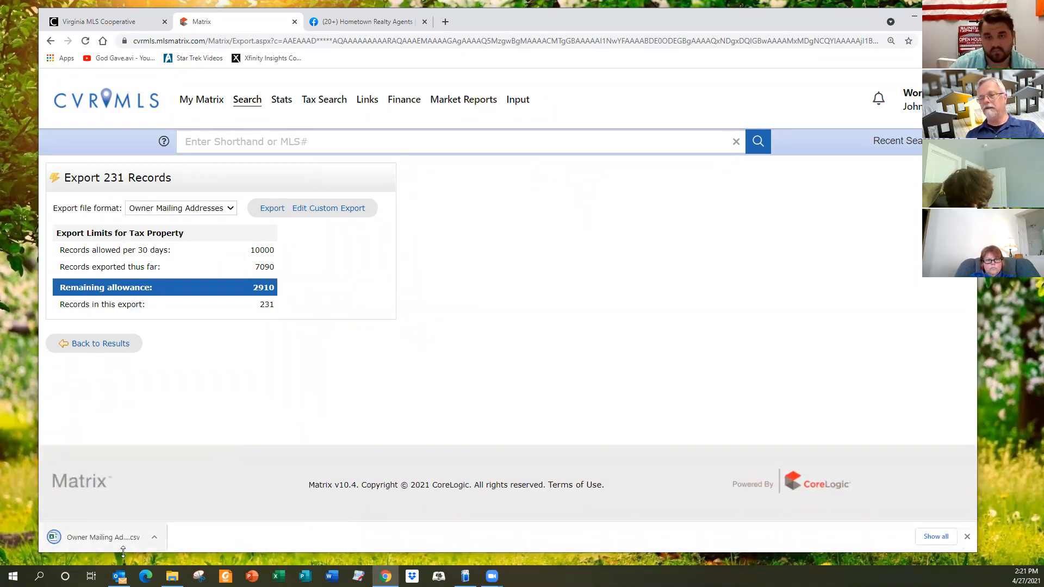
Open the exported Owner Mailing Addresses CSV file in Excel, fitting all columns to their contents and enlarging the window to show them
click(96, 537)
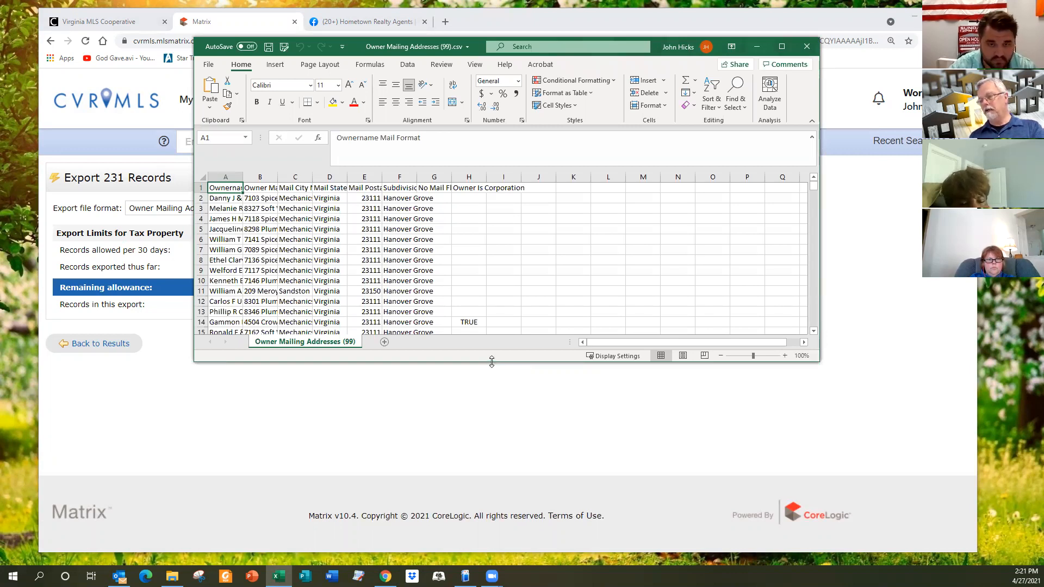
drag(492, 361, 491, 521)
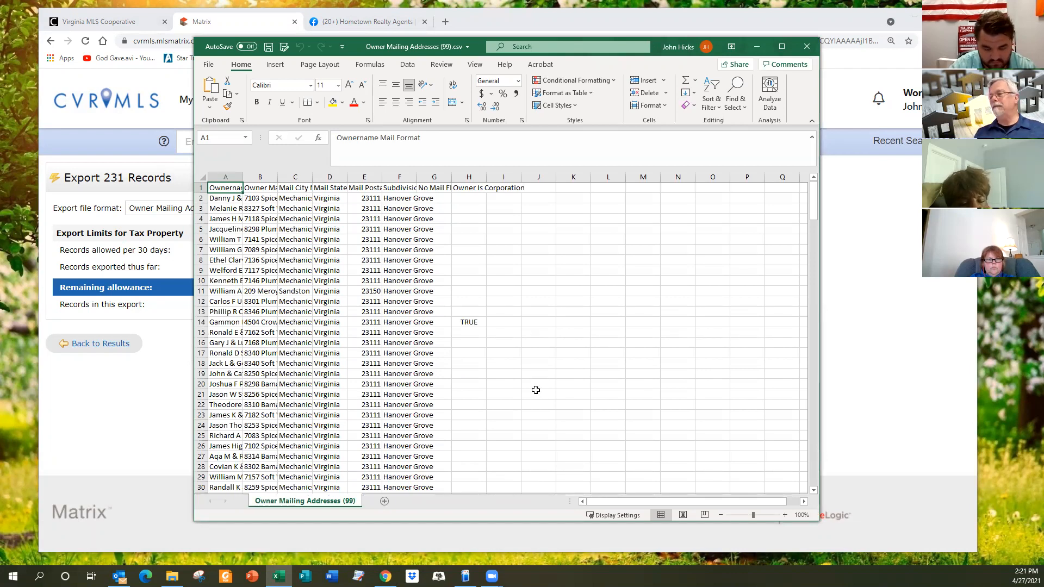
click(203, 177)
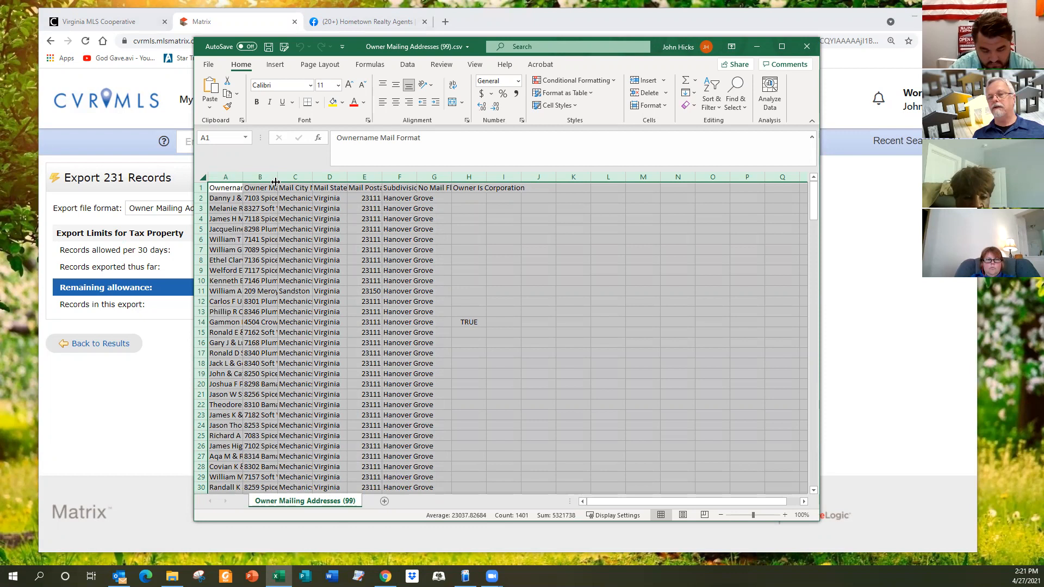
double_click(243, 178)
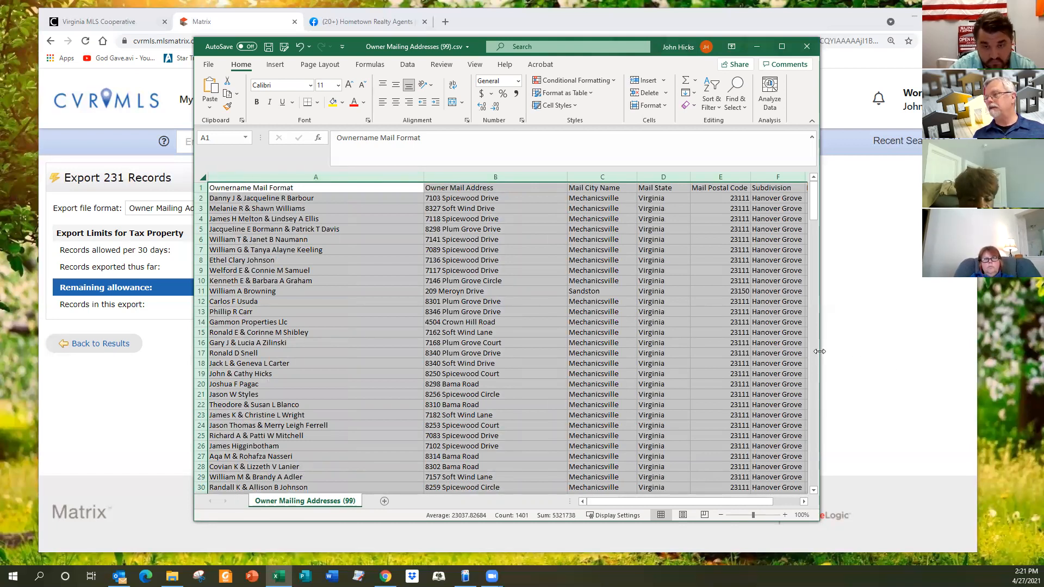
drag(819, 352, 972, 352)
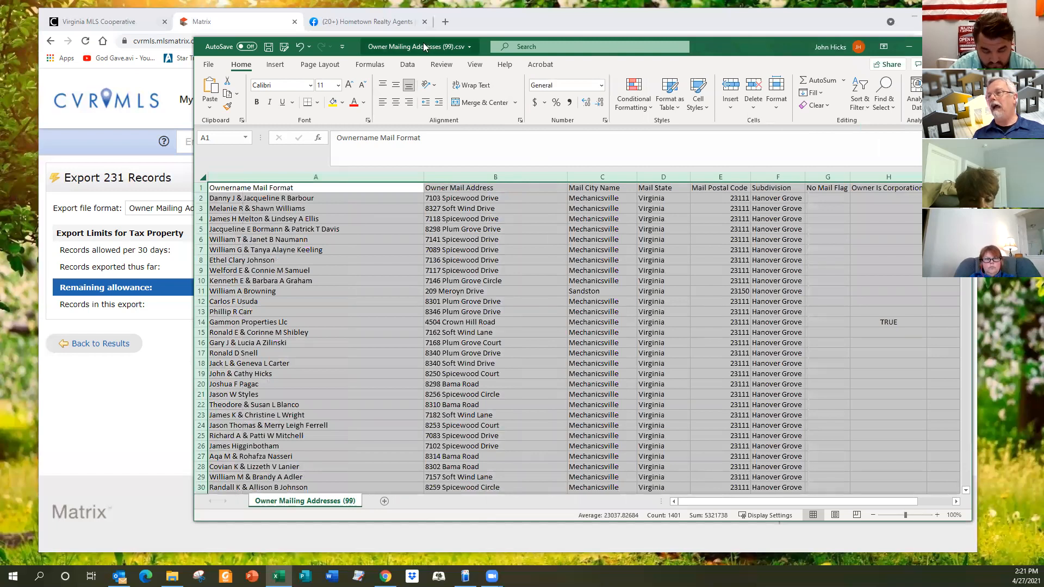
drag(421, 43, 303, 41)
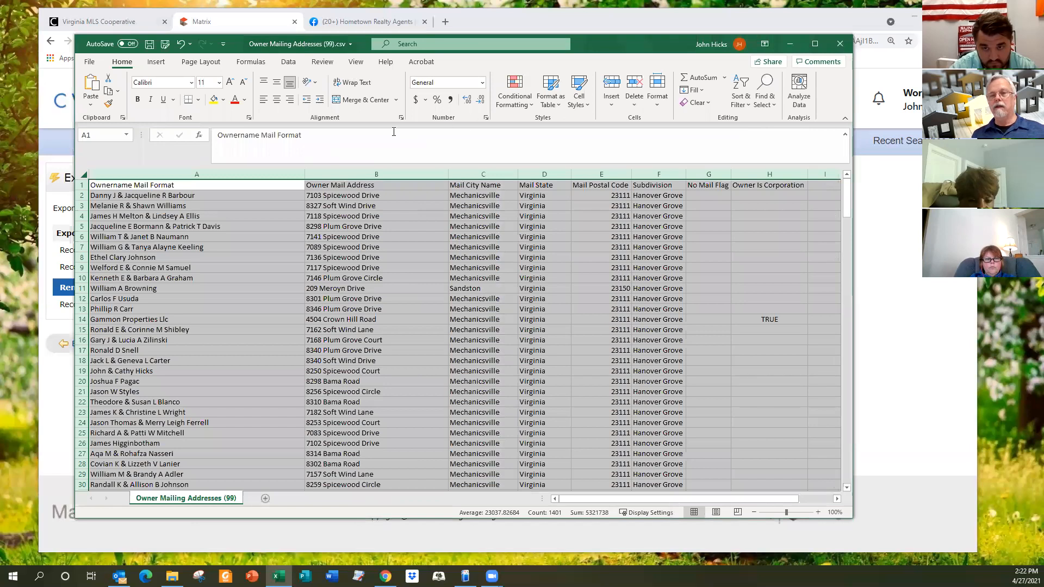
Remove duplicate rows from the list, comparing only the Owner Mail Address column
click(108, 184)
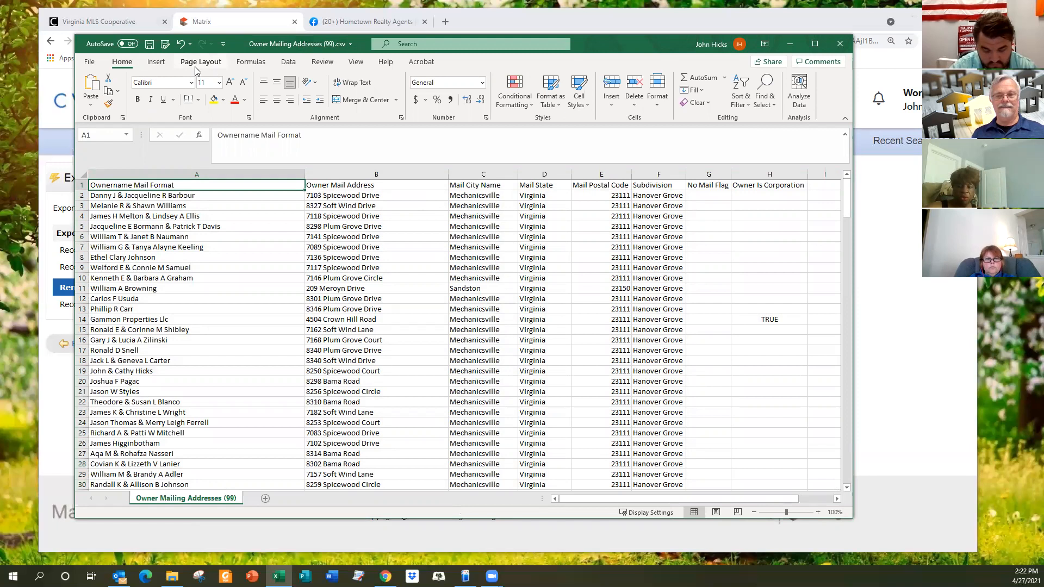
click(287, 63)
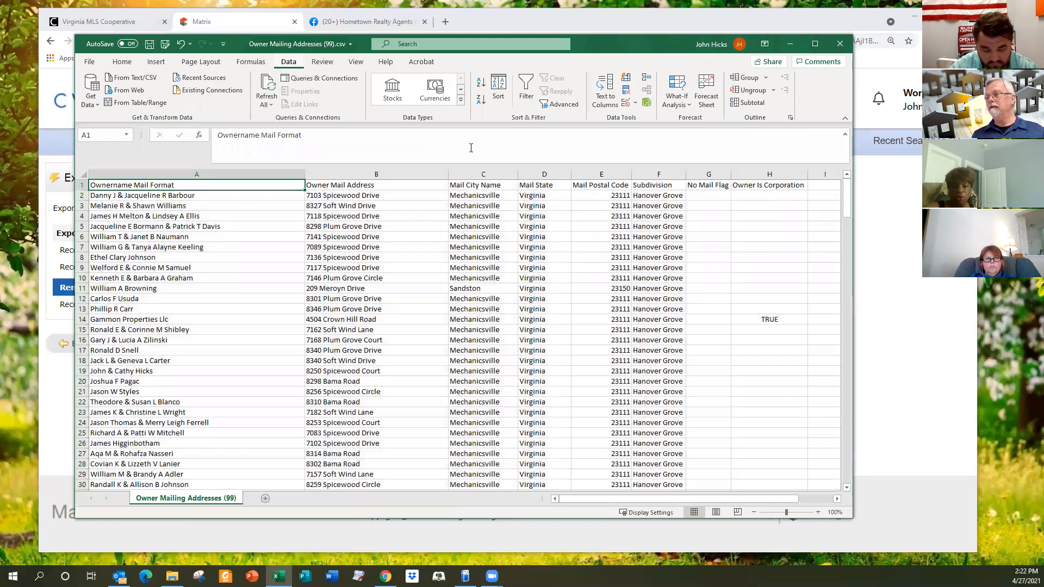
click(626, 93)
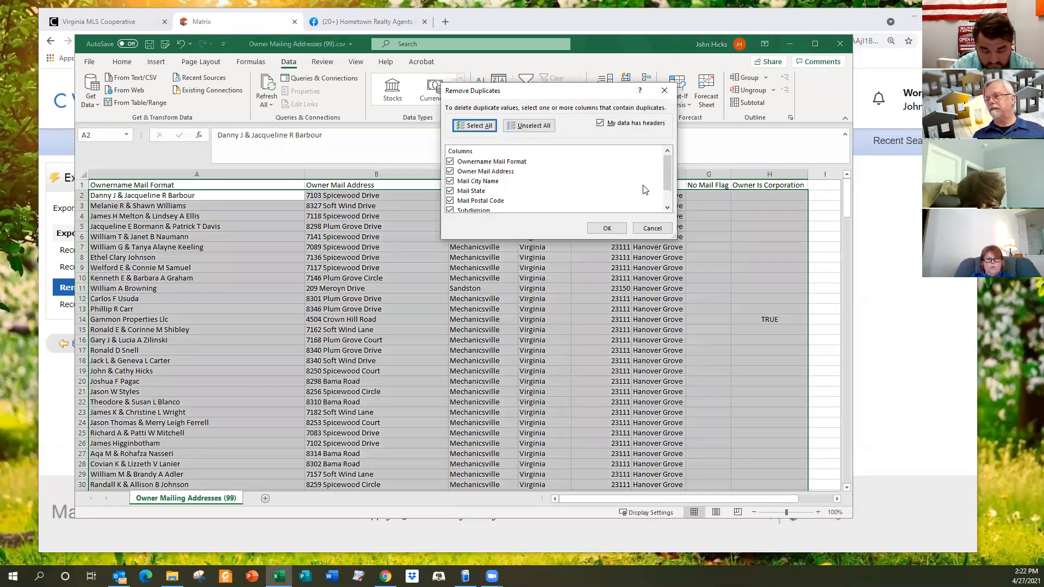
click(533, 128)
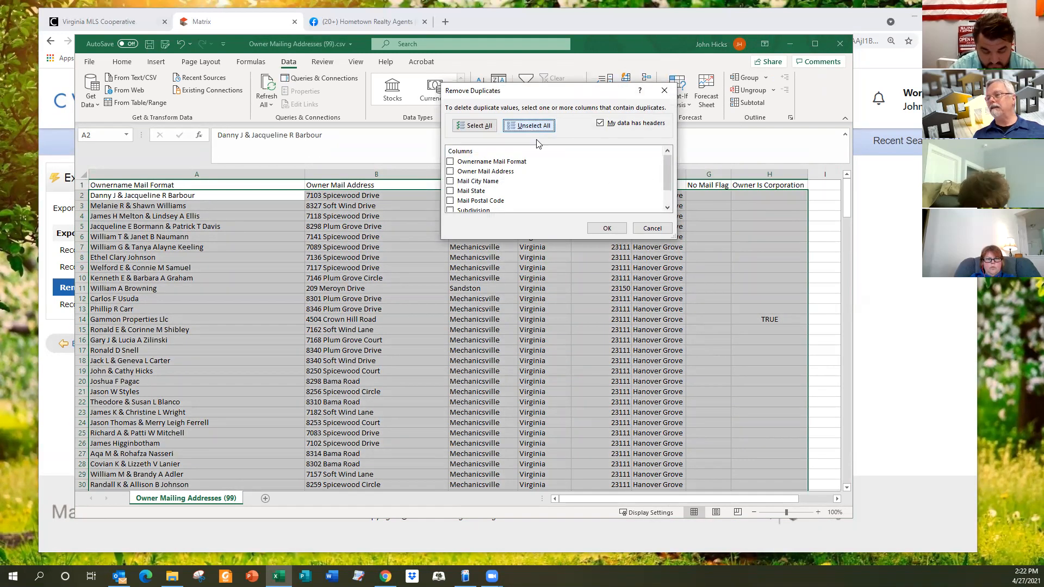
click(450, 172)
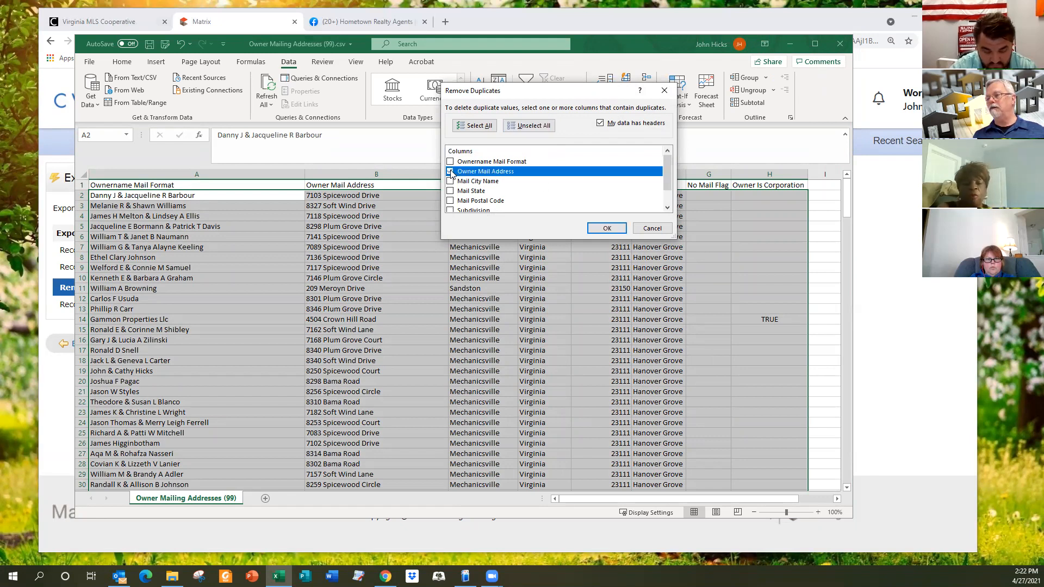
click(604, 229)
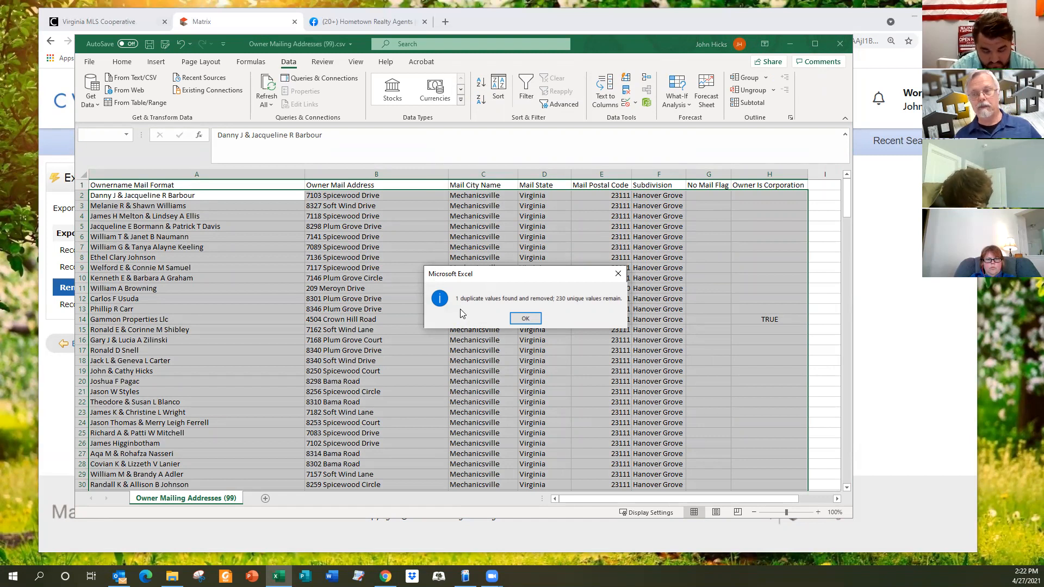
click(522, 318)
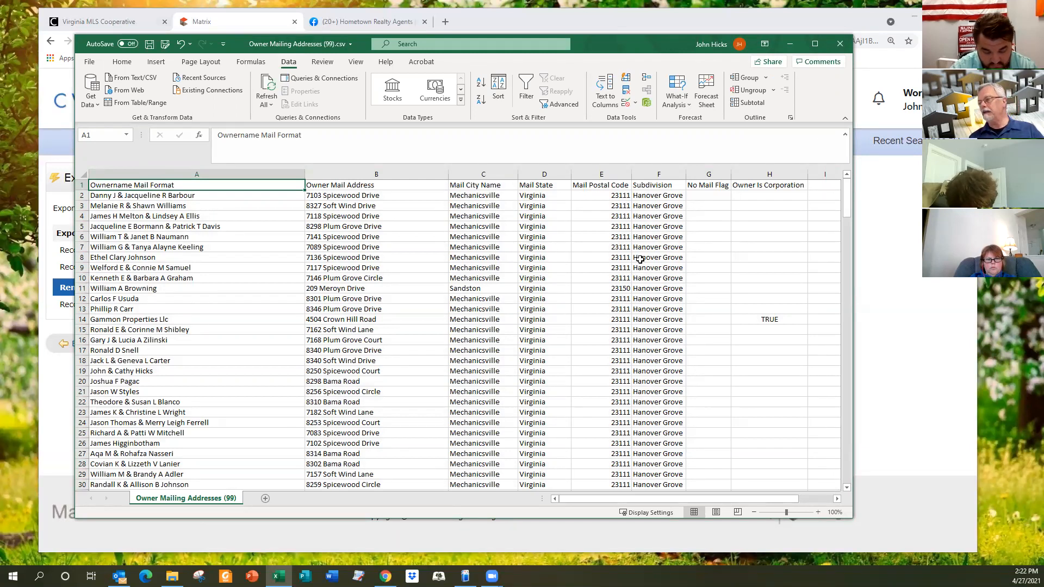
Sort the list from A to Z by the No Mail Flag column
click(705, 183)
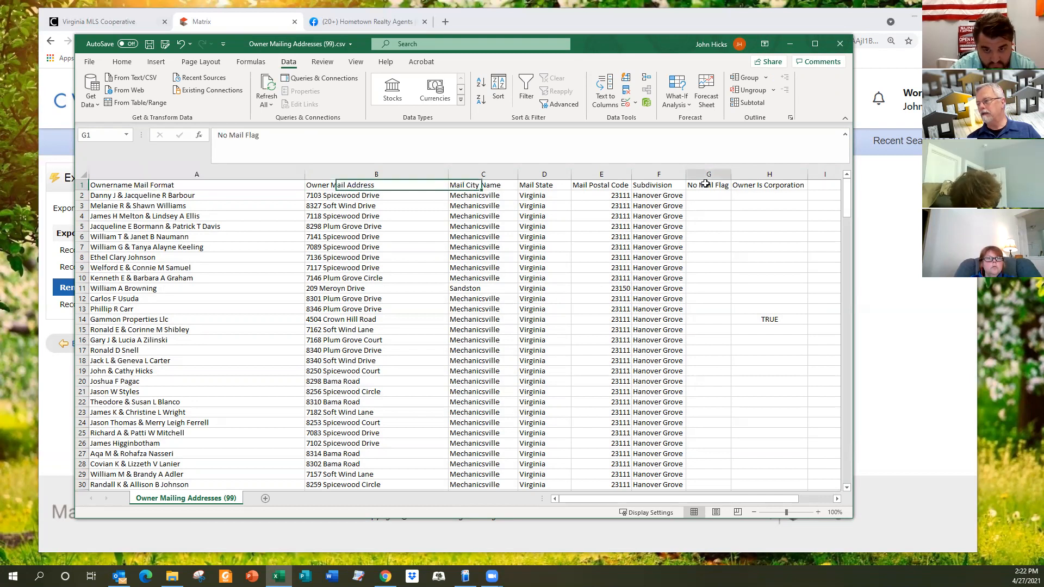
click(121, 63)
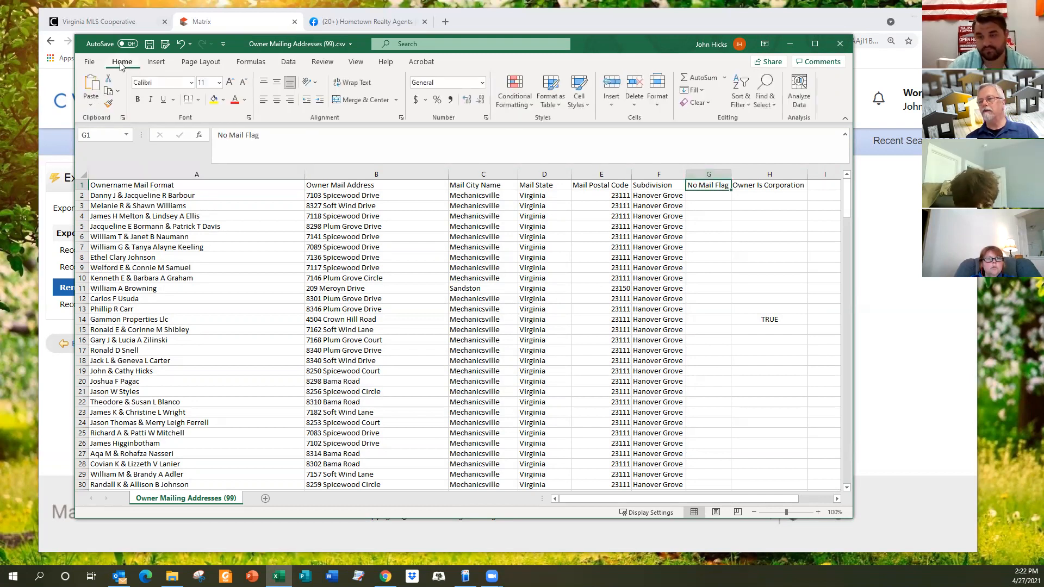
click(743, 97)
click(755, 120)
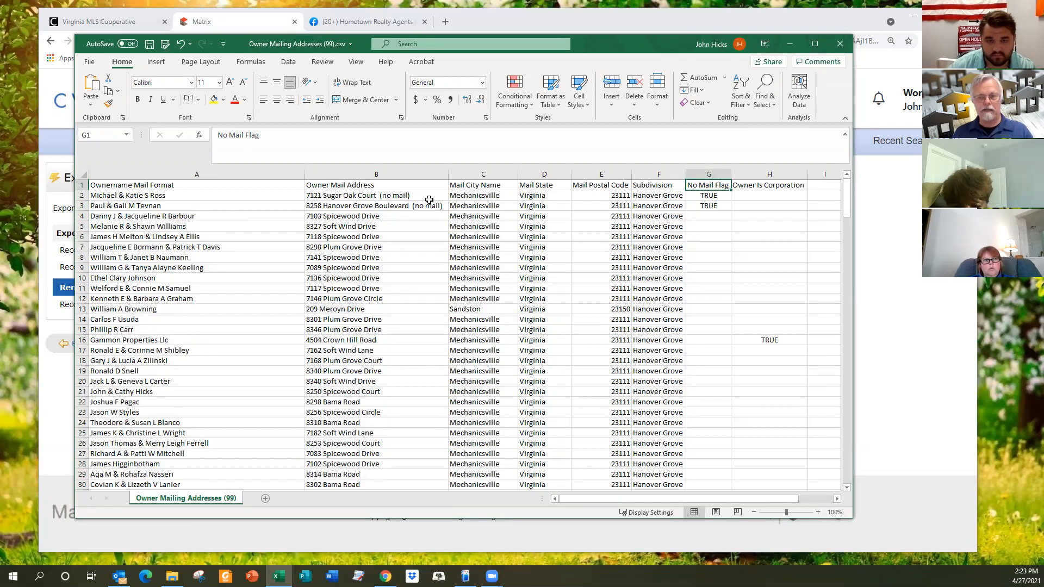
Sort the list from A to Z by the Owner Is Corporation column
click(759, 183)
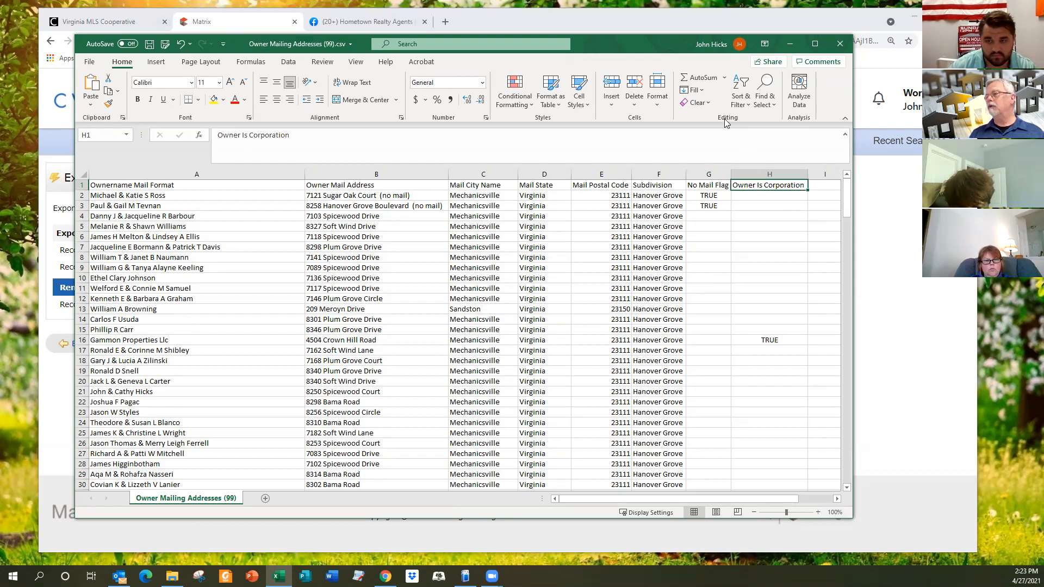
click(740, 102)
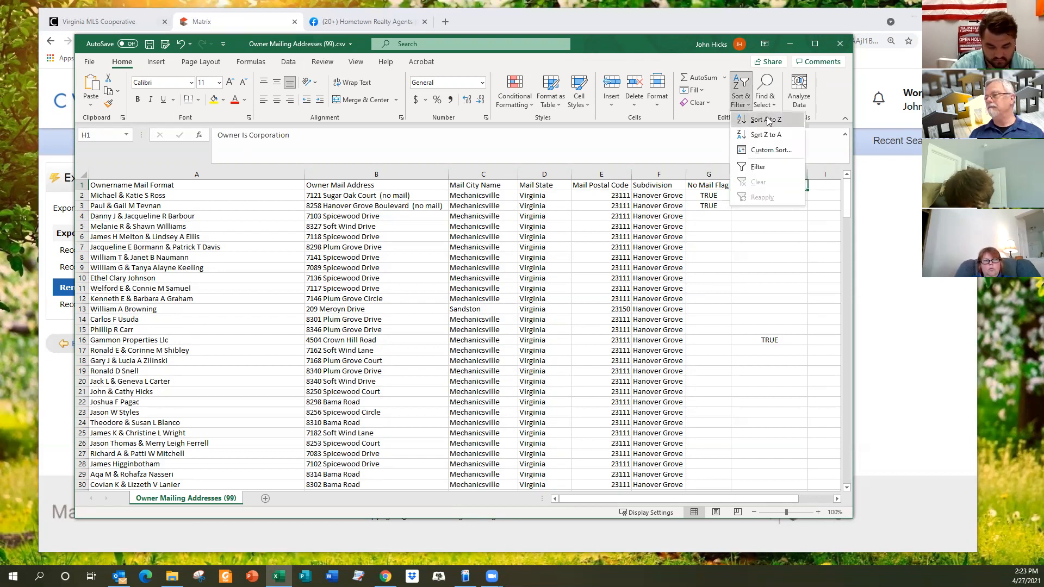
click(766, 120)
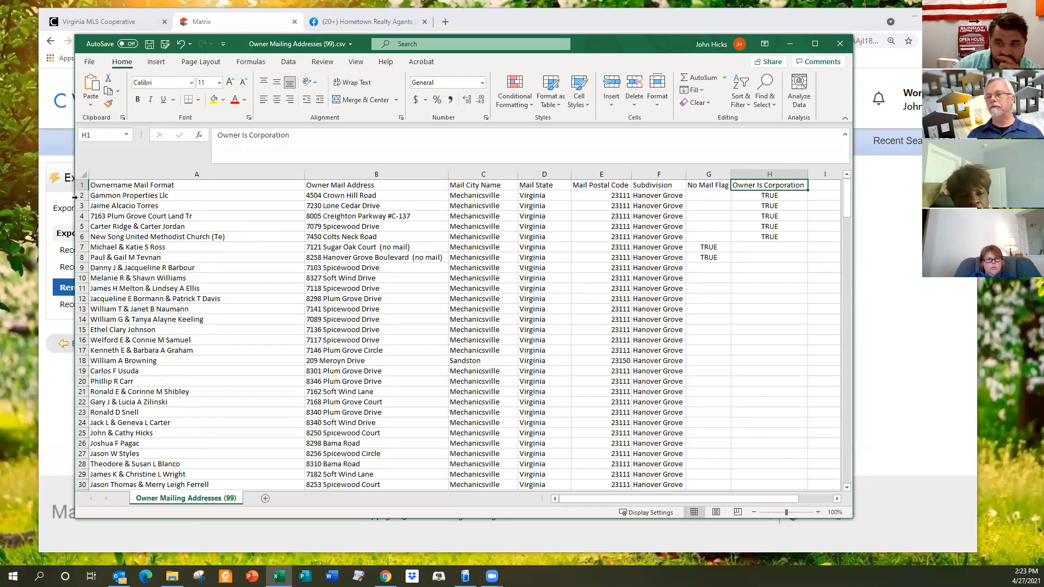
Delete rows 2 to 6, the entries flagged TRUE for Owner Is Corporation
drag(80, 195, 77, 233)
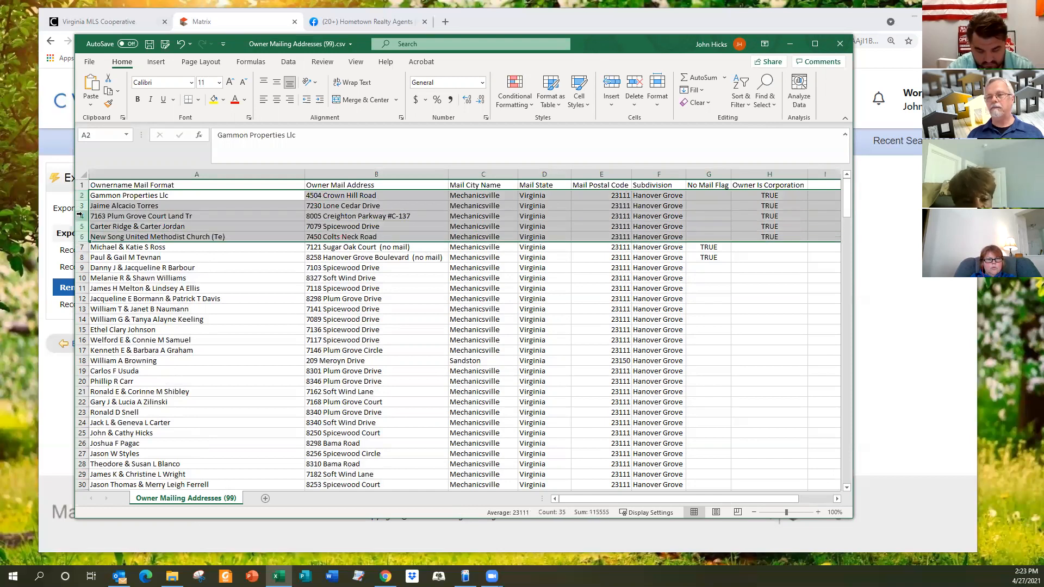
right_click(82, 216)
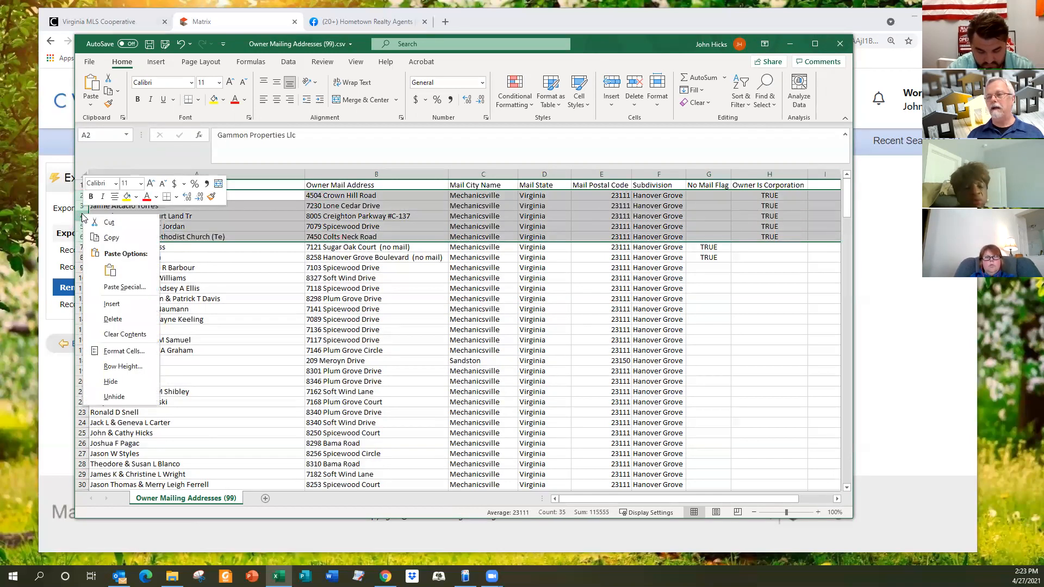
click(113, 320)
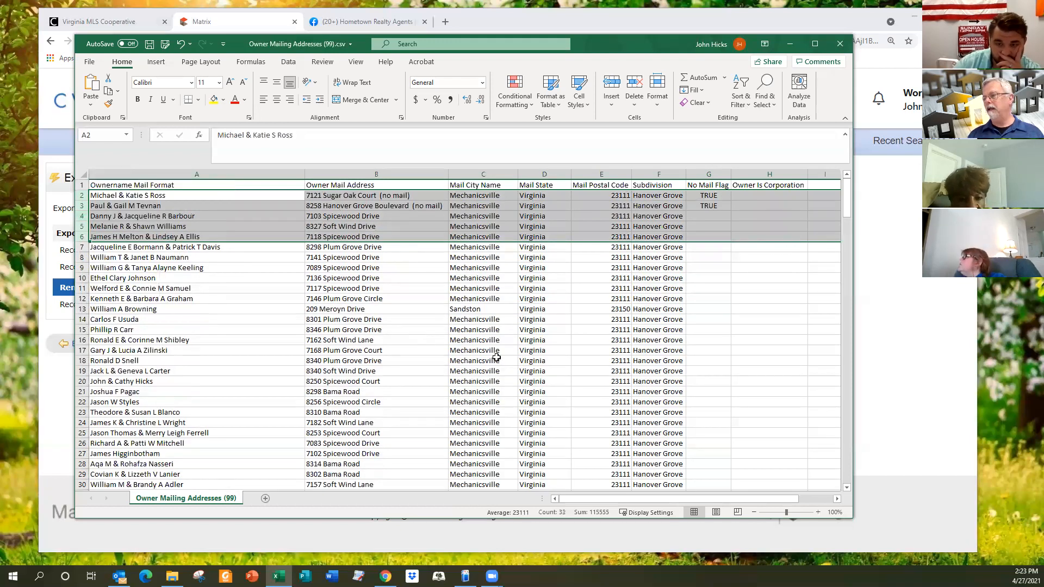
click(800, 329)
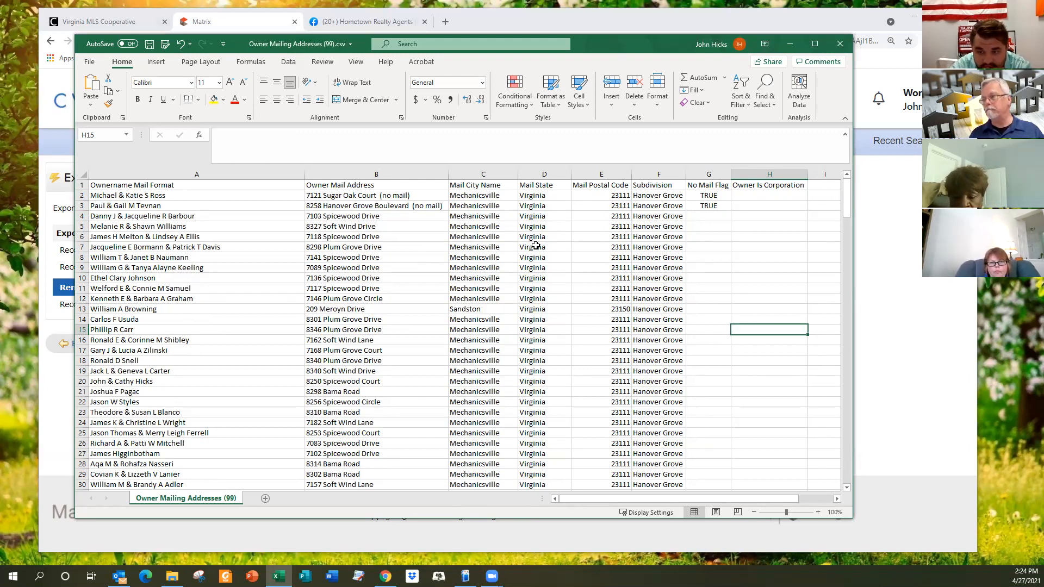
Replace every "Virginia" in the Mail State column with "VA"
click(541, 173)
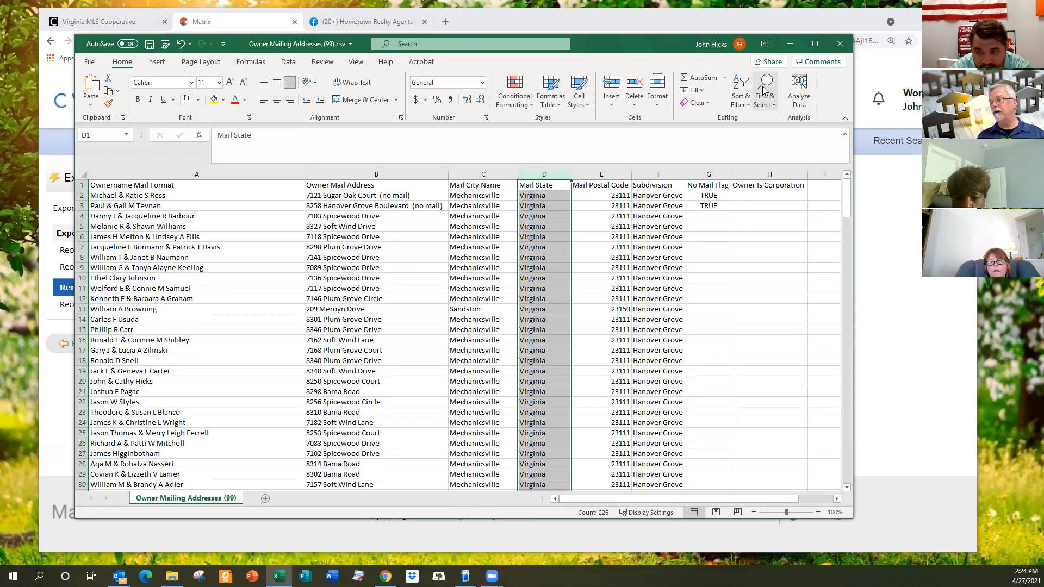
click(763, 105)
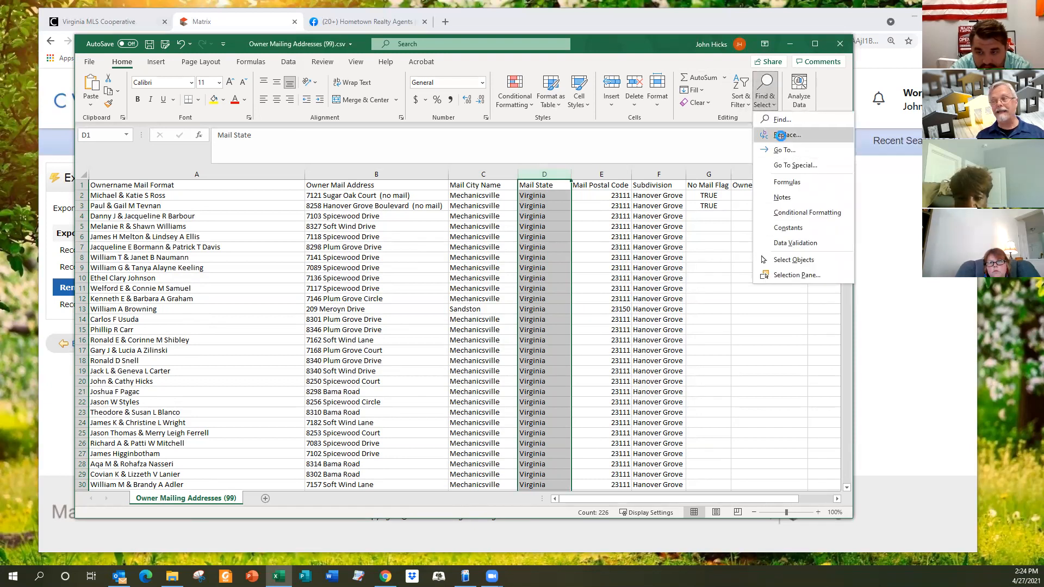
click(786, 135)
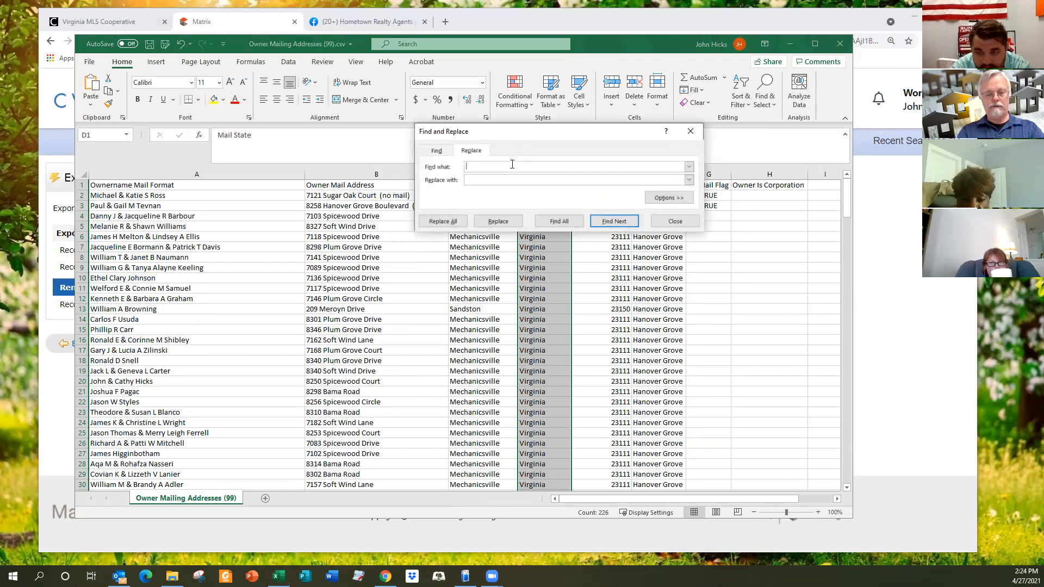
text(Virginia)
key(Tab)
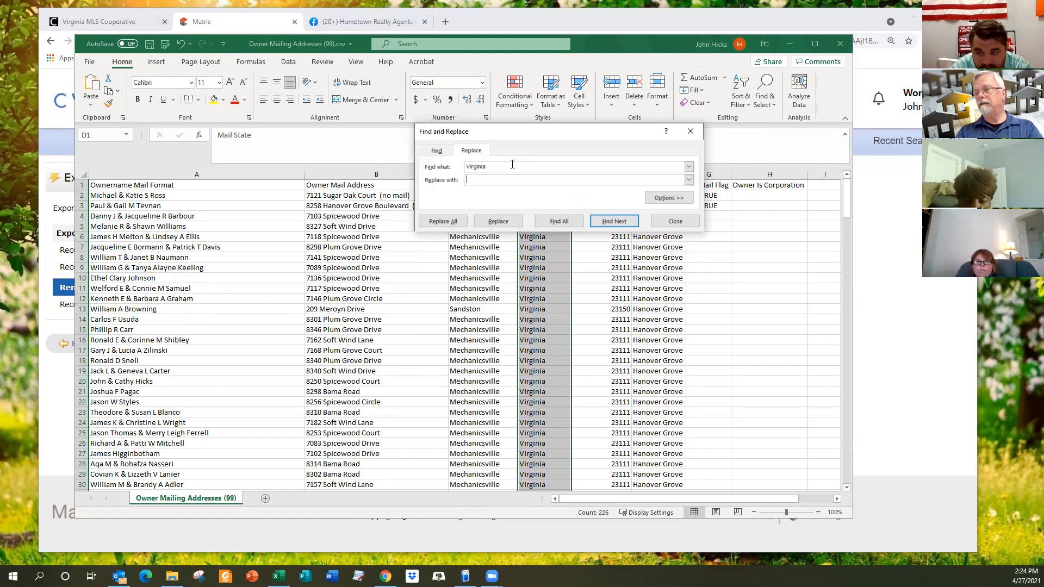
text(VA)
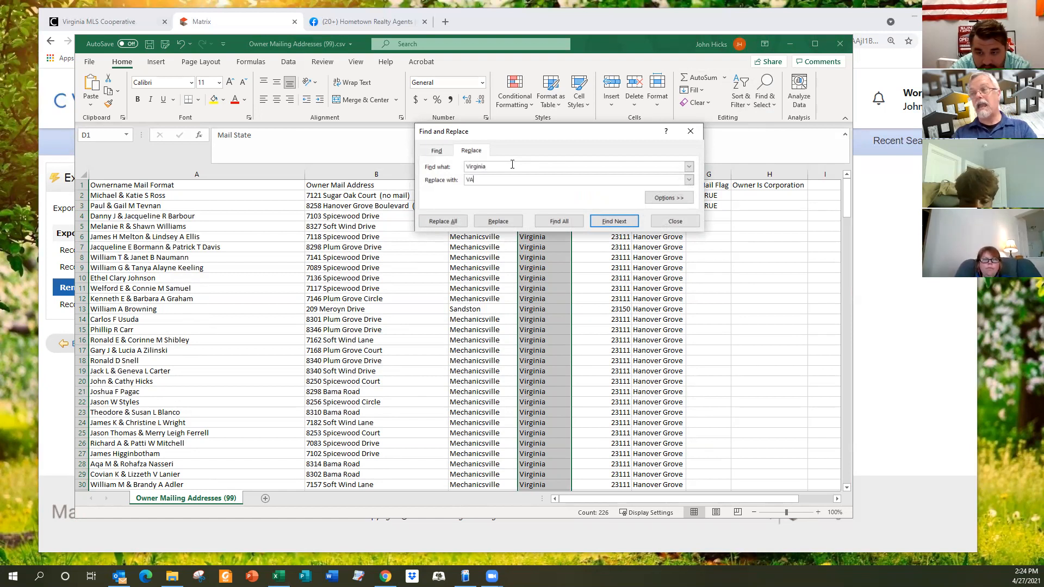
click(442, 221)
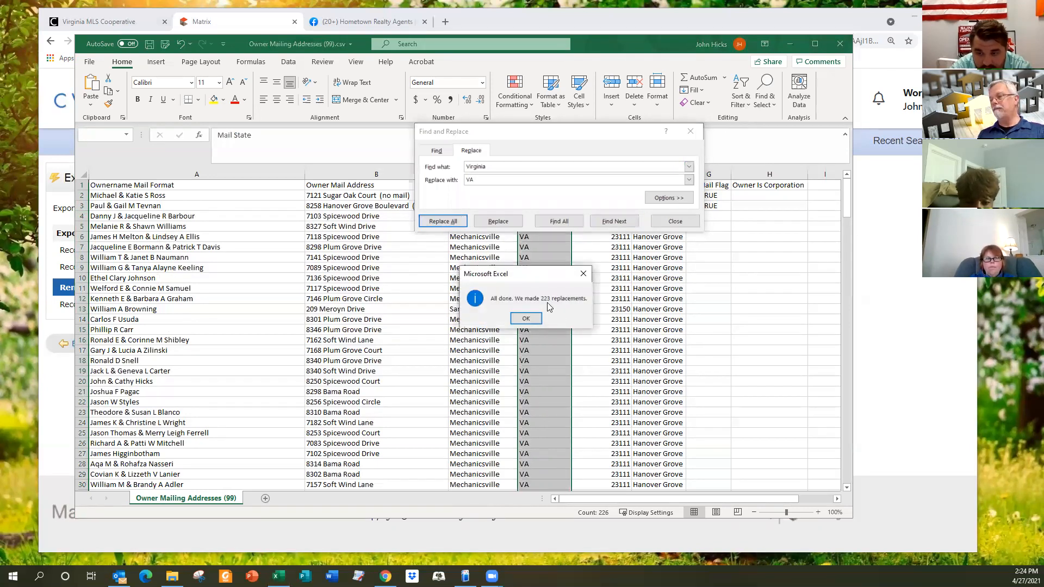
click(523, 318)
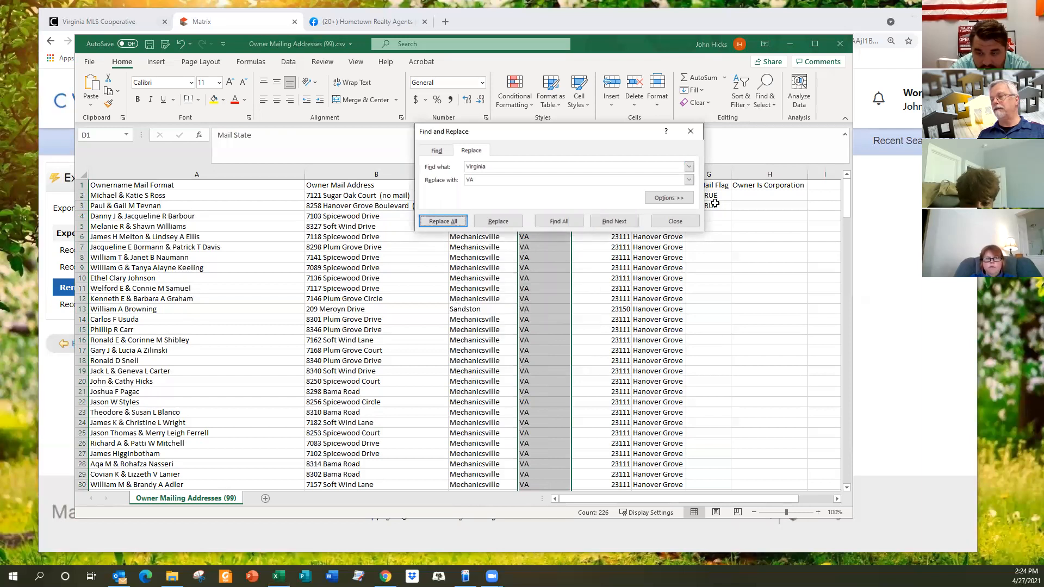
click(672, 224)
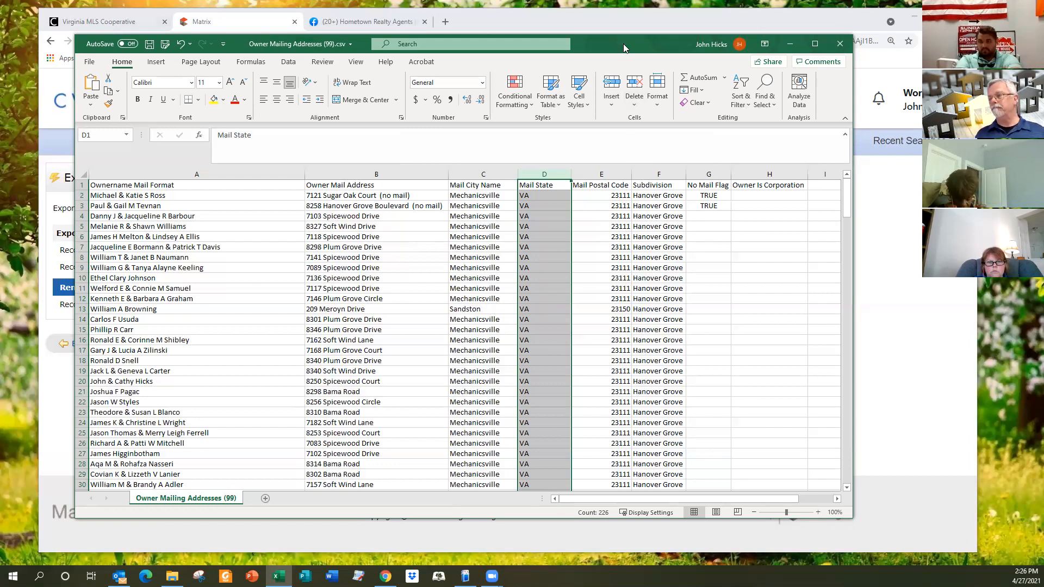
Close the address spreadsheet without saving and return to the tax search results in Matrix
click(838, 45)
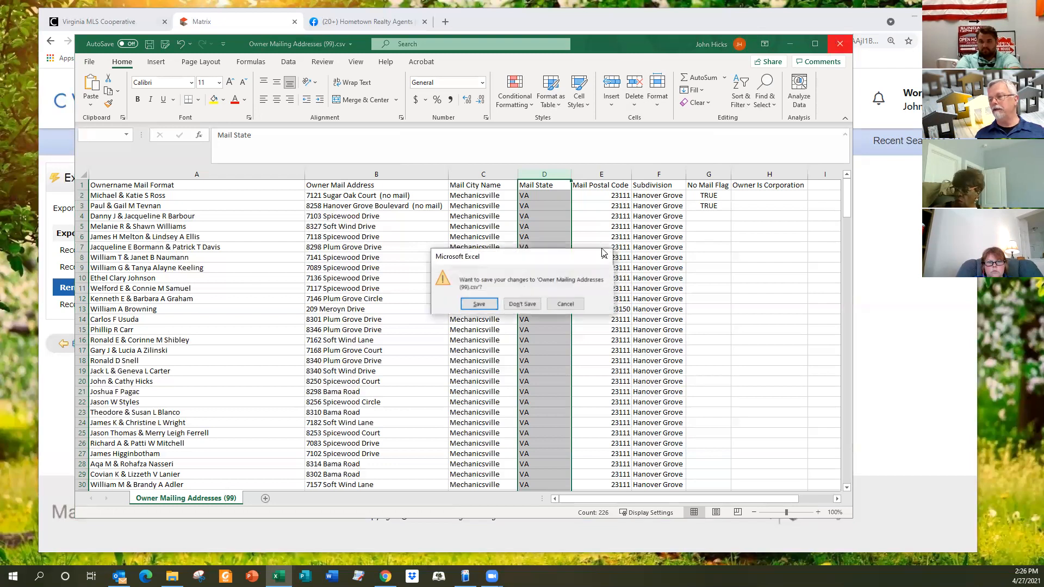
click(526, 304)
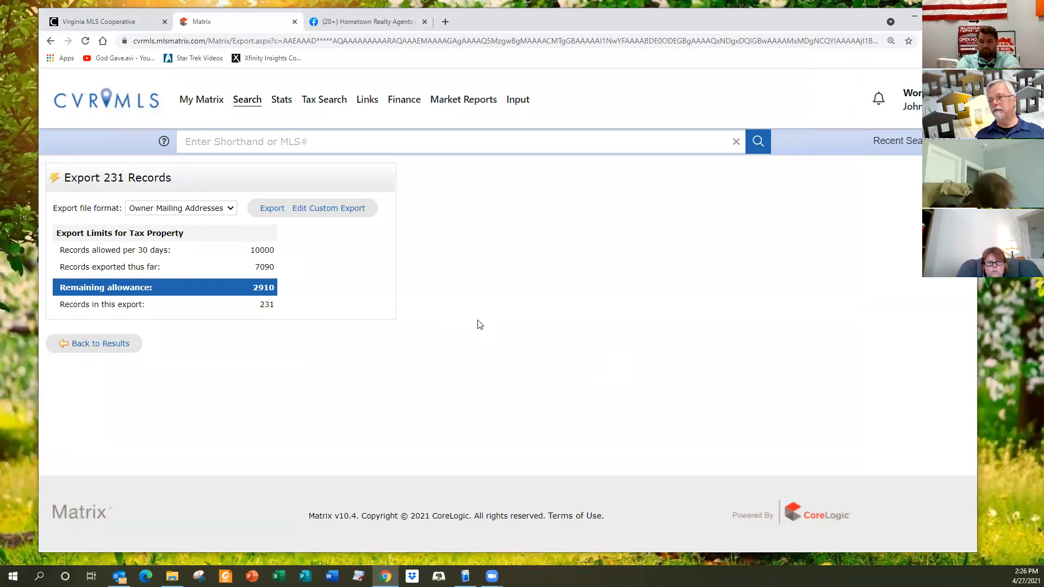
click(107, 350)
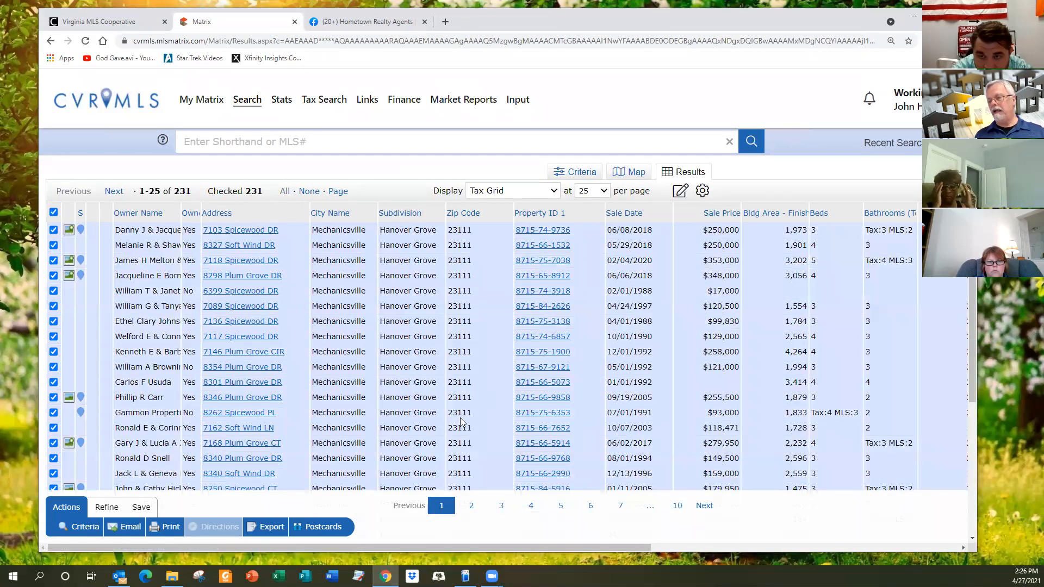
Look at the mail label formats in the print options for the checked records, and return to the results
click(166, 527)
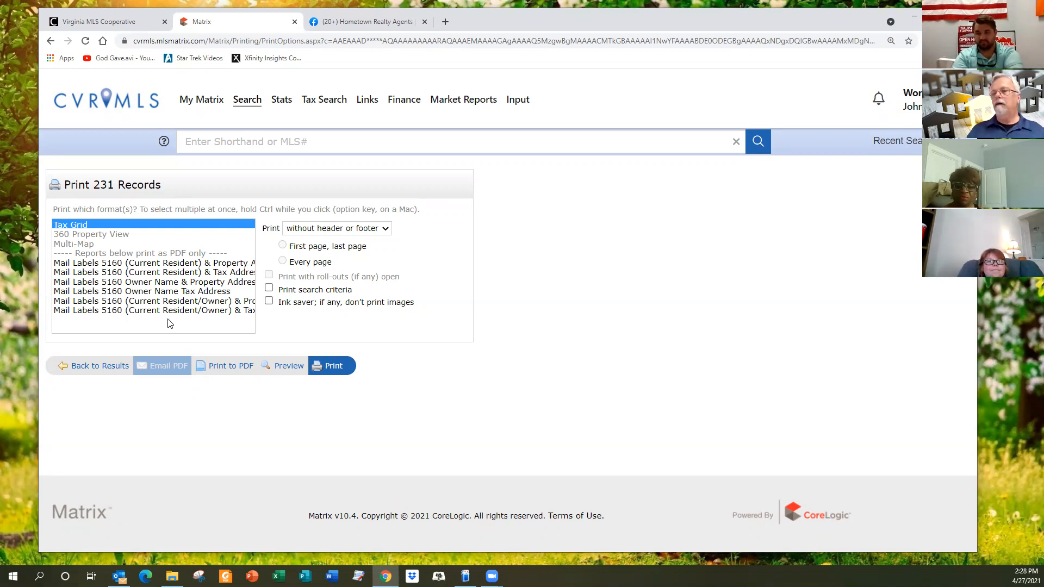
click(108, 369)
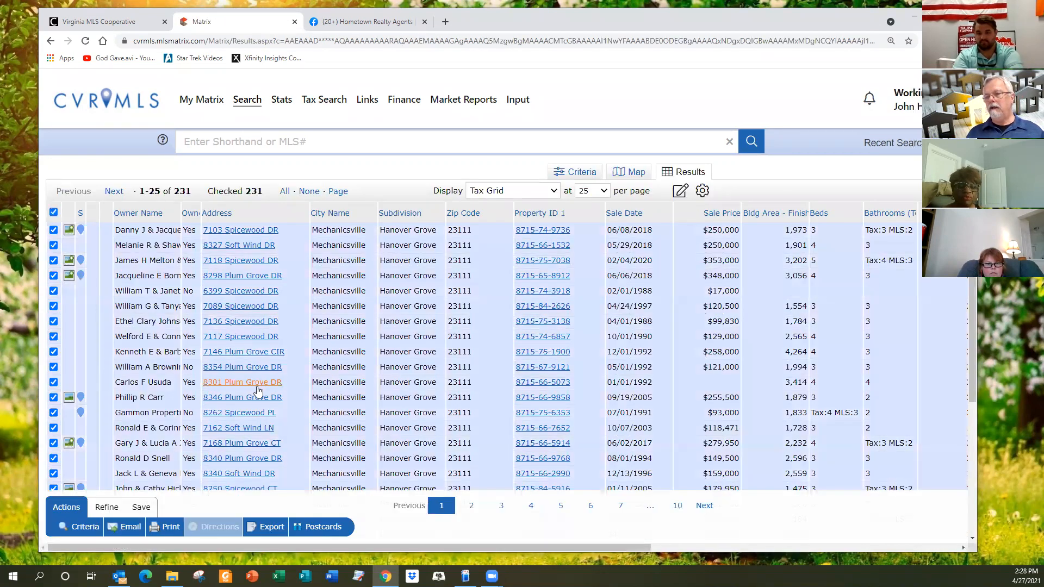
scroll(285, 370, down, 2)
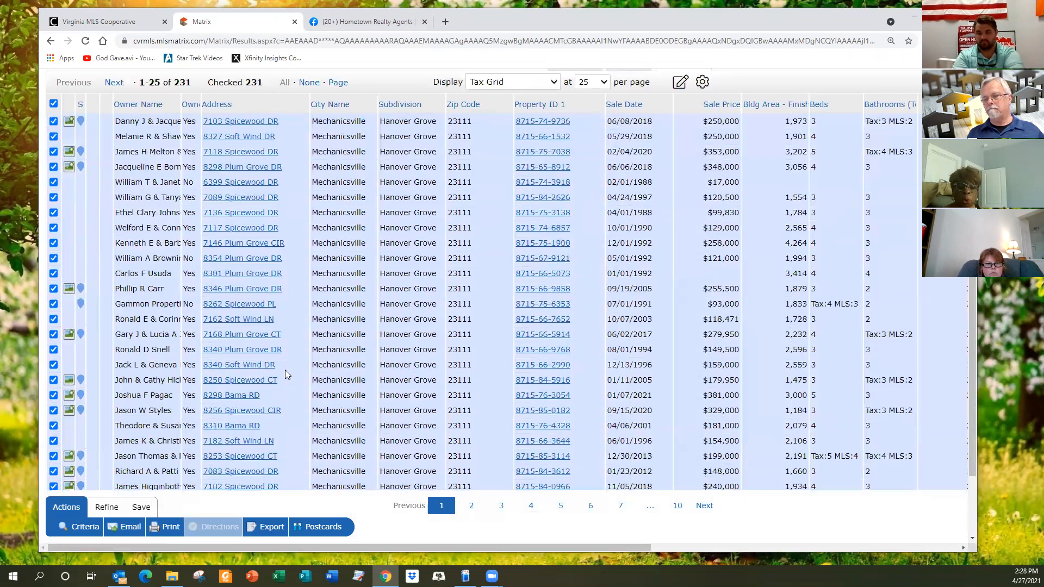
Reopen the Hanover Grove search criteria and limit Last Sale Date (Tax Data) to "04/01/2015-"
click(86, 527)
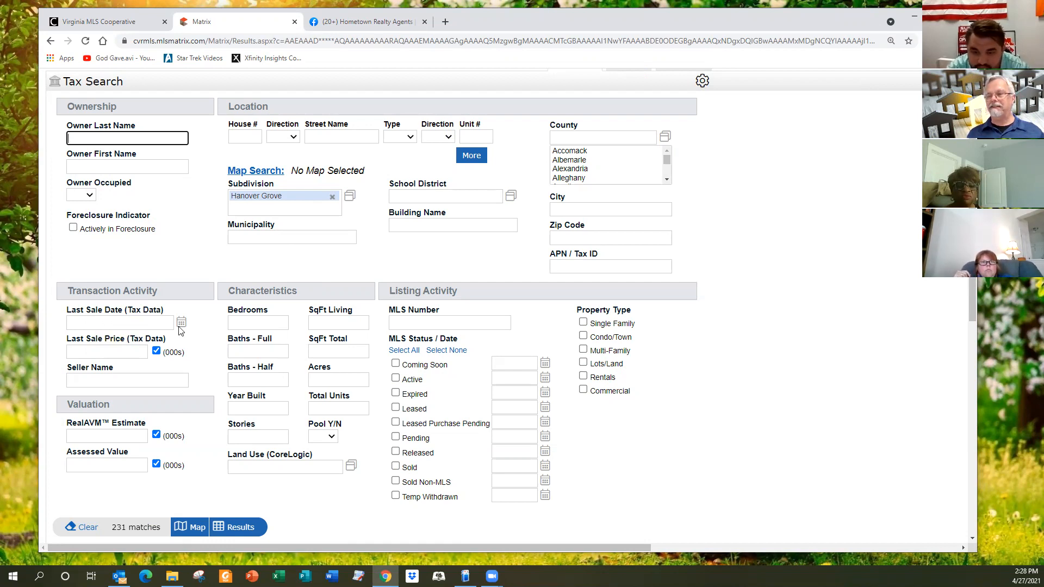
click(143, 322)
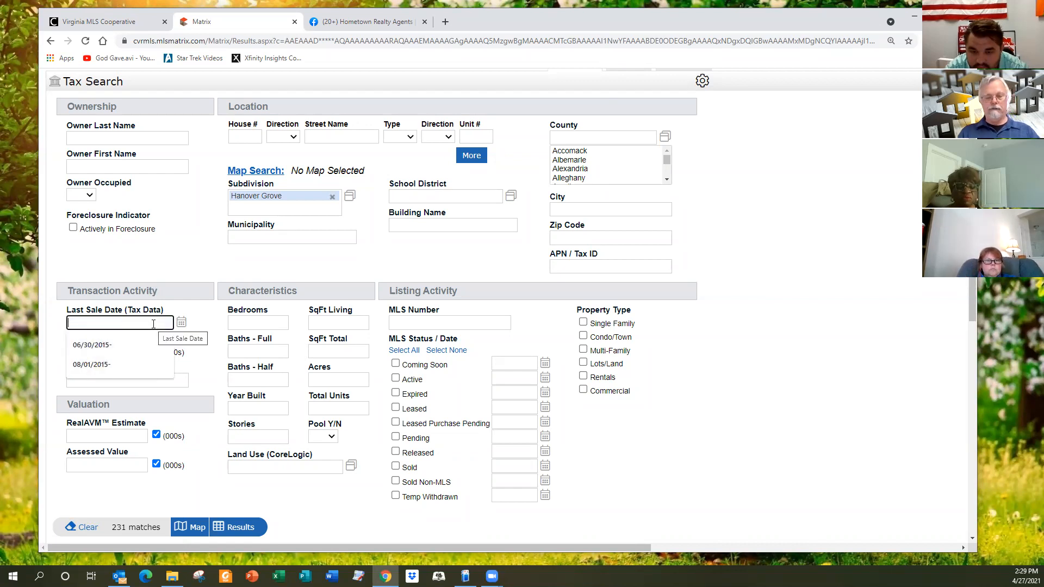
text(0)
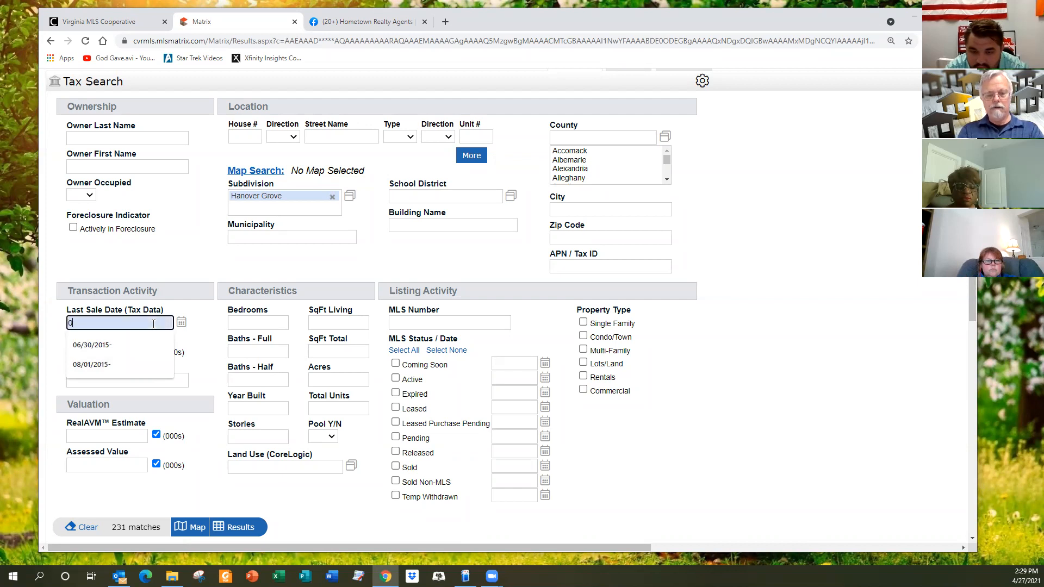
text(4)
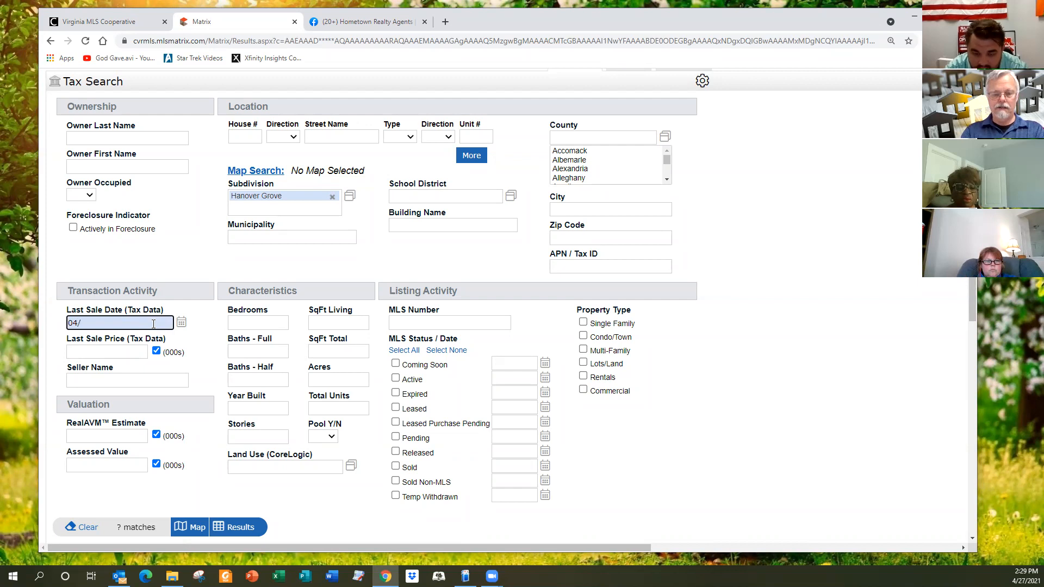
text(/01/)
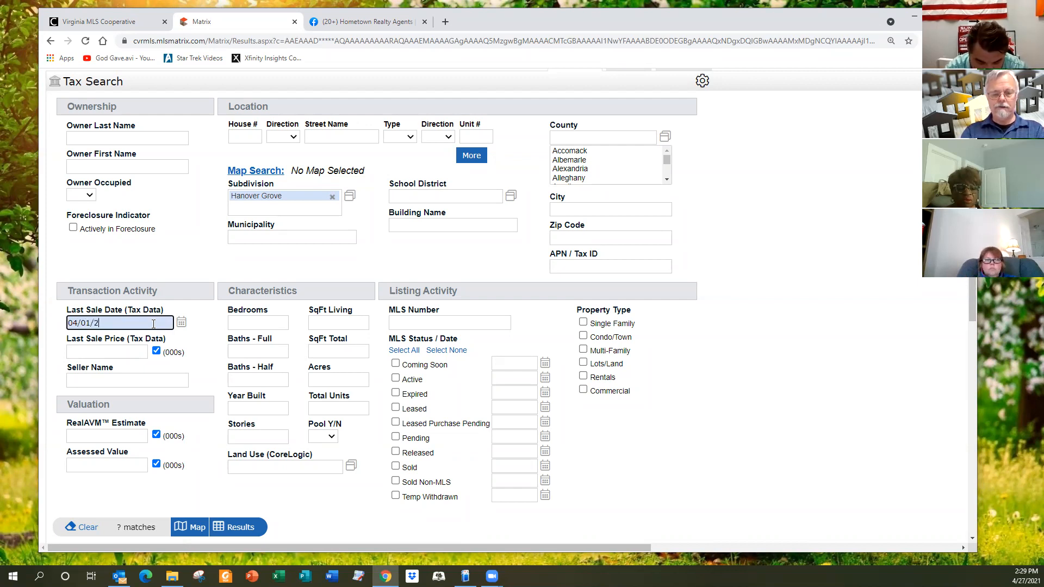
text(2015-)
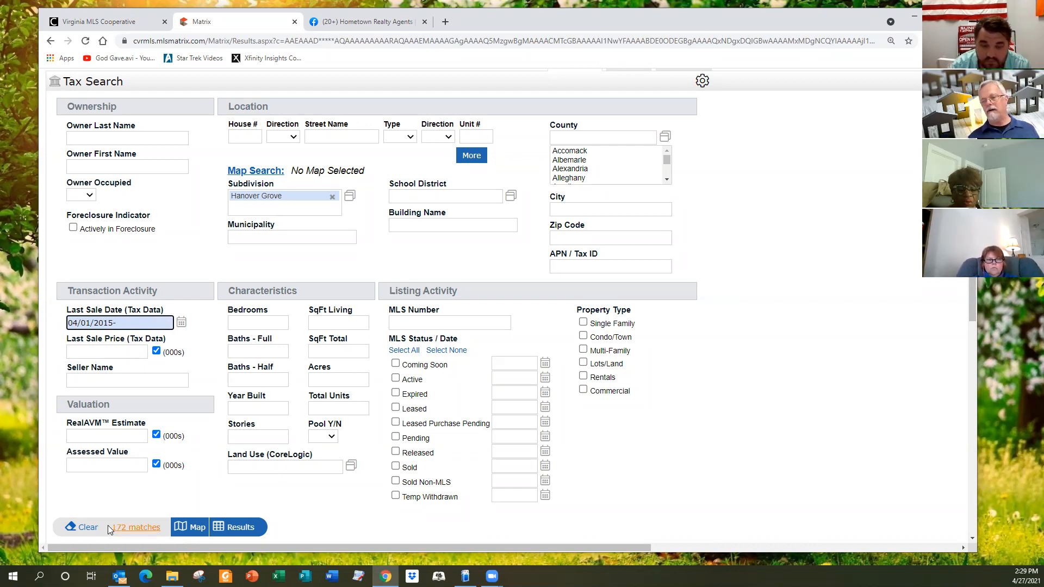
click(450, 529)
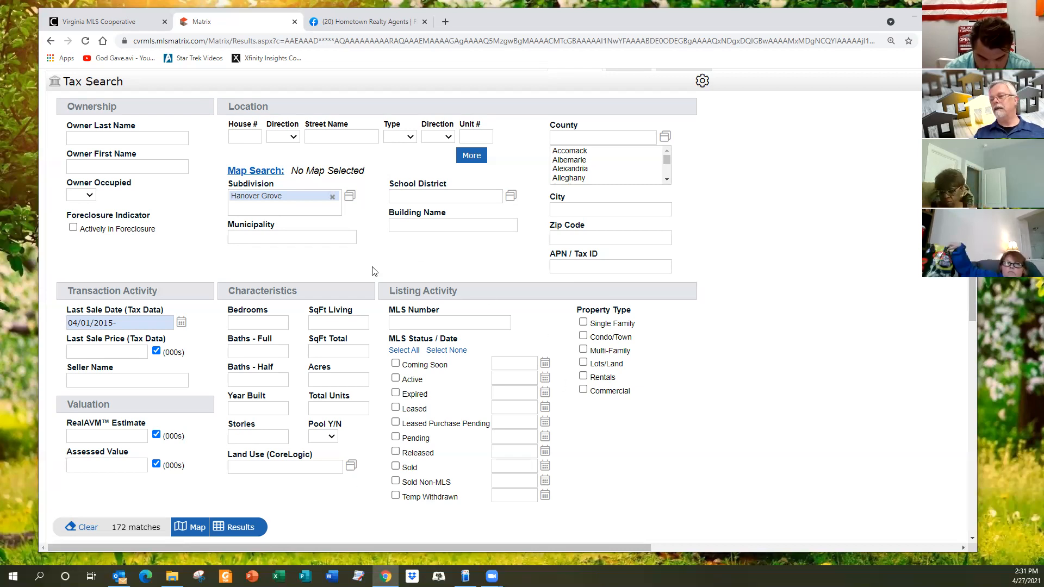
Start a new Public Record Search for zip code 23111 with Owner Occupied set to No
scroll(374, 272, up, 2)
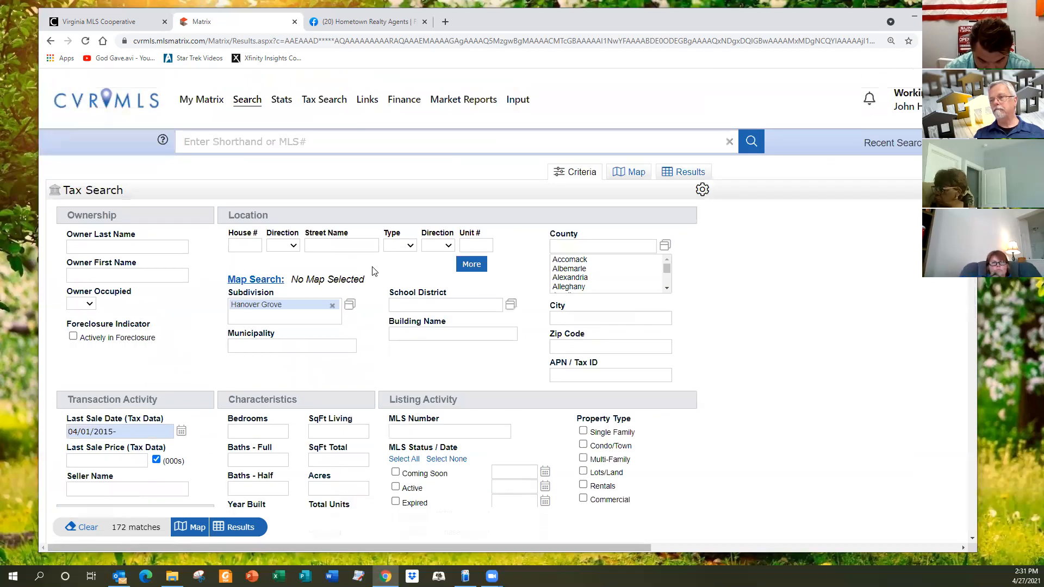
mouse_move(334, 102)
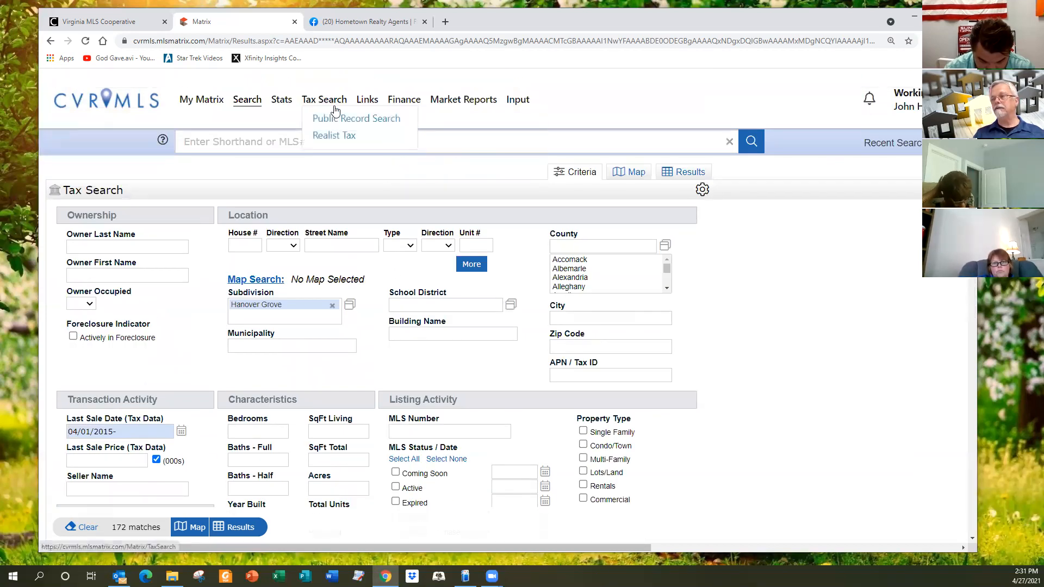
click(349, 124)
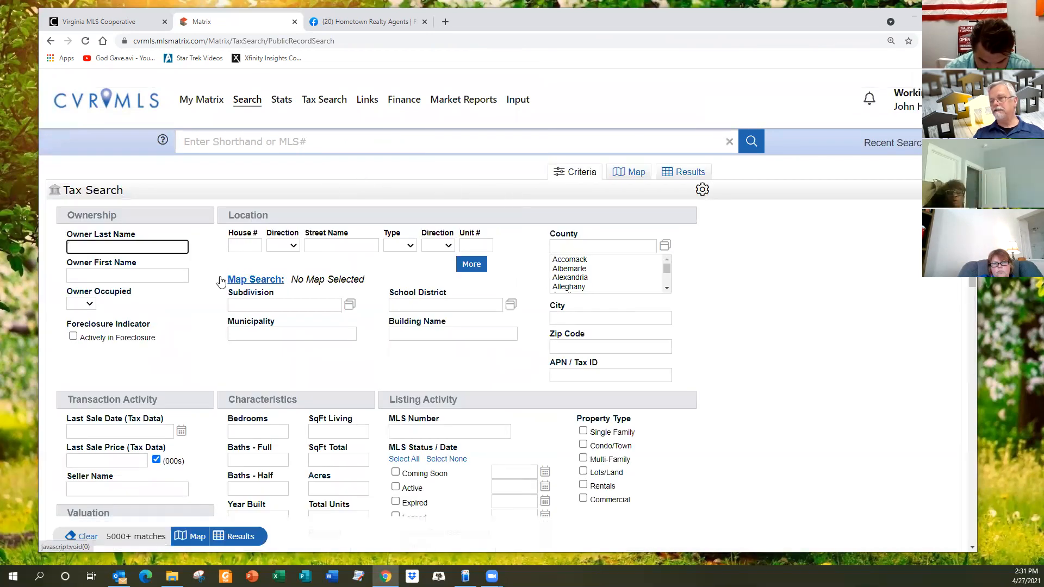
click(574, 347)
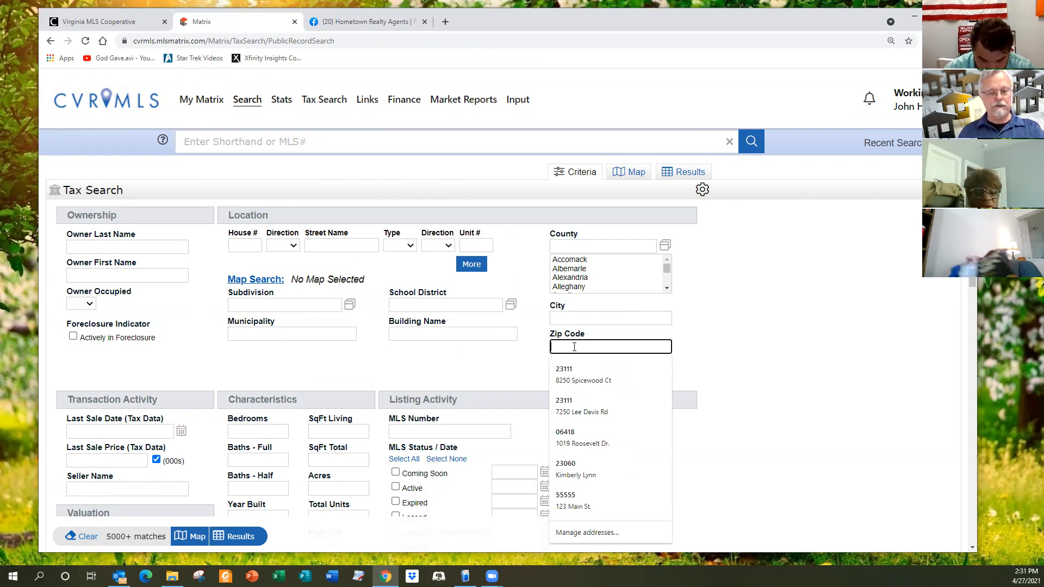
text(23111)
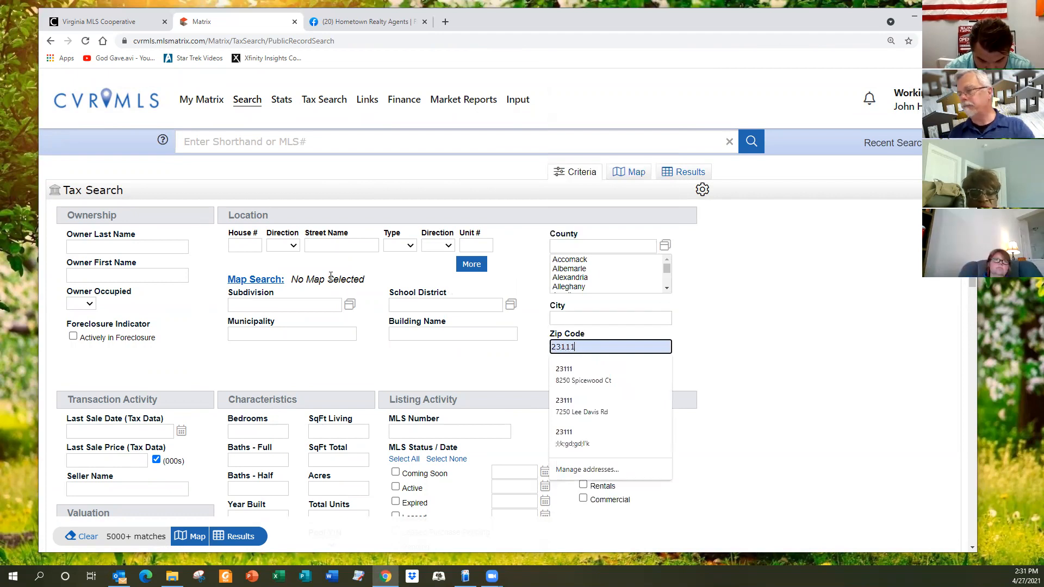
click(182, 322)
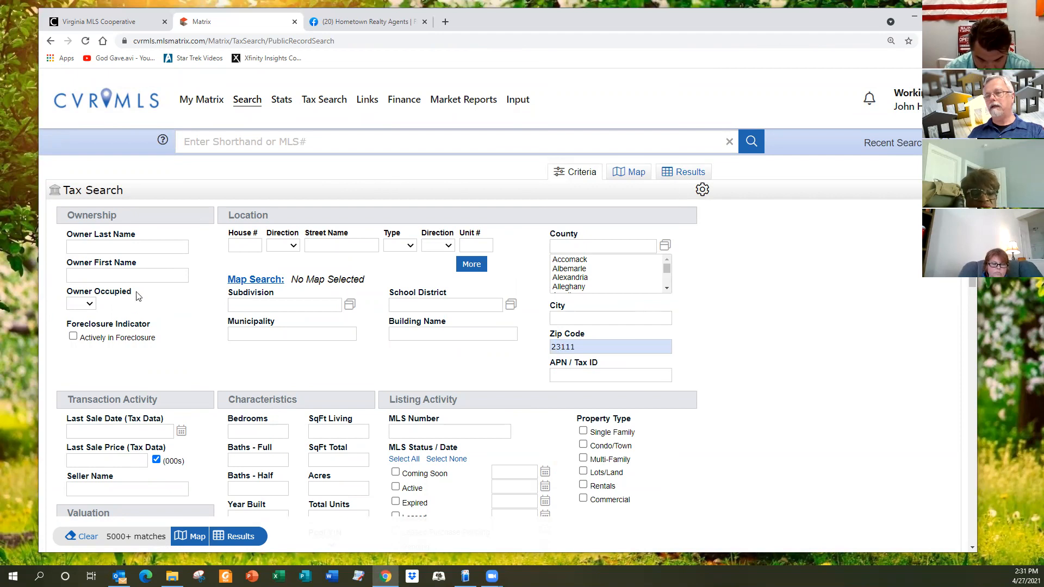
click(89, 303)
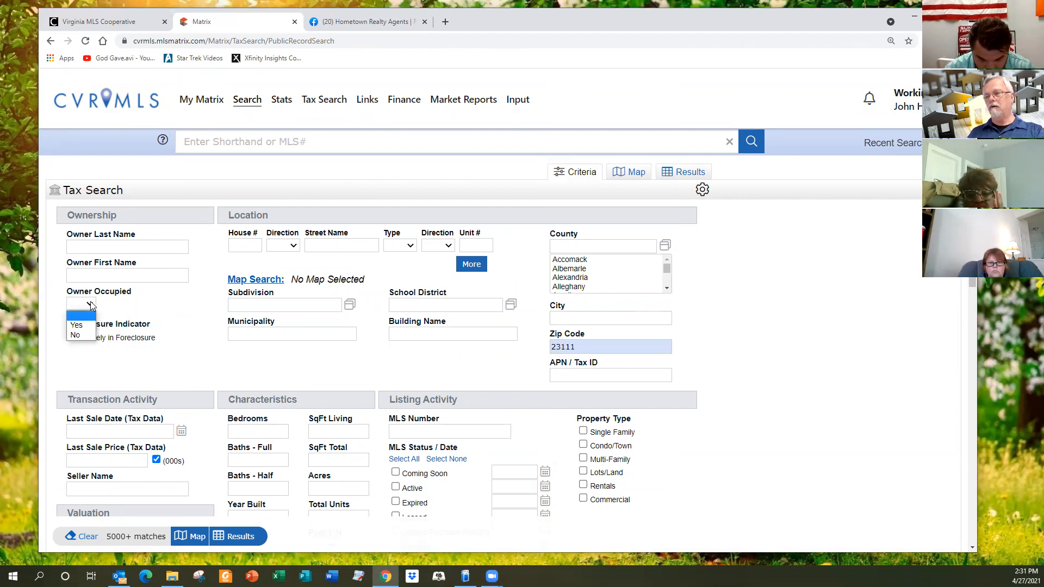
click(75, 335)
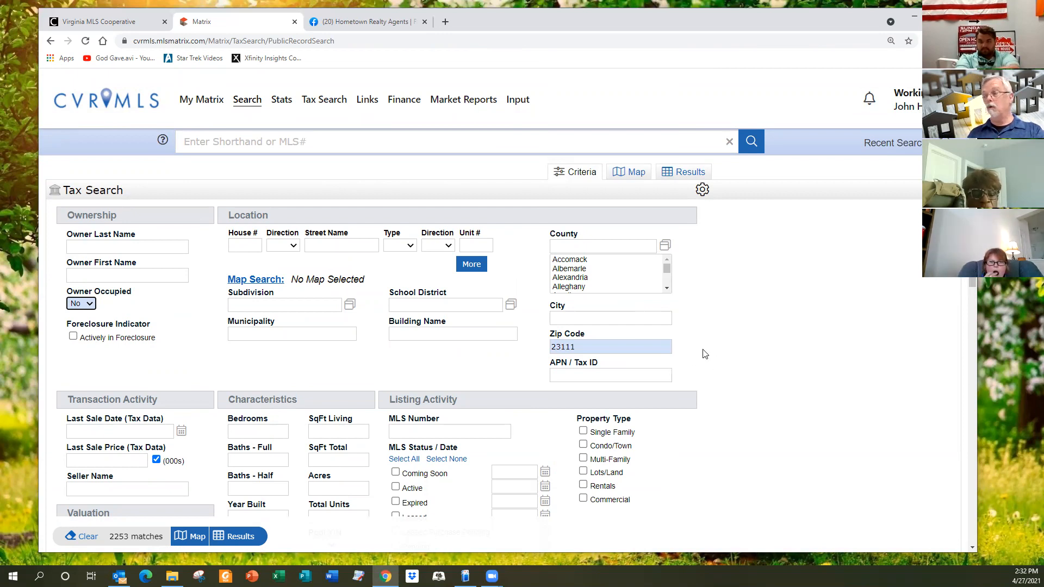
Try filtering Land Use - County by 1-Family Resid among the additional fields, and clear that selection
scroll(704, 354, down, 2)
scroll(704, 354, down, 7)
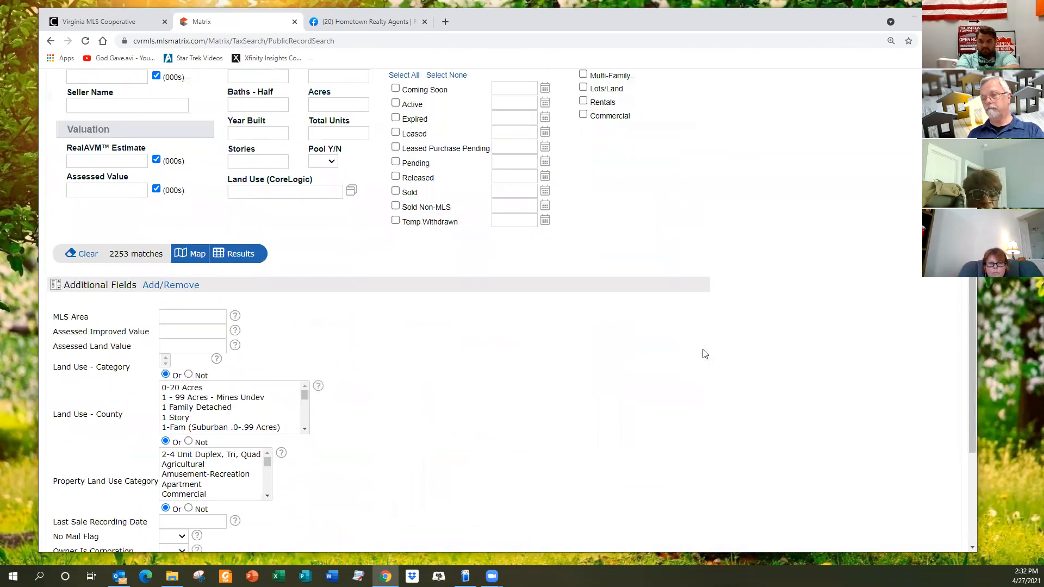
scroll(705, 354, down, 2)
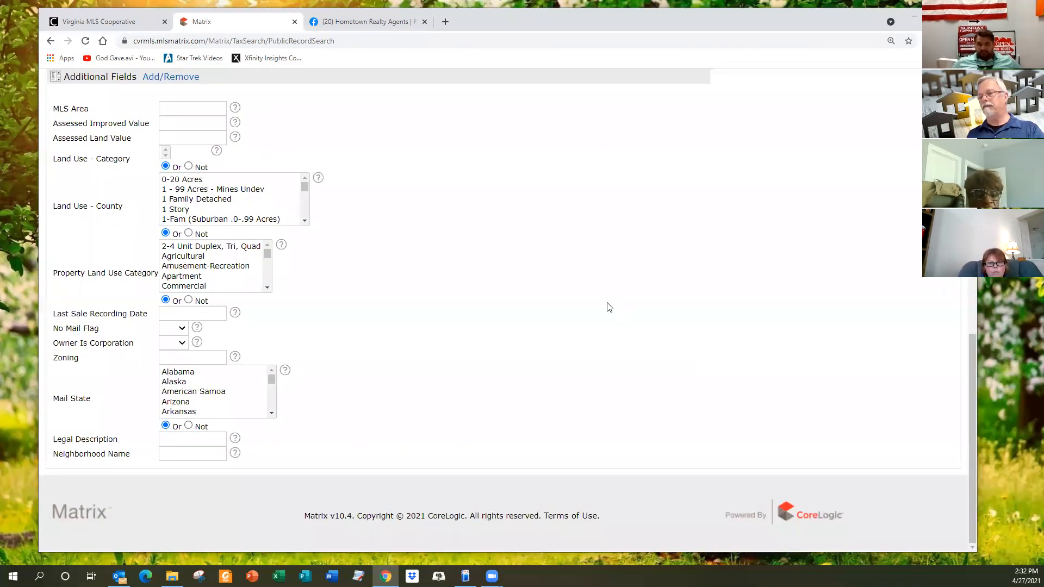
scroll(609, 307, up, 2)
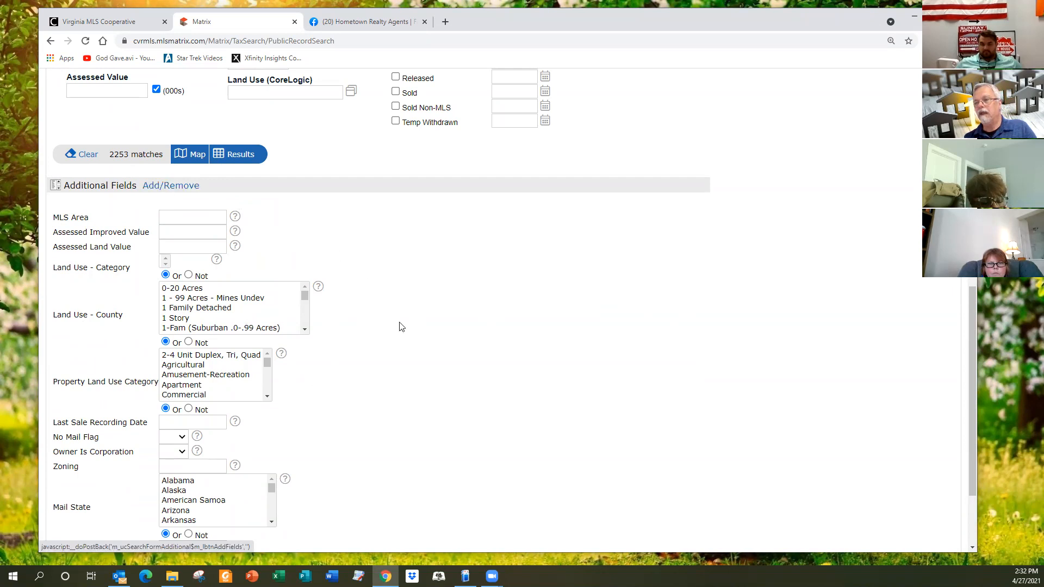
click(306, 323)
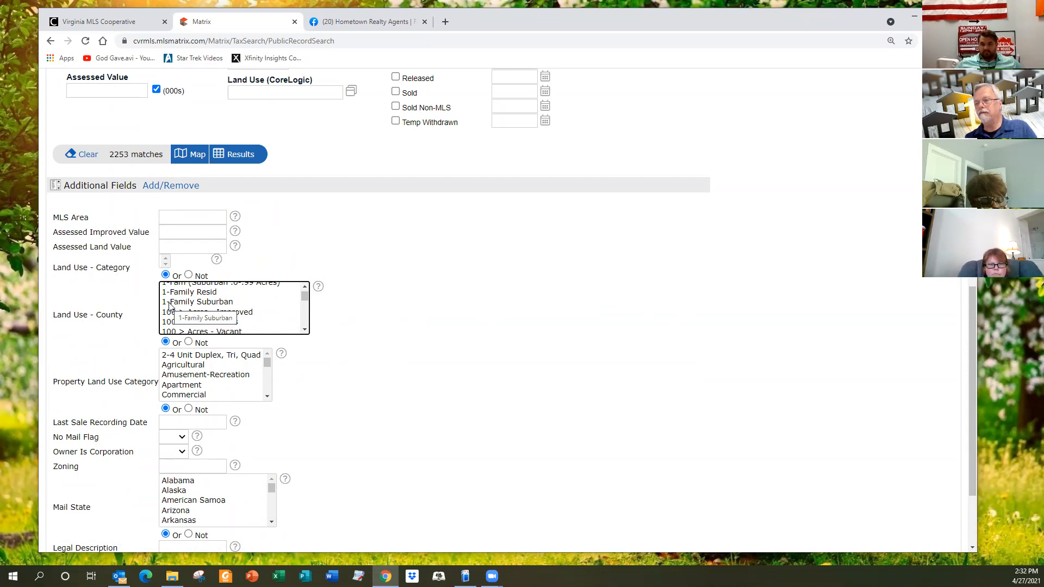
click(189, 296)
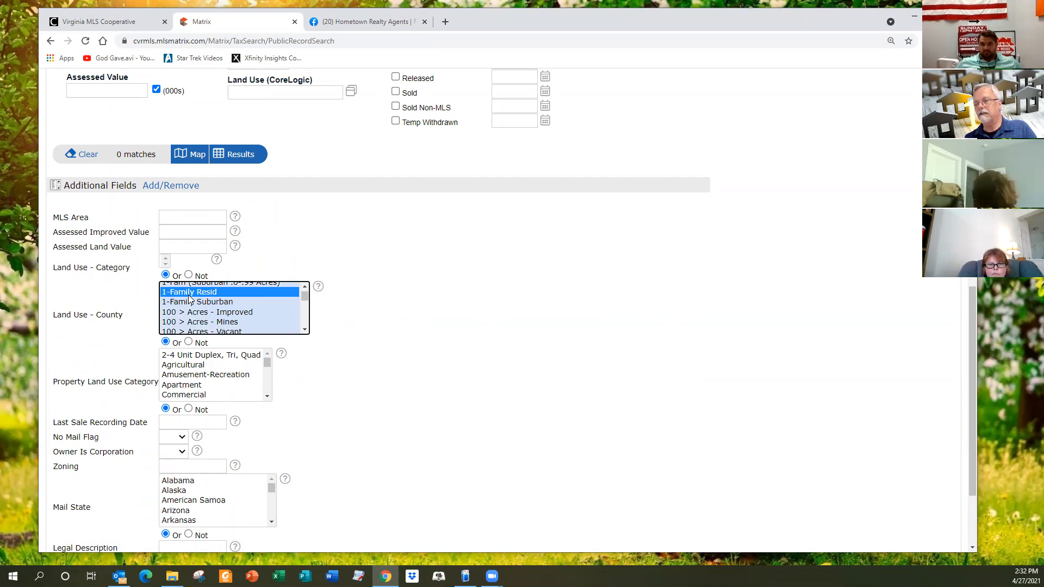
ctrl+click(189, 296)
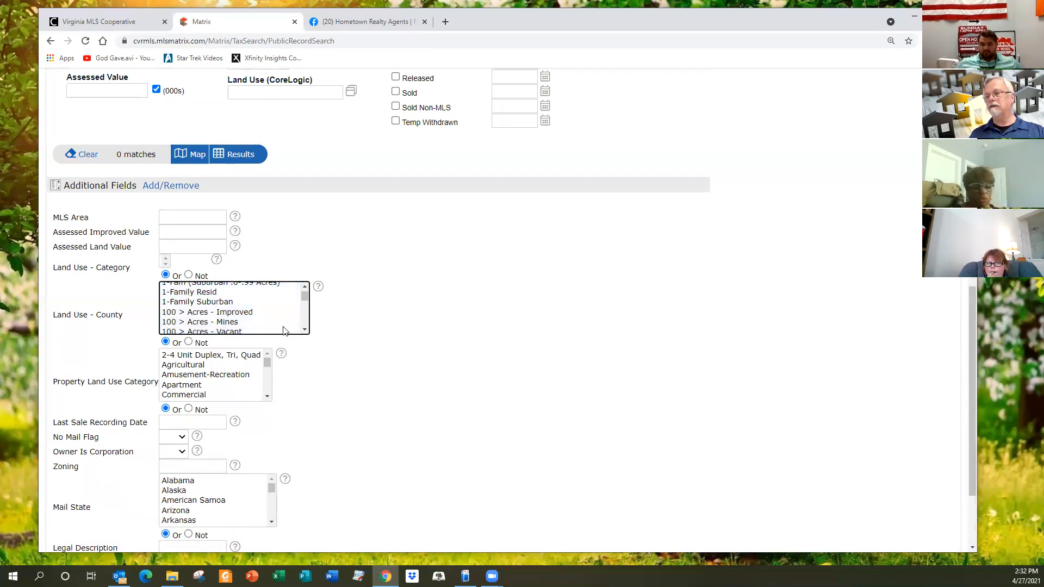
Limit the zip code 23111 search to Single Family Residence under Property Land Use Category
click(267, 392)
scroll(266, 391, down, 4)
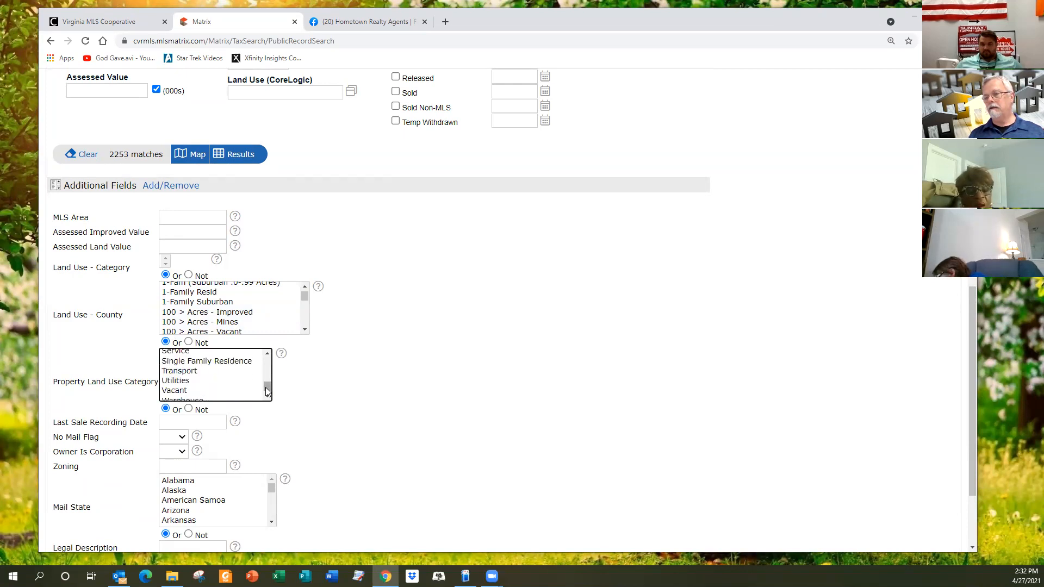
click(212, 361)
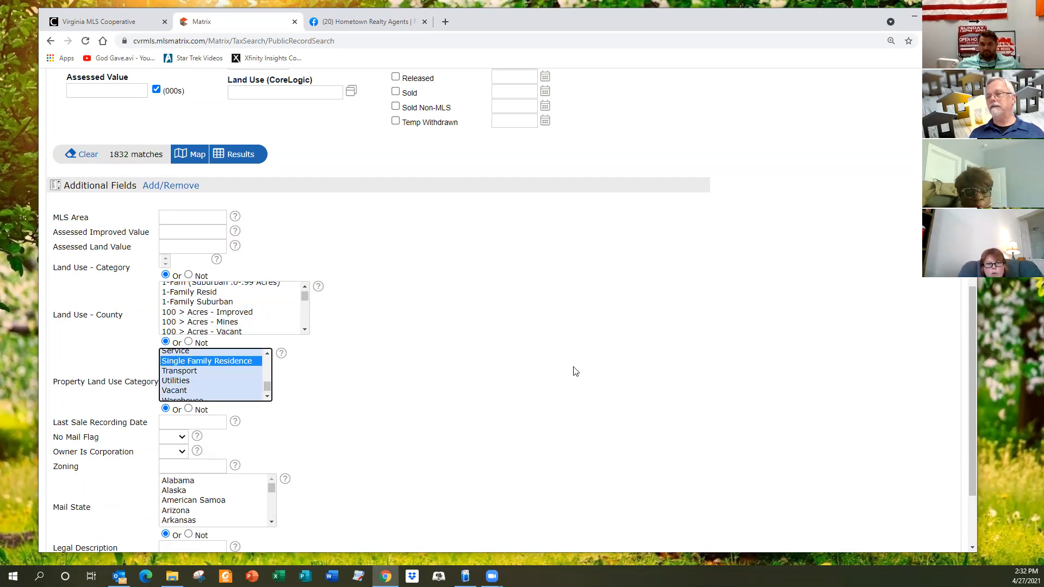
Set Assessed Improved Value to 40000+ among the additional fields
scroll(576, 372, up, 6)
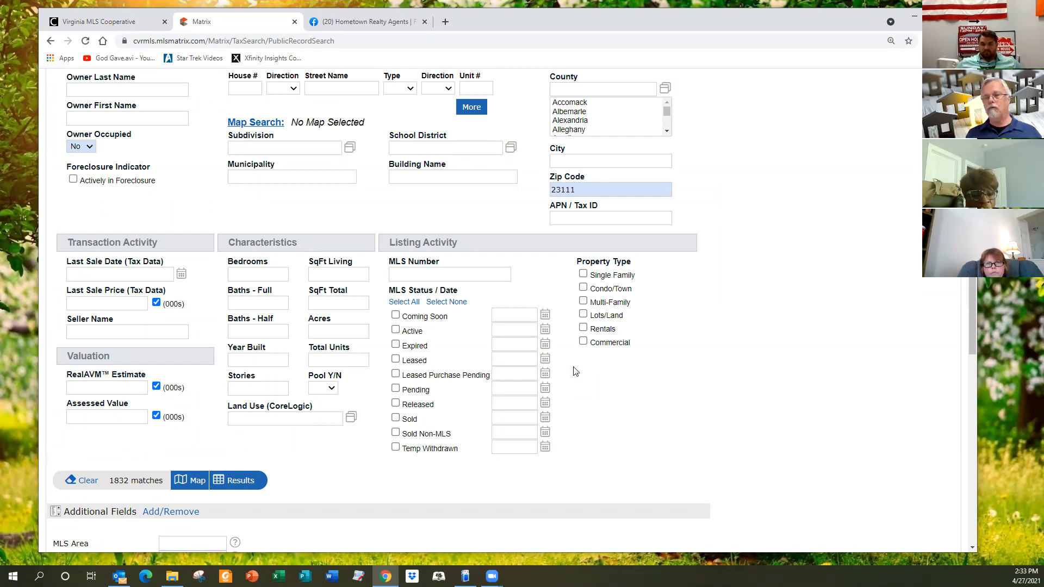
scroll(603, 406, down, 1)
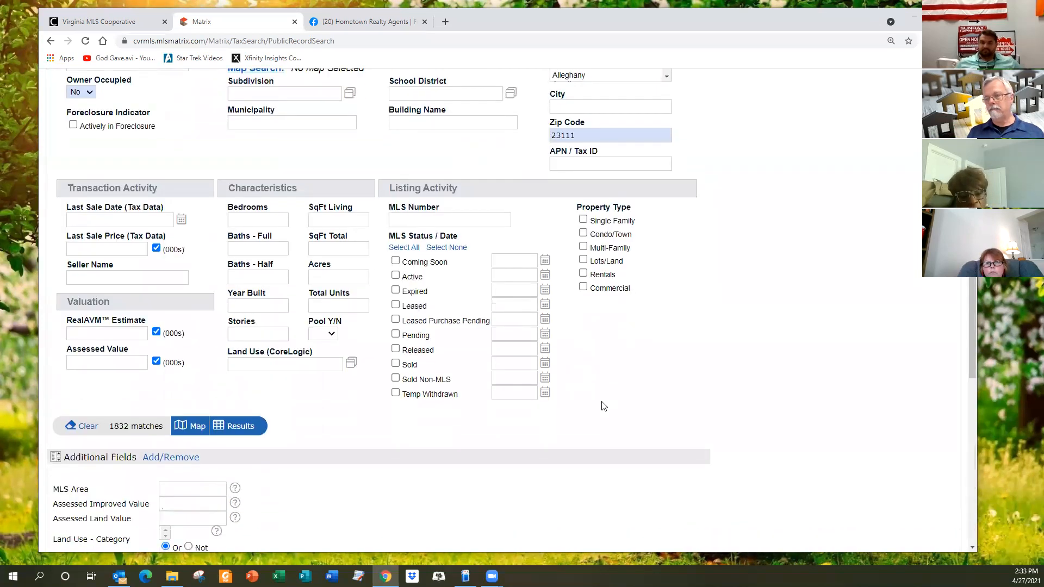
scroll(604, 406, down, 4)
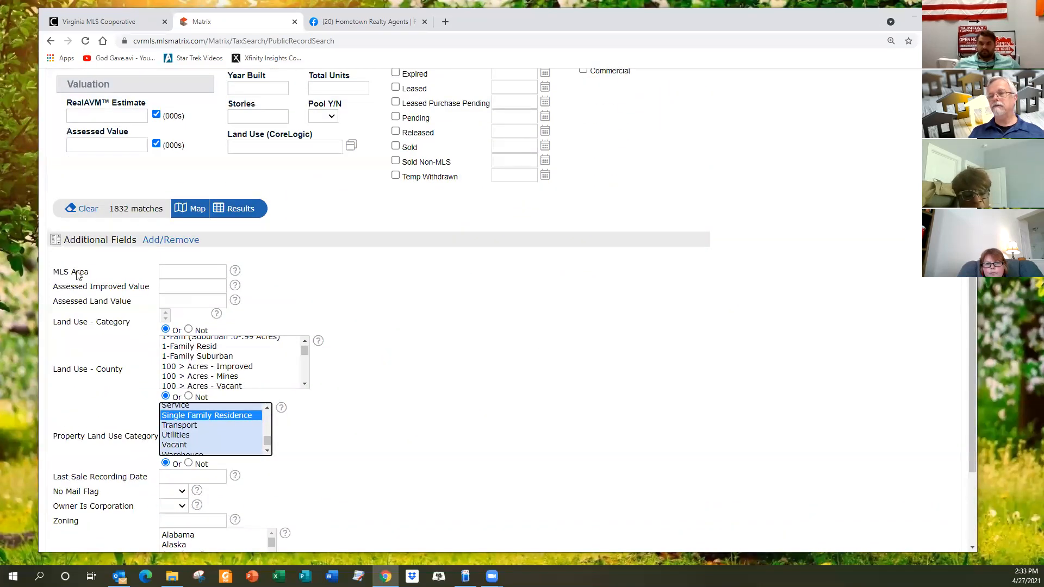
click(193, 288)
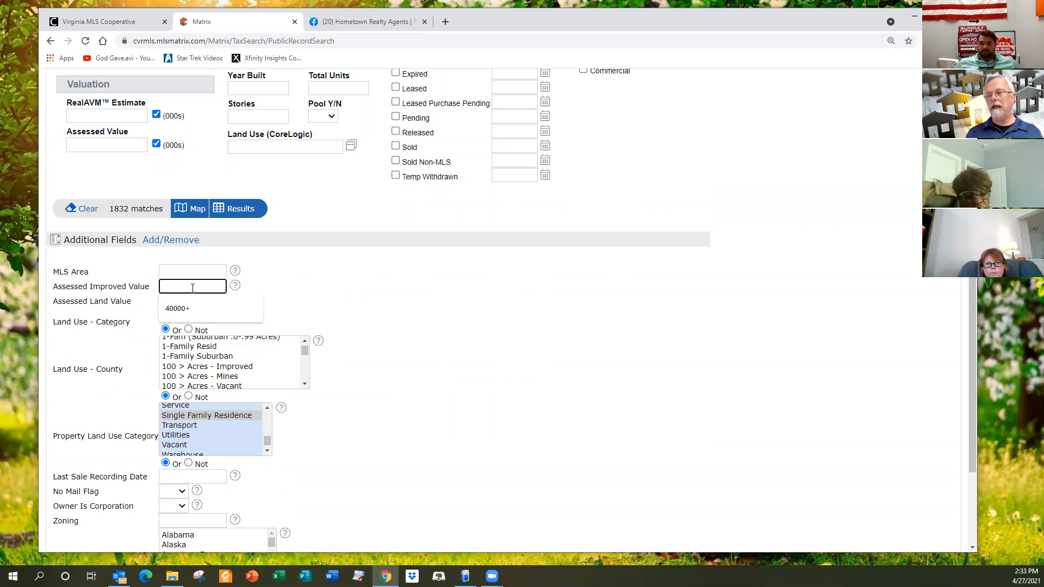
click(180, 309)
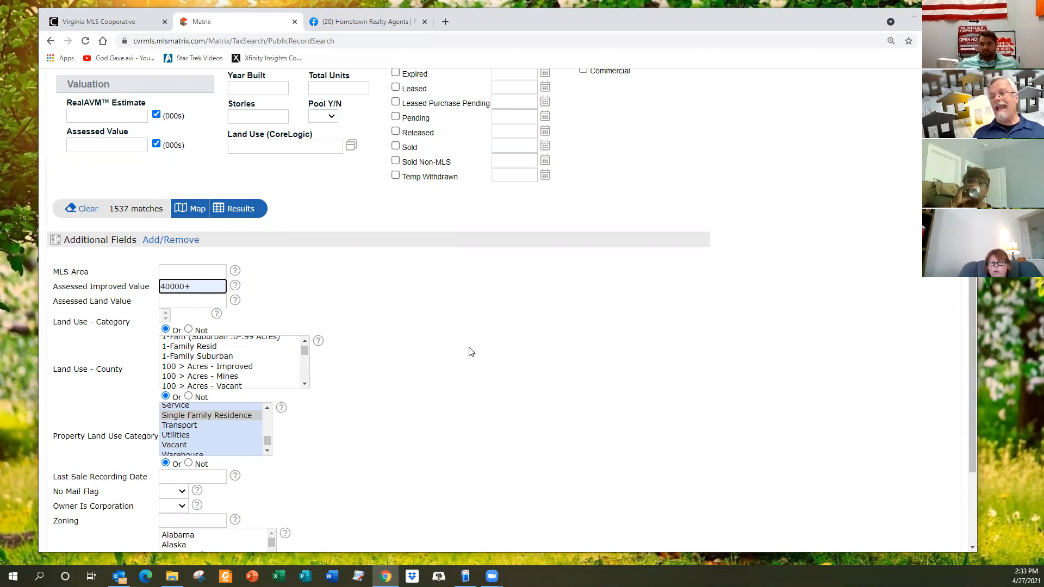
Clear all the tax search criteria and open the search map
scroll(460, 352, up, 4)
scroll(460, 352, up, 2)
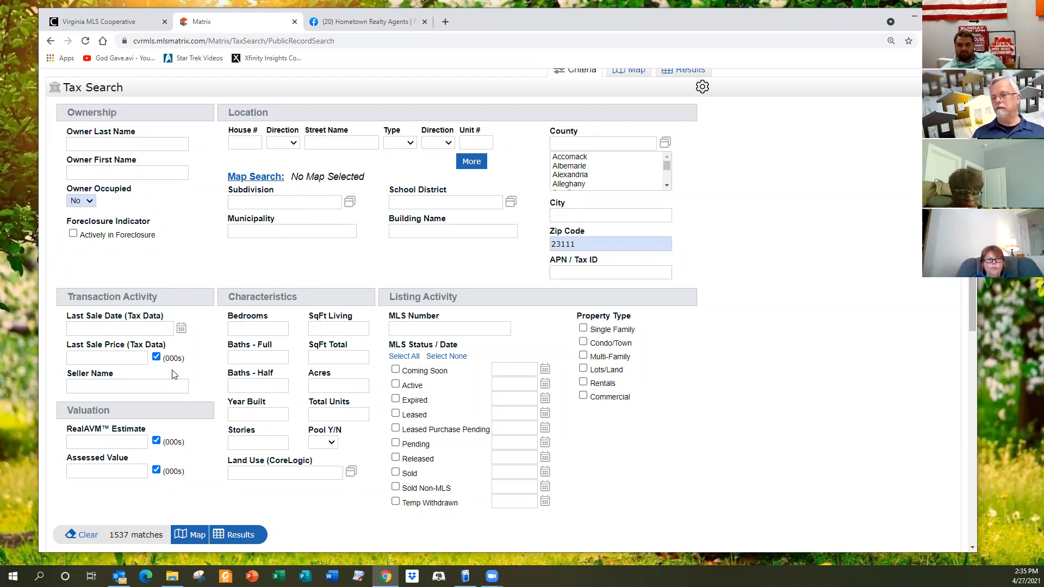
click(85, 535)
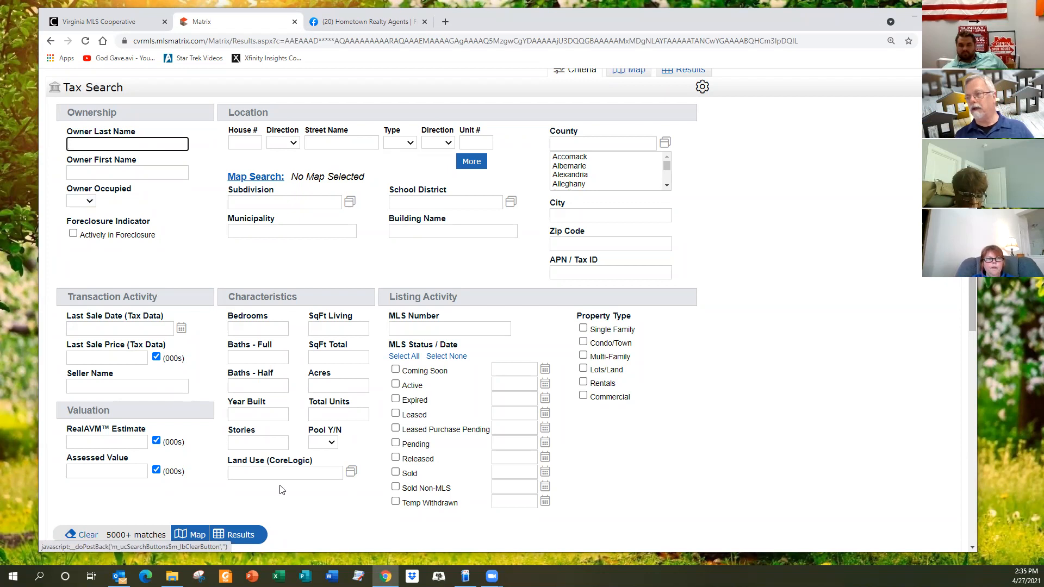
scroll(628, 266, up, 2)
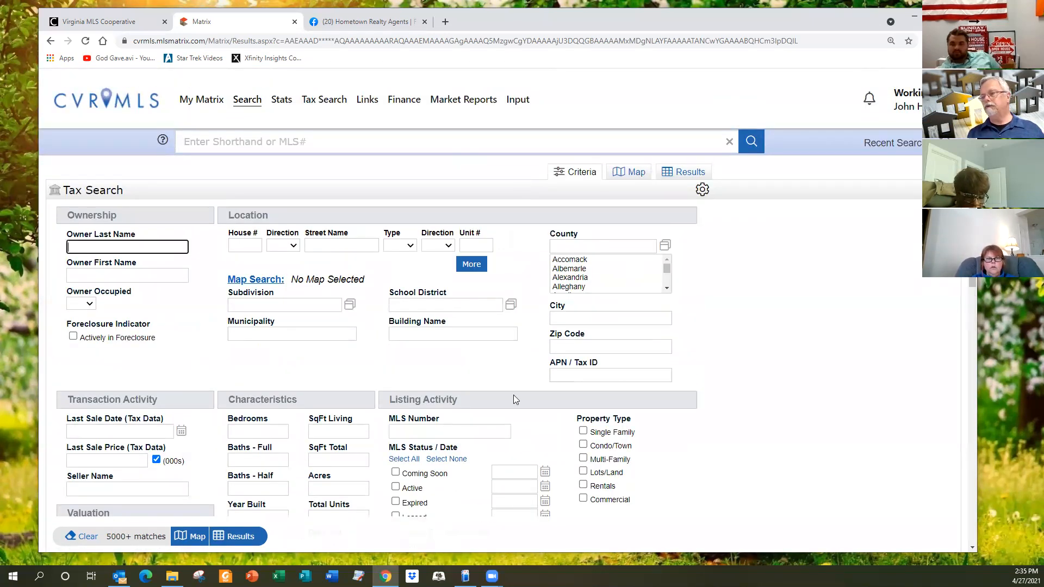
click(633, 173)
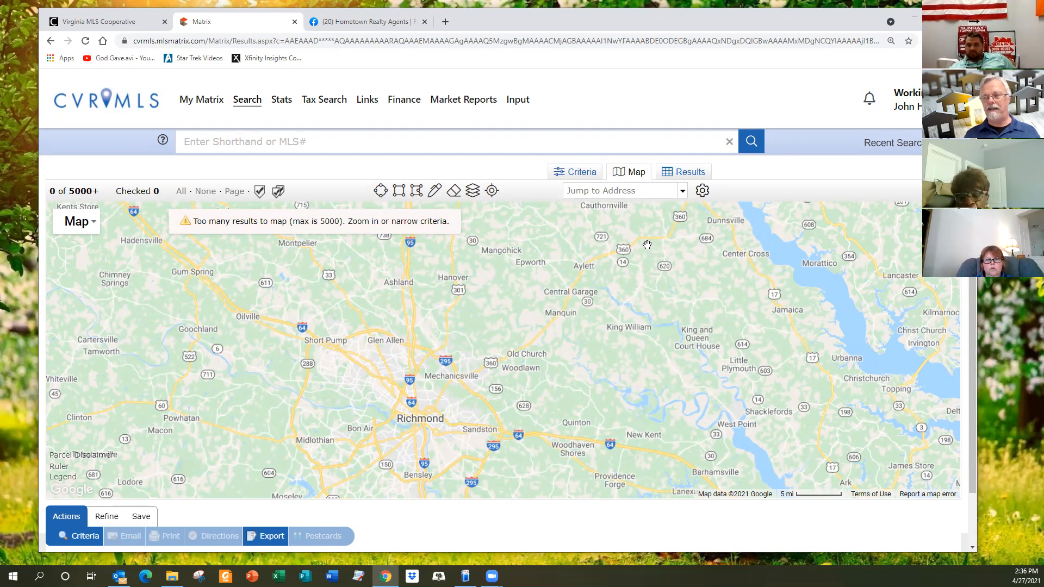
Draw a polygon search area around Brandermill, between the reservoir and Route 288
drag(370, 383, 450, 240)
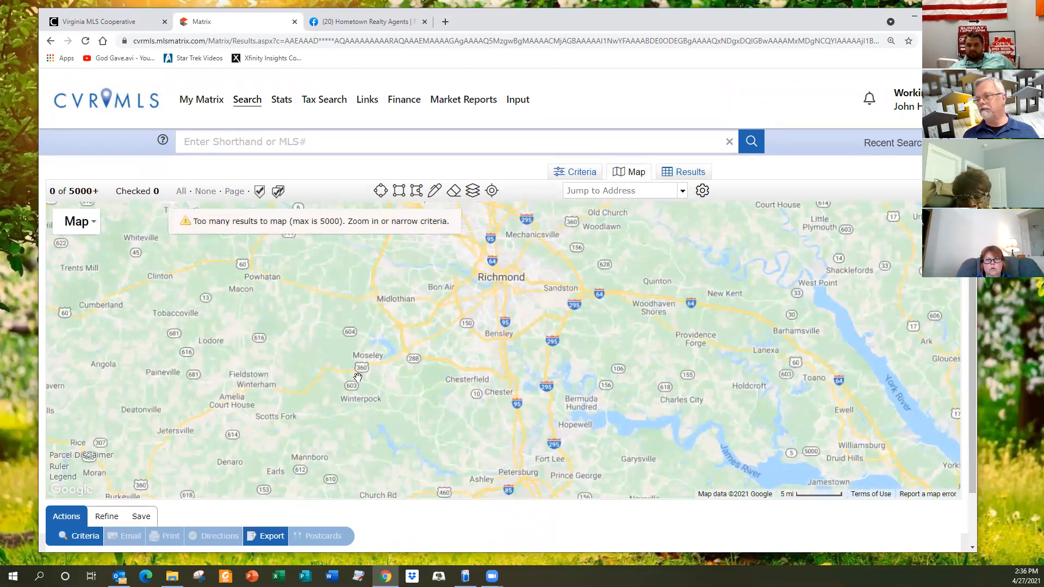
scroll(383, 339, up, 3)
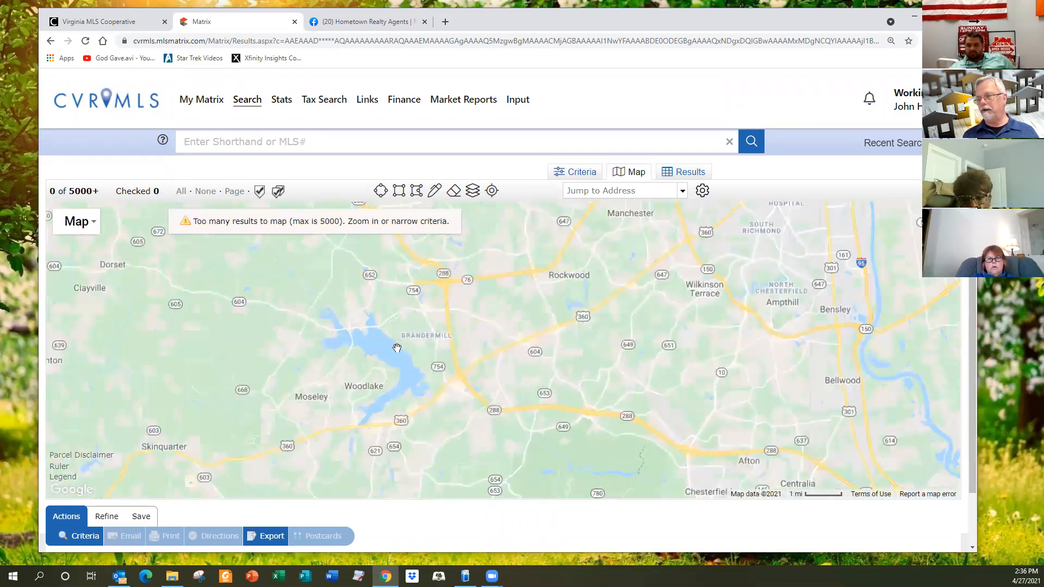
scroll(395, 348, up, 1)
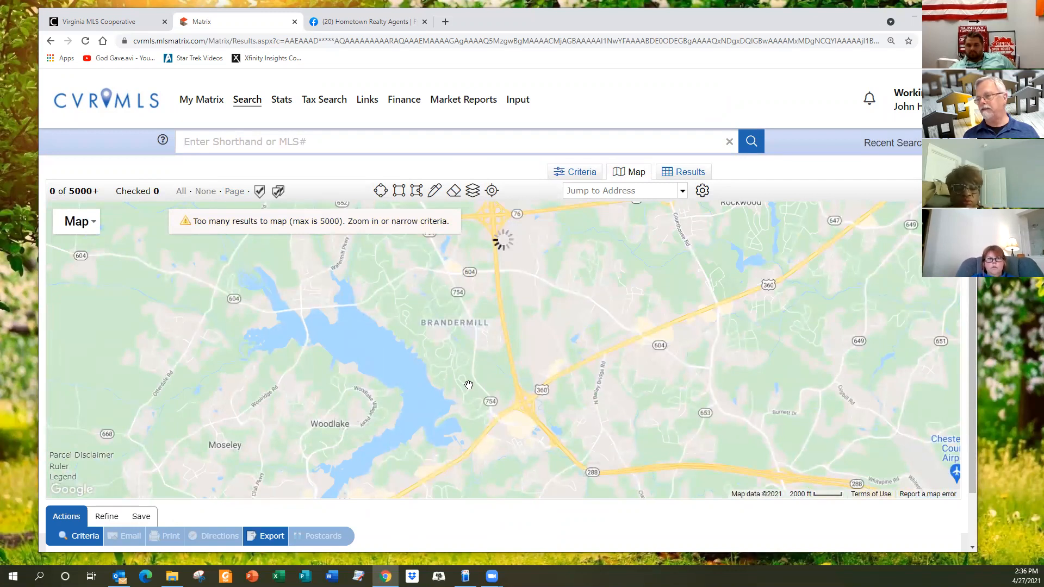
drag(514, 309, 587, 339)
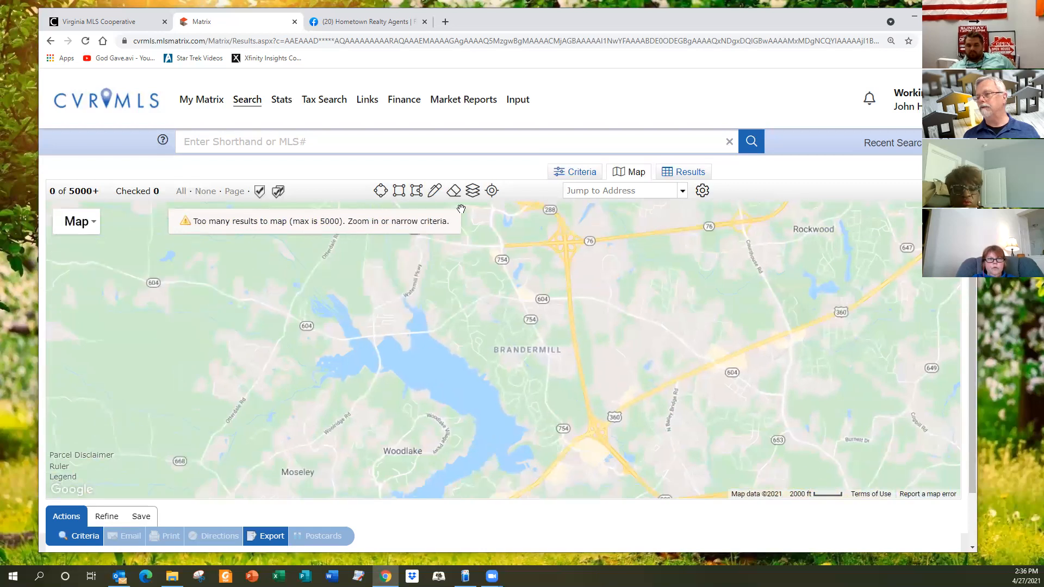
click(416, 191)
mouse_move(462, 250)
mouse_down()
mouse_move(429, 245)
mouse_move(416, 275)
mouse_move(416, 368)
mouse_move(465, 416)
mouse_move(514, 429)
mouse_move(552, 467)
mouse_move(575, 459)
mouse_move(577, 409)
mouse_move(539, 312)
mouse_move(506, 267)
mouse_up()
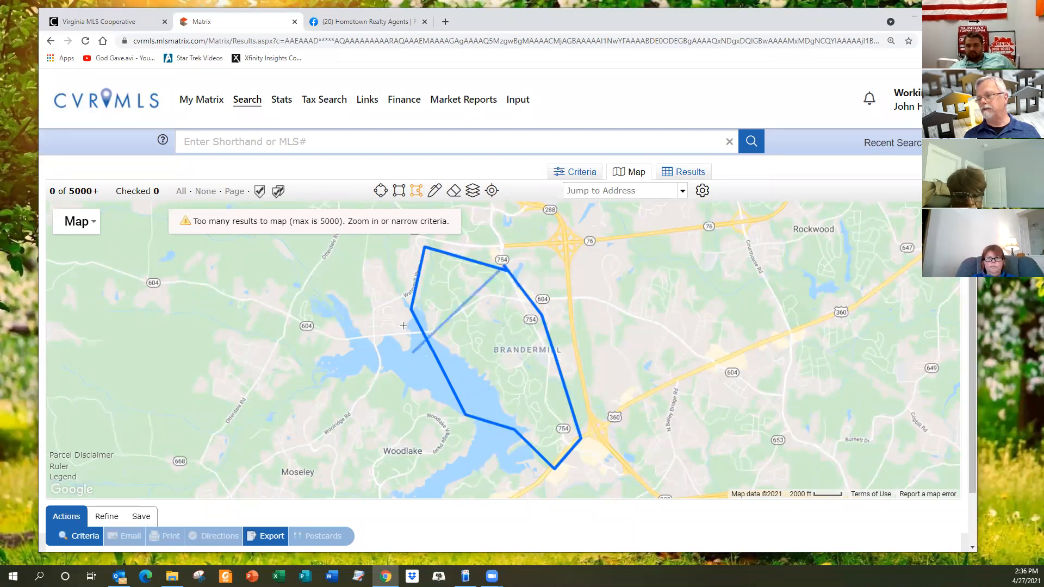
click(508, 274)
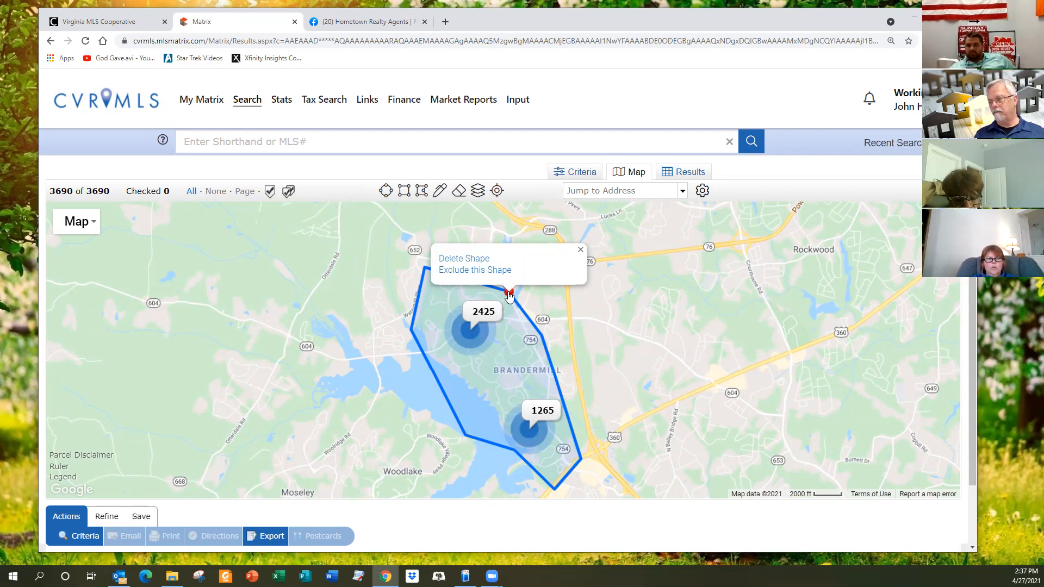
Delete the Brandermill polygon and draw a freehand search area around Wyndham, reaching south to I-295
click(466, 260)
drag(482, 235, 469, 402)
drag(486, 357, 504, 531)
drag(462, 285, 449, 543)
drag(466, 337, 490, 522)
drag(495, 363, 499, 490)
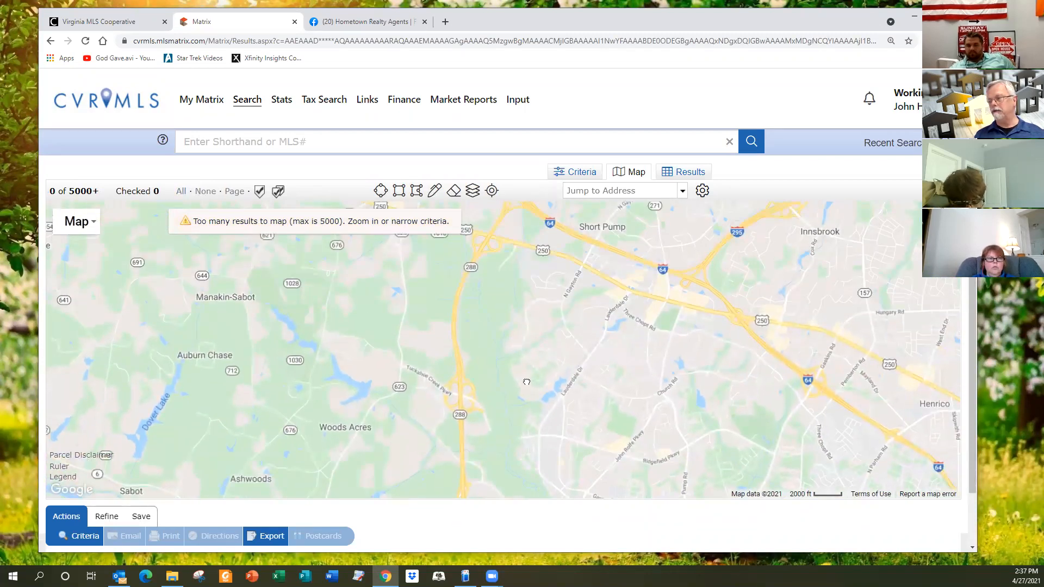
drag(500, 326, 458, 408)
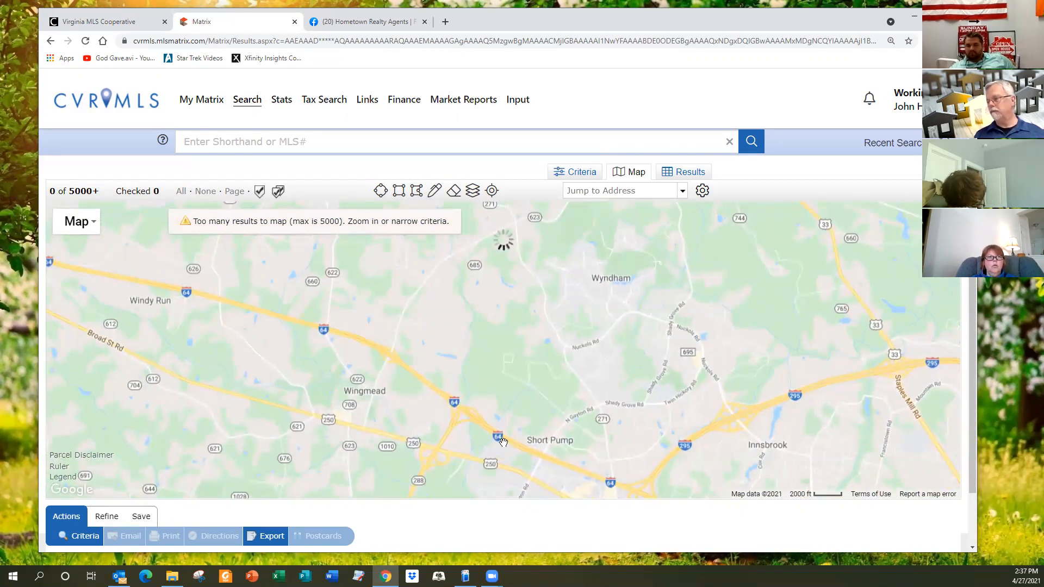
drag(585, 275, 457, 314)
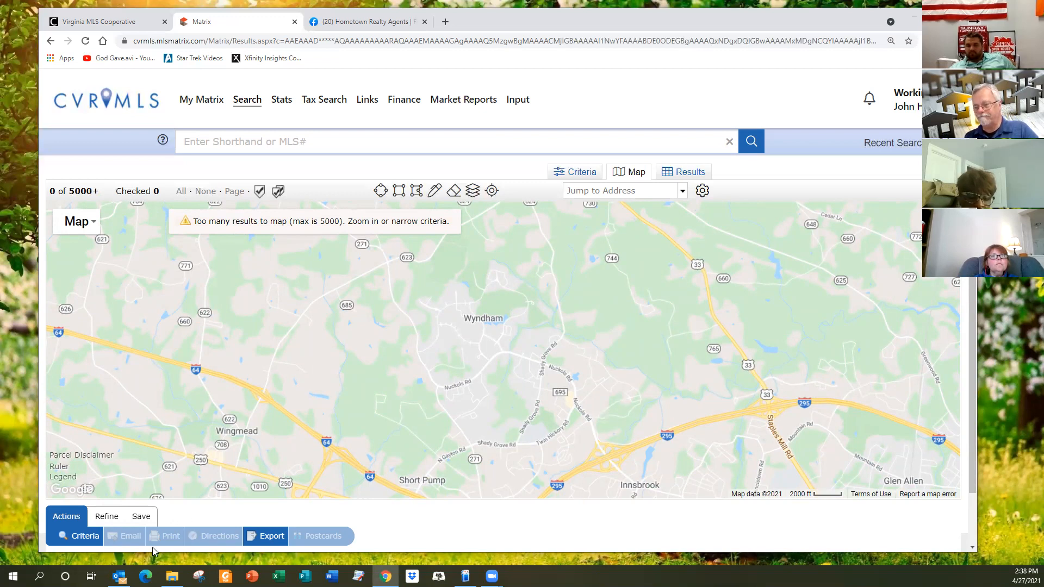
click(435, 191)
mouse_move(556, 261)
mouse_down()
mouse_move(478, 260)
mouse_move(427, 275)
mouse_move(410, 328)
mouse_move(414, 368)
mouse_move(475, 484)
mouse_move(562, 457)
mouse_move(606, 415)
mouse_move(564, 310)
mouse_move(572, 283)
mouse_move(554, 225)
mouse_up()
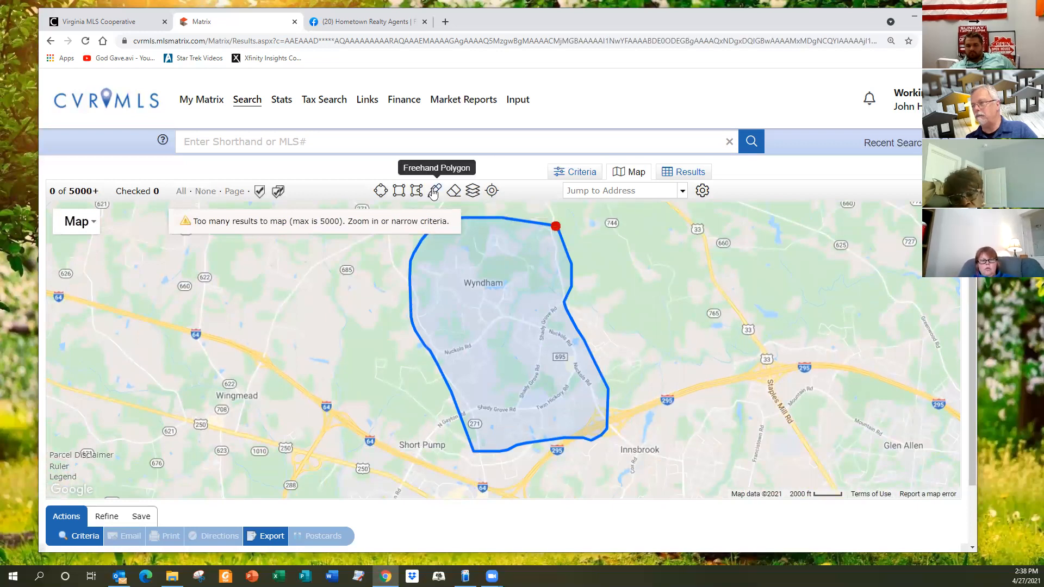
Add a smaller freehand area overlapping the eastern edge of the Wyndham shape, and return to the search criteria
mouse_move(617, 330)
mouse_down()
mouse_move(598, 315)
mouse_move(565, 342)
mouse_move(589, 384)
mouse_move(641, 385)
mouse_up()
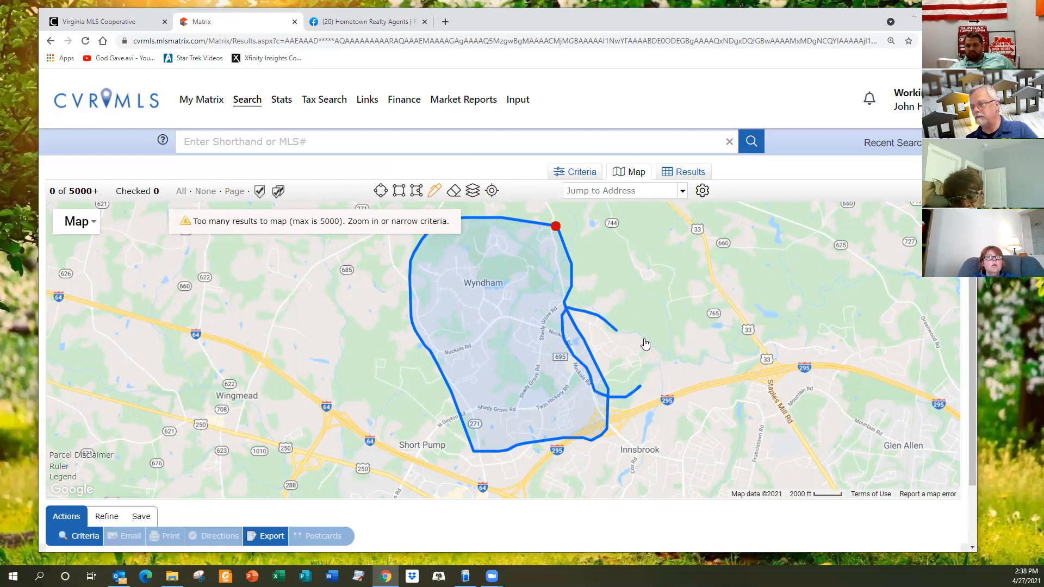
click(615, 331)
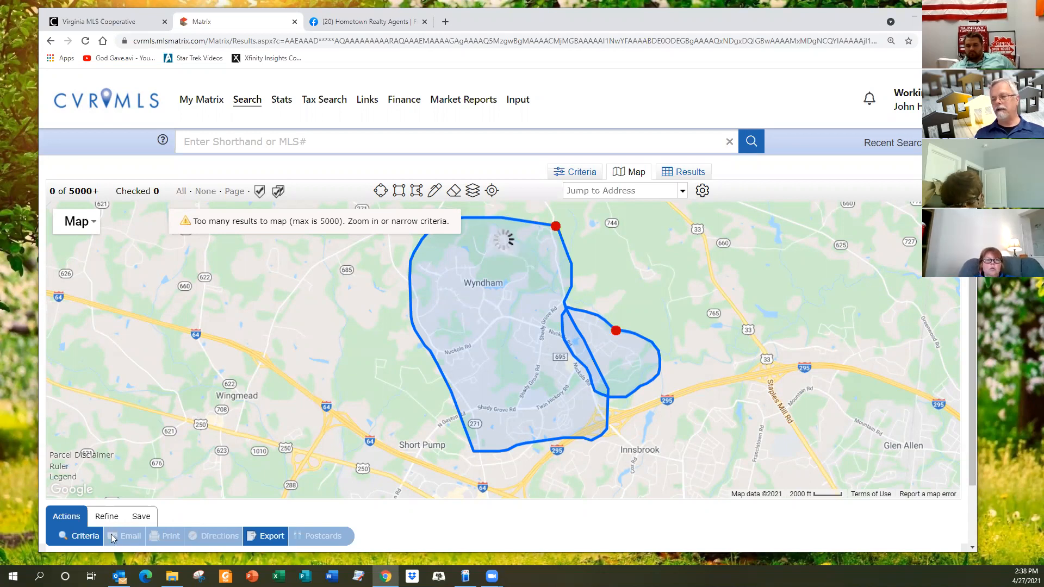
click(85, 537)
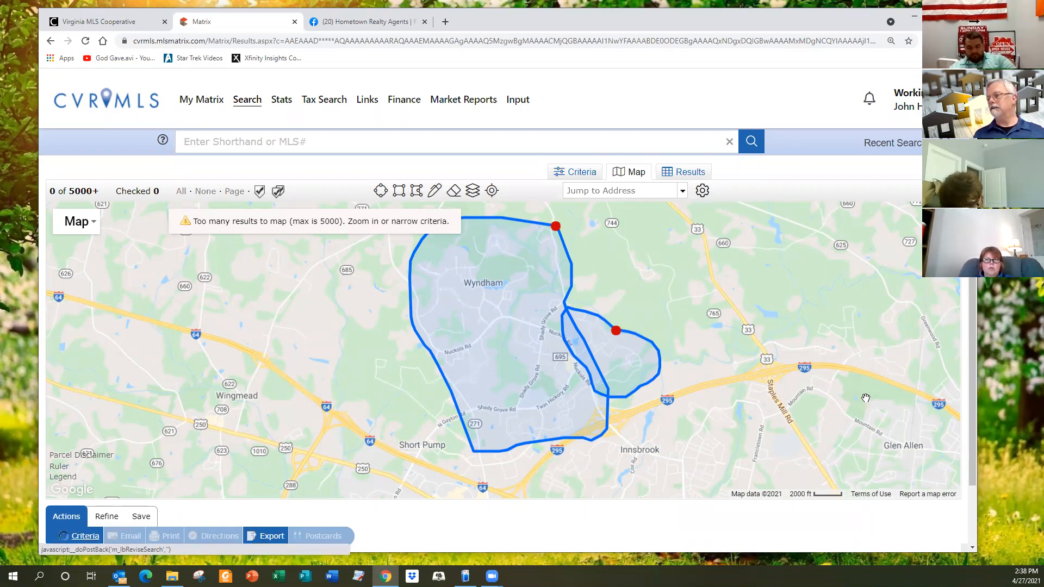
Try County Alleghany for the mapped search, look through the Property Land Use Category options, and show the map again
click(620, 321)
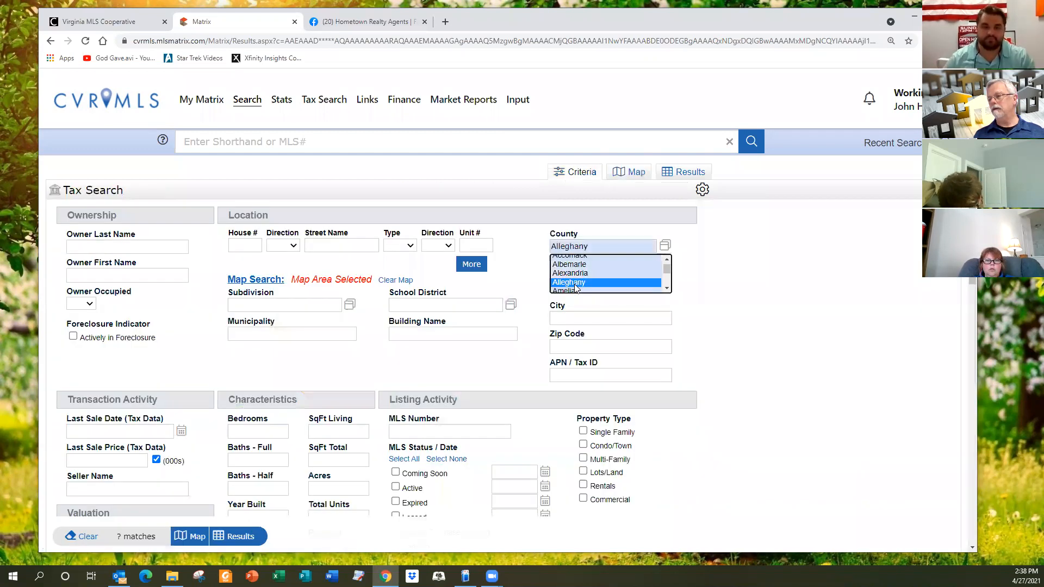
click(739, 311)
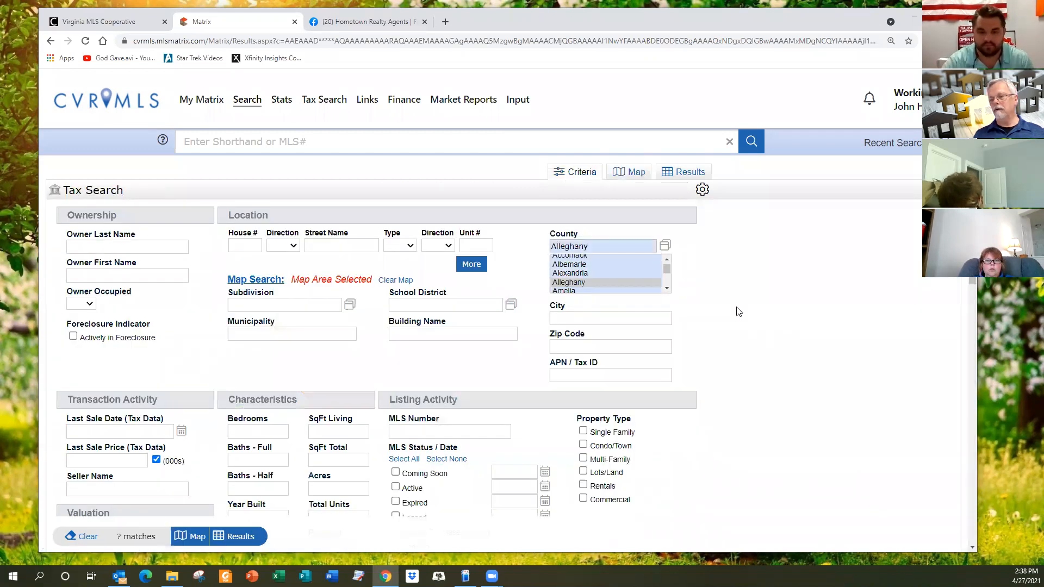
scroll(738, 311, down, 3)
scroll(738, 312, down, 1)
scroll(739, 311, up, 2)
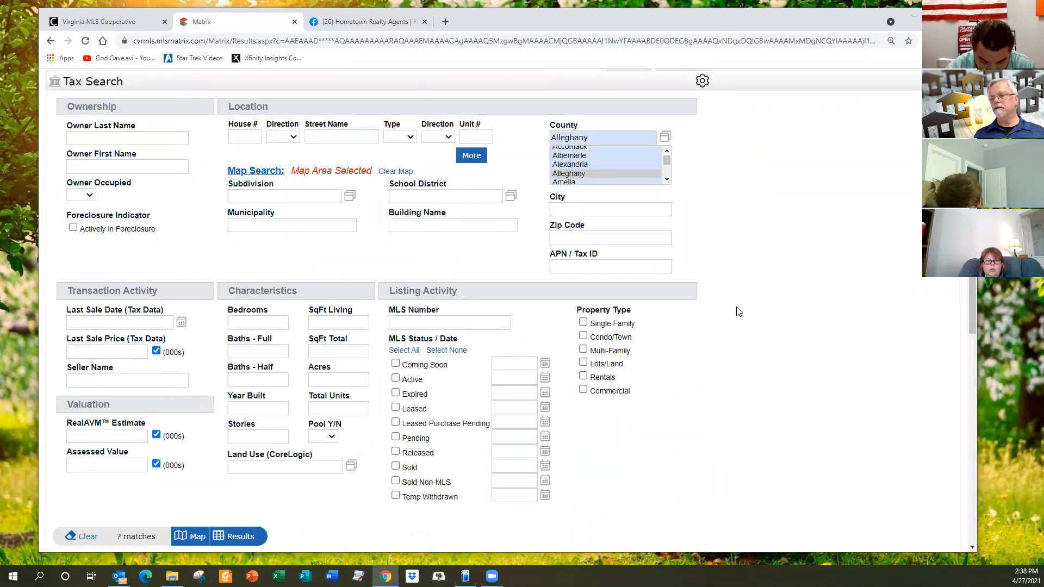
scroll(739, 312, down, 7)
scroll(738, 311, down, 1)
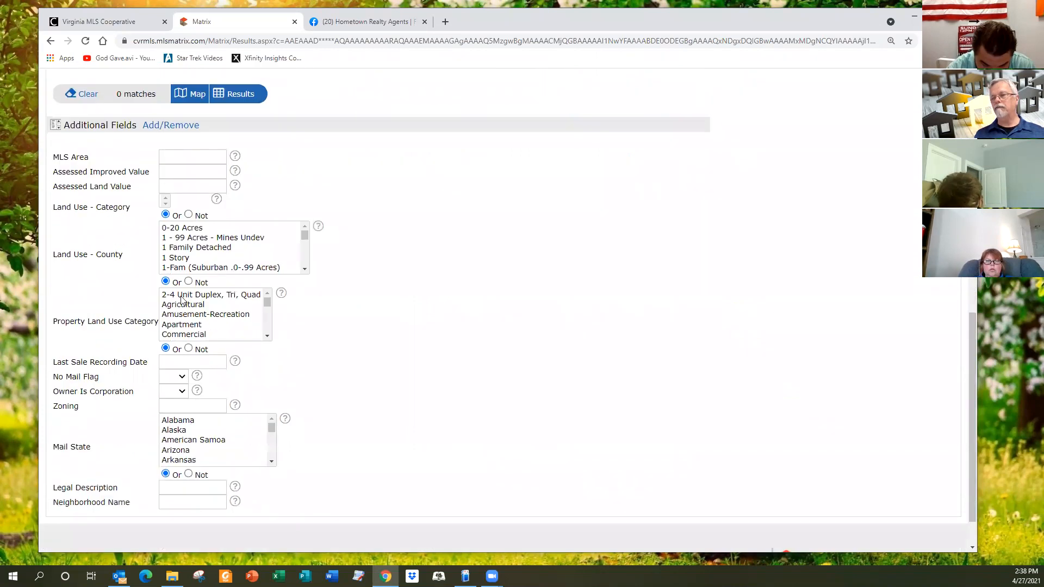
click(268, 325)
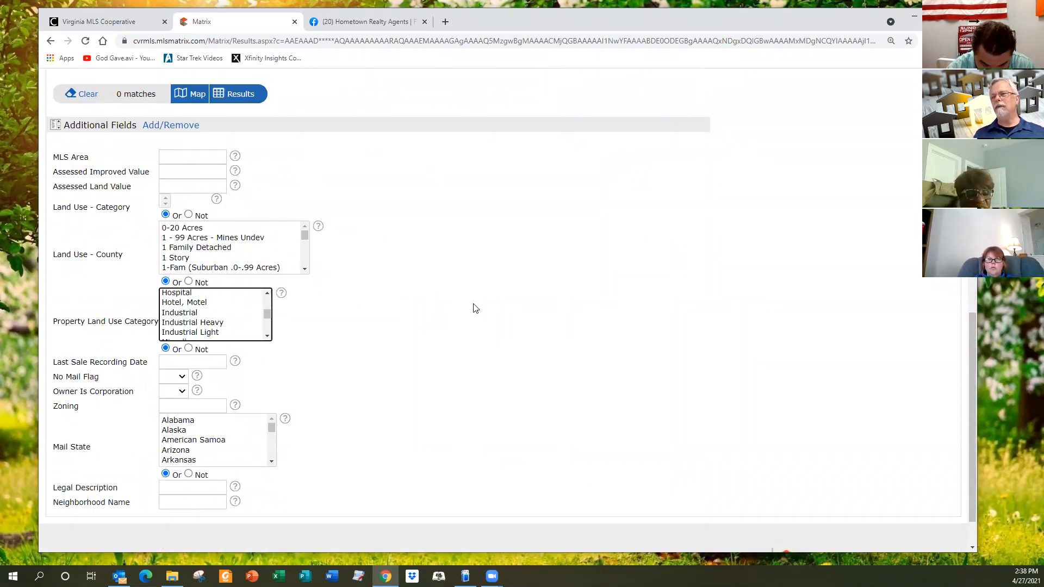
scroll(474, 310, up, 4)
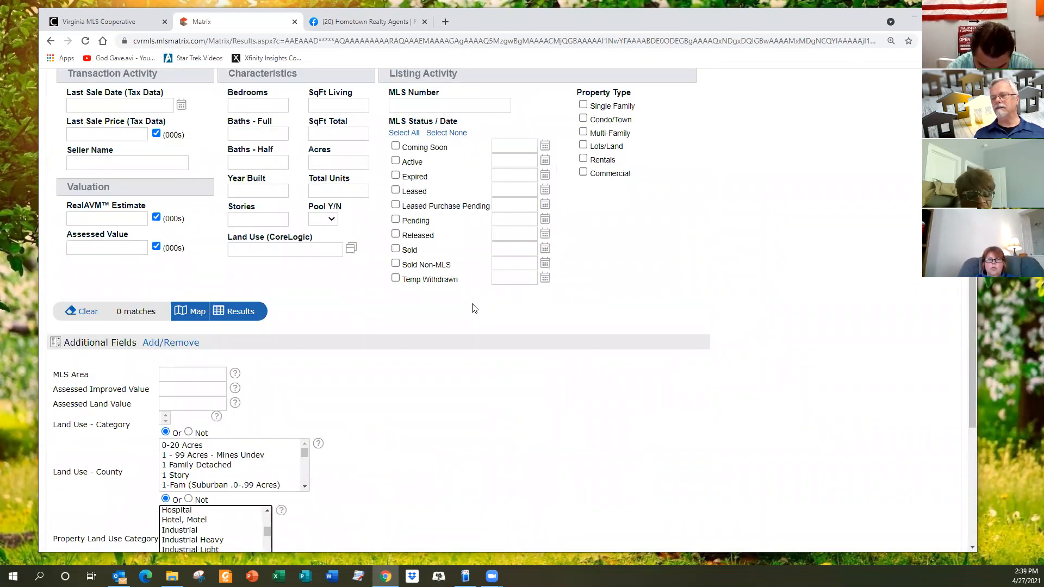
scroll(238, 340, up, 1)
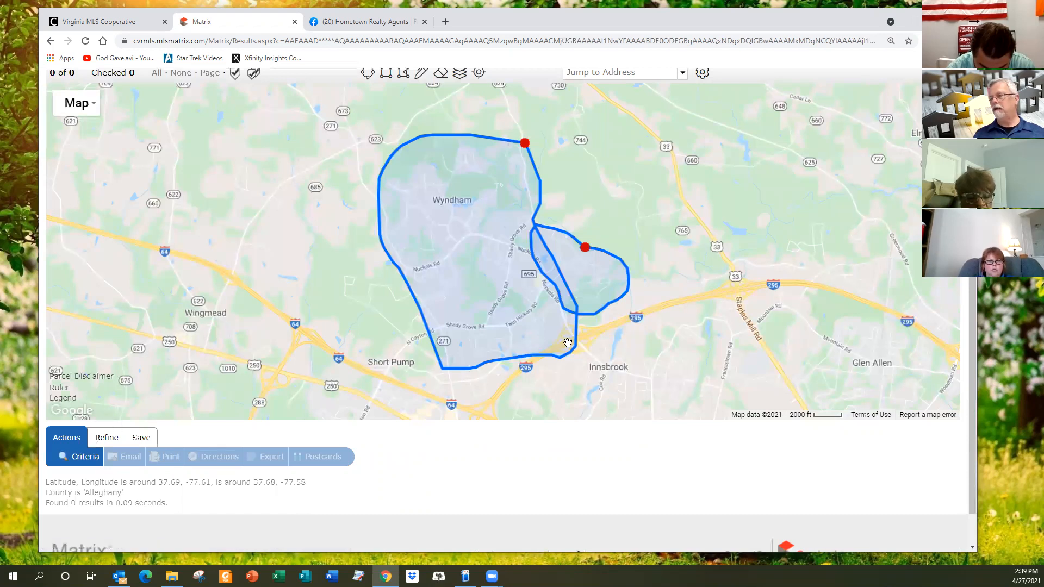
Delete the smaller shape beside Wyndham, then reopen the criteria and clear the County selection
click(585, 248)
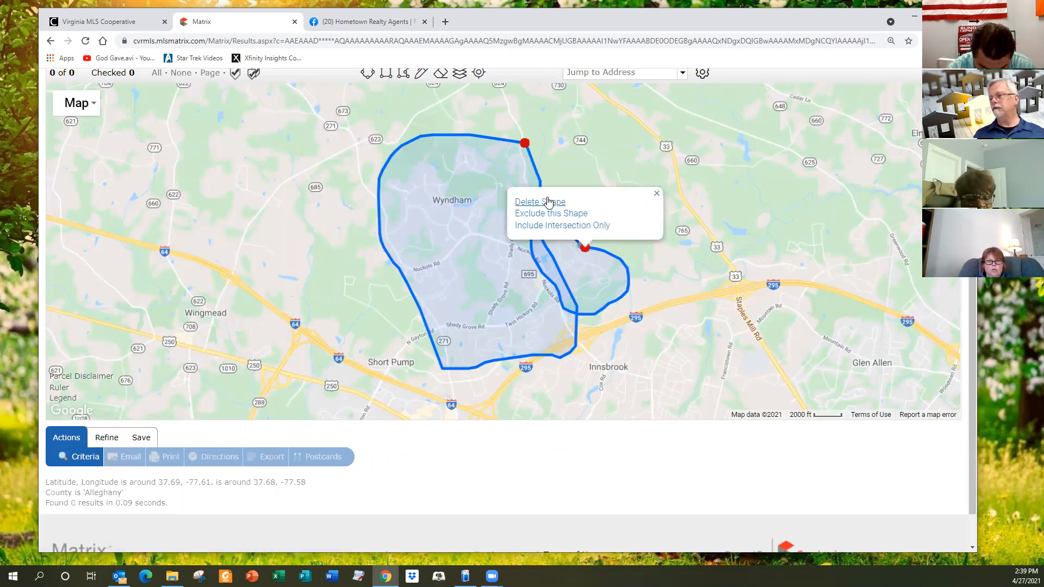
click(547, 201)
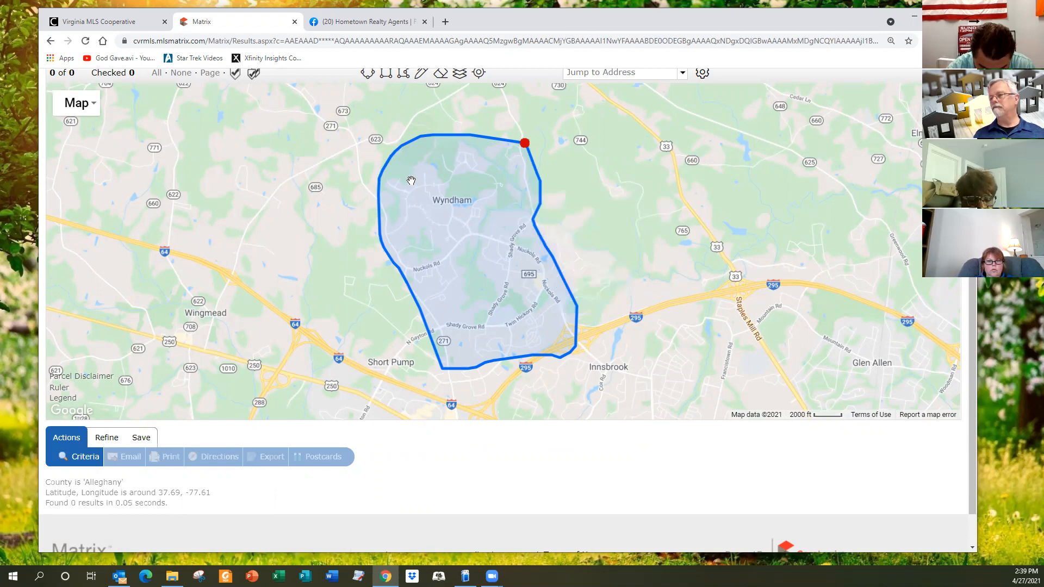
click(85, 458)
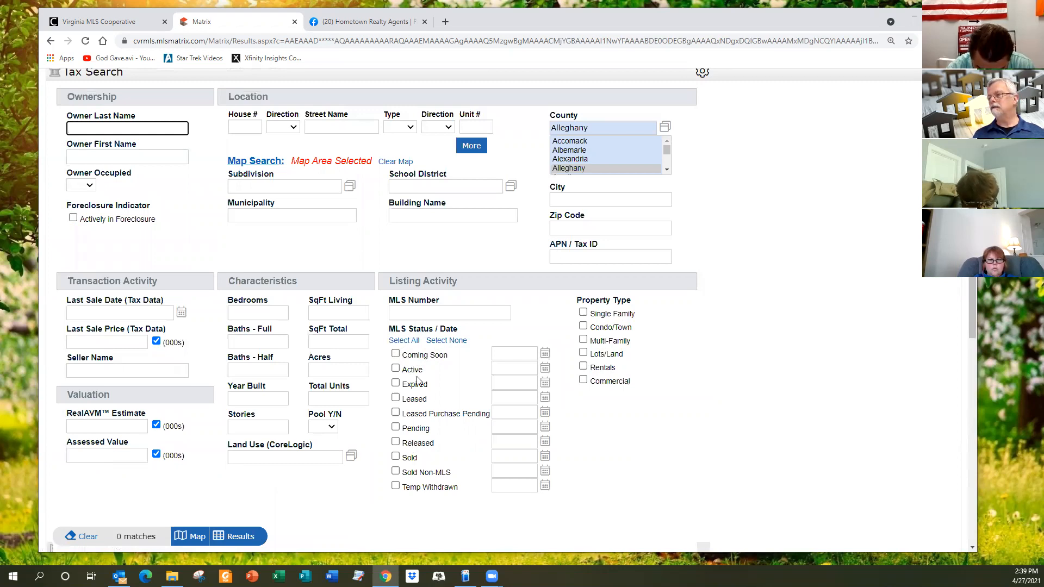
click(598, 124)
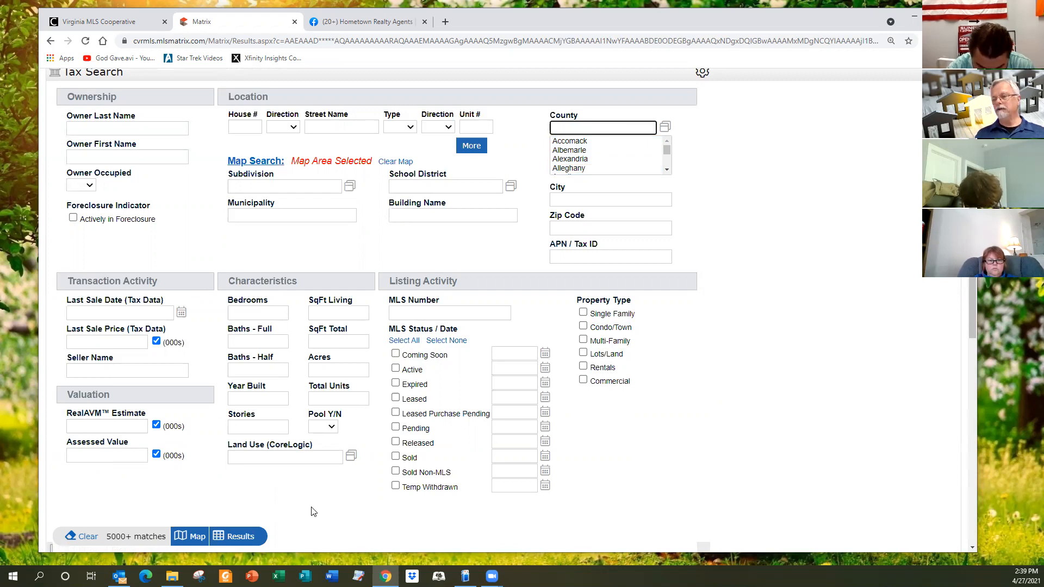
Restrict the mapped tax search to Single Family Residence in the Property Land Use Category
scroll(314, 508, down, 3)
scroll(315, 507, down, 2)
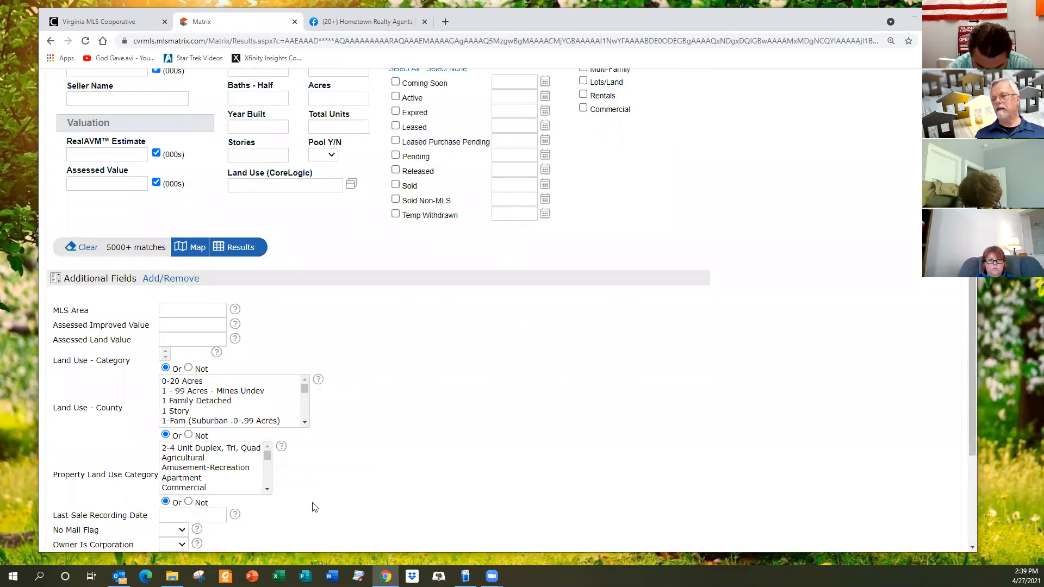
scroll(199, 368, down, 2)
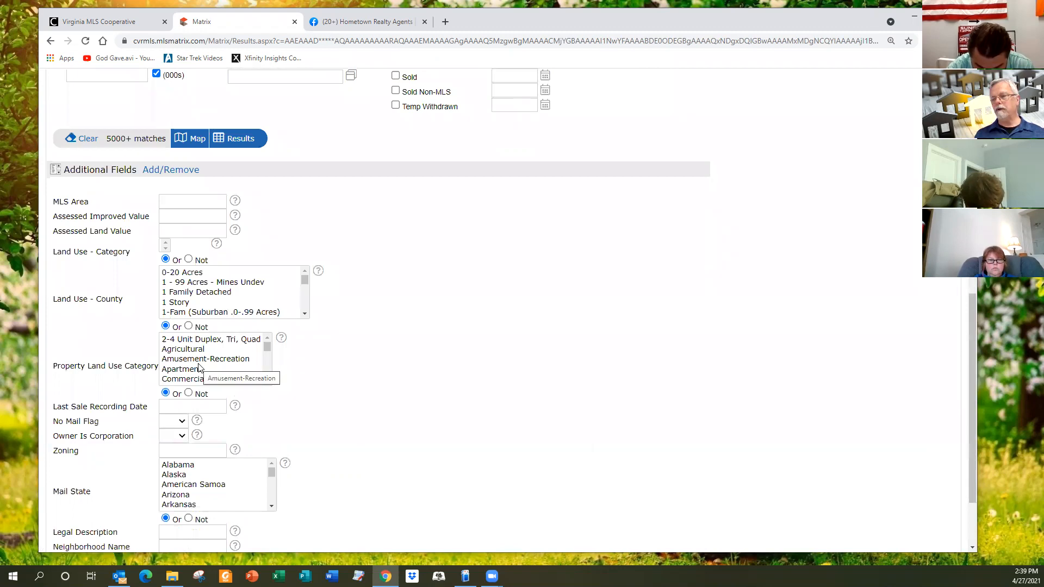
scroll(199, 368, down, 2)
scroll(199, 367, down, 2)
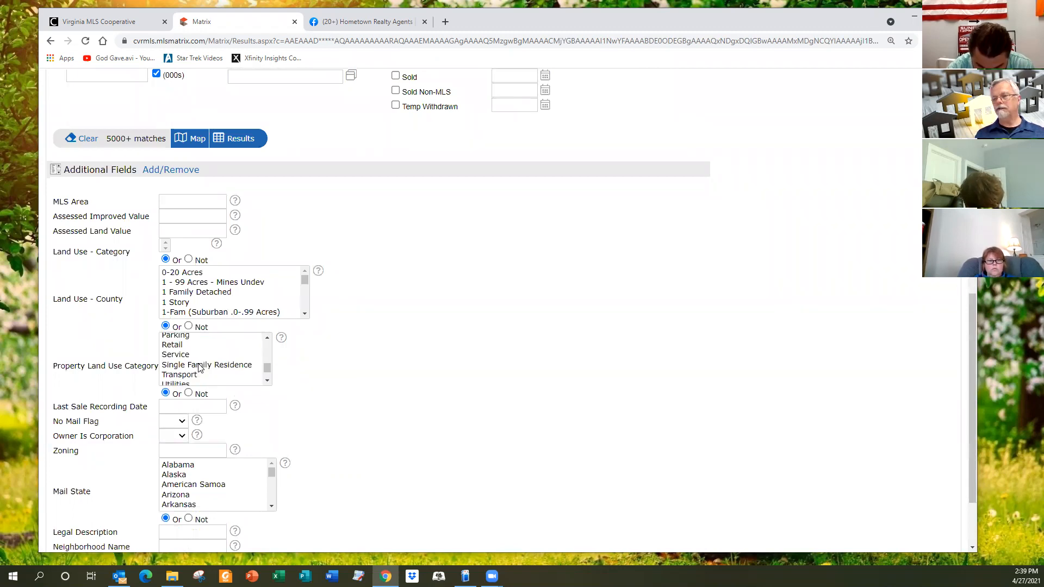
click(206, 364)
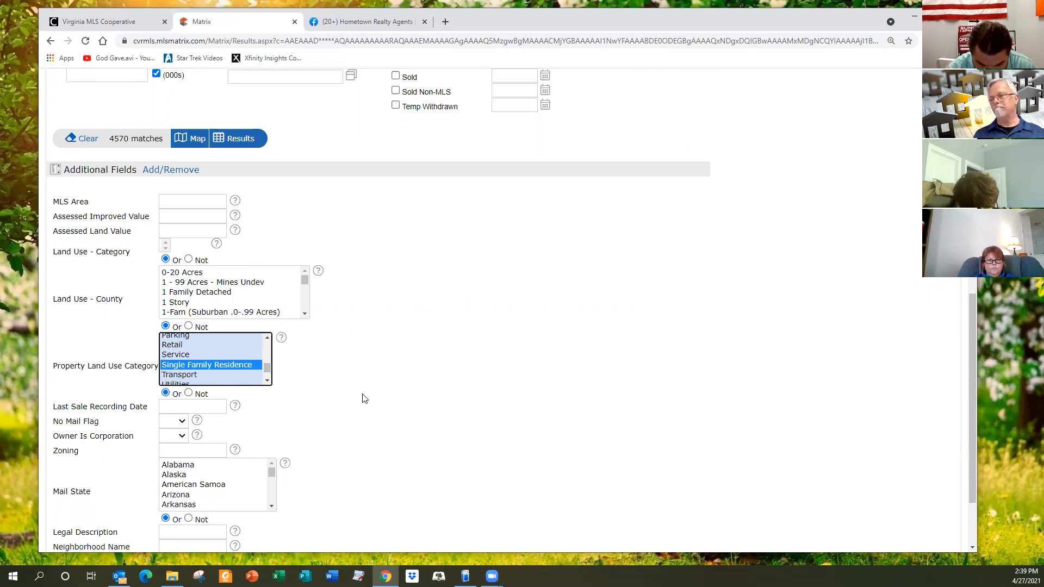
Set the Assessed Improved Value criterion to 650000+
scroll(362, 399, up, 4)
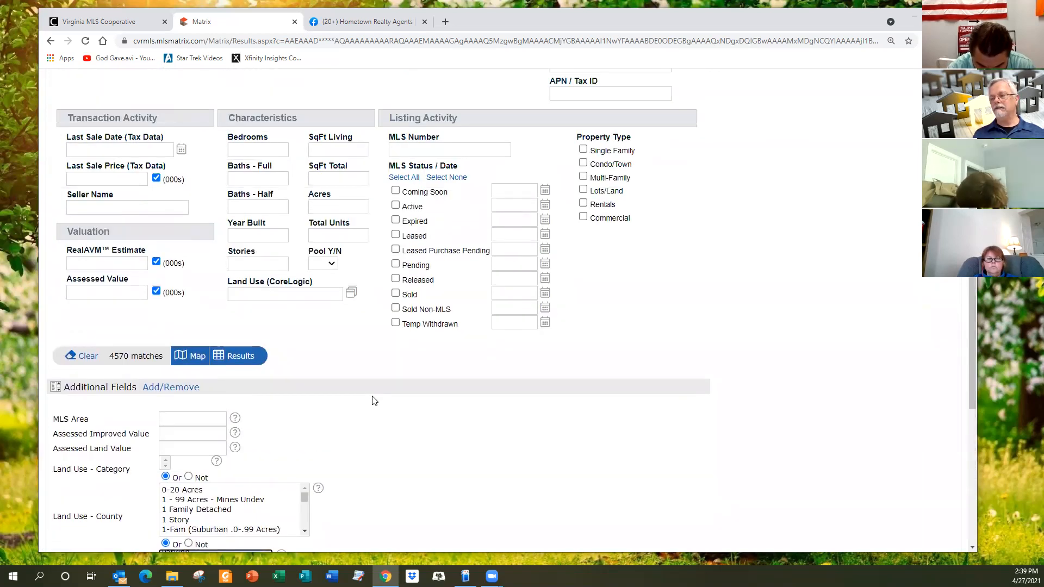
click(198, 433)
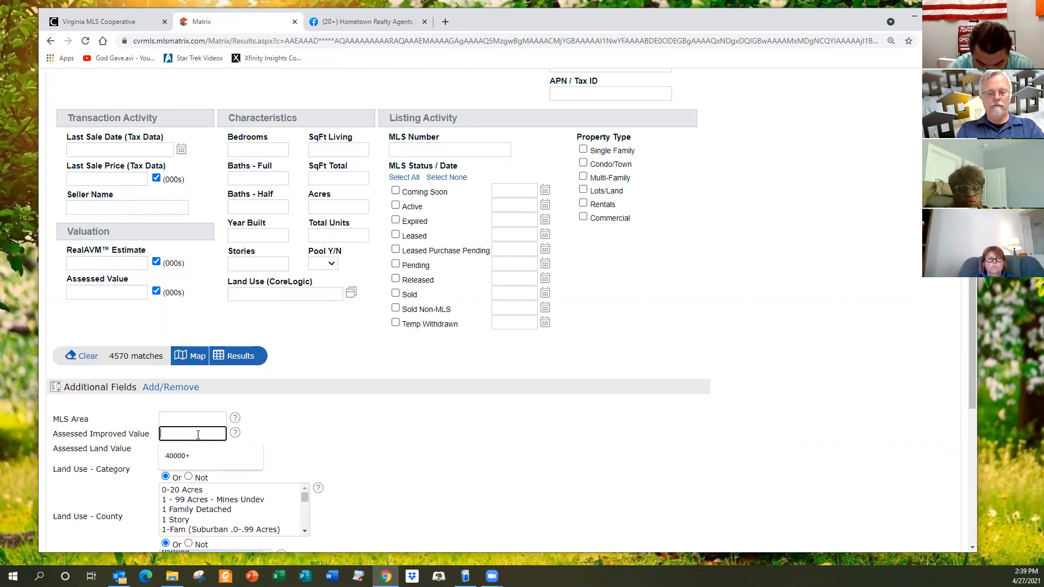
text(65)
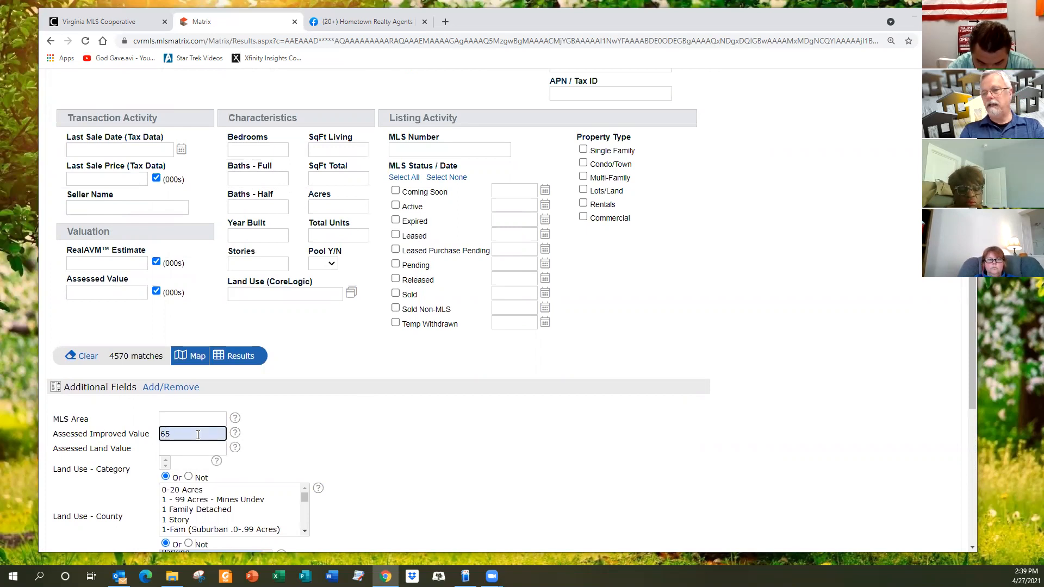
text(0000+)
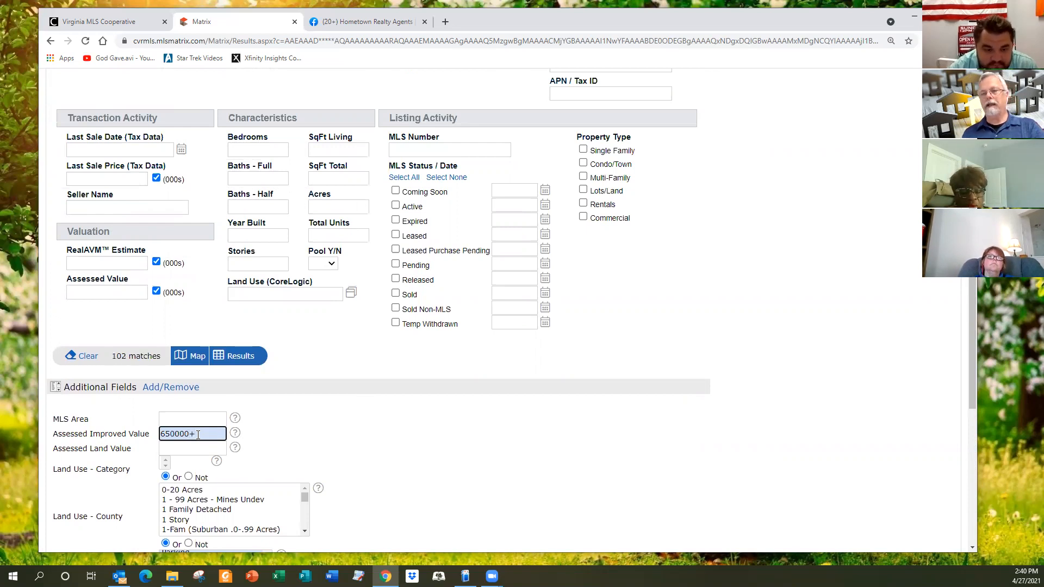
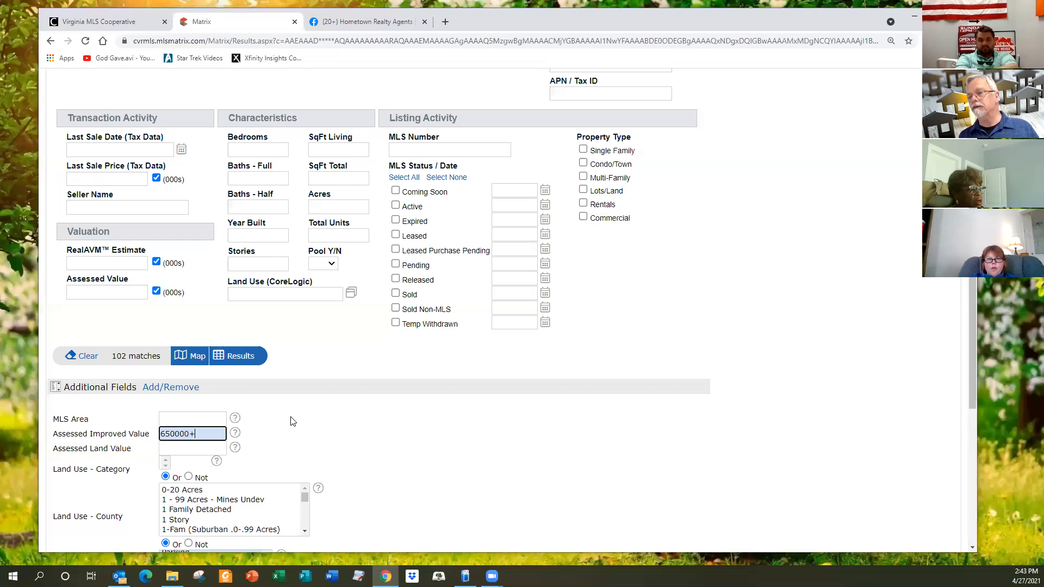
Clear all tax search criteria together with the selected map area
scroll(311, 438, up, 4)
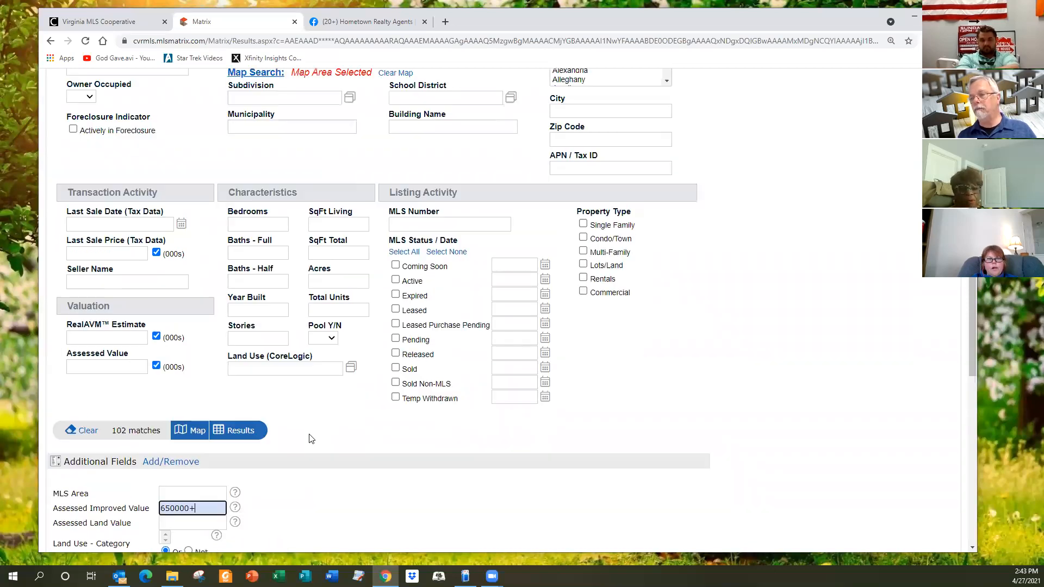
scroll(312, 438, down, 4)
scroll(310, 437, up, 5)
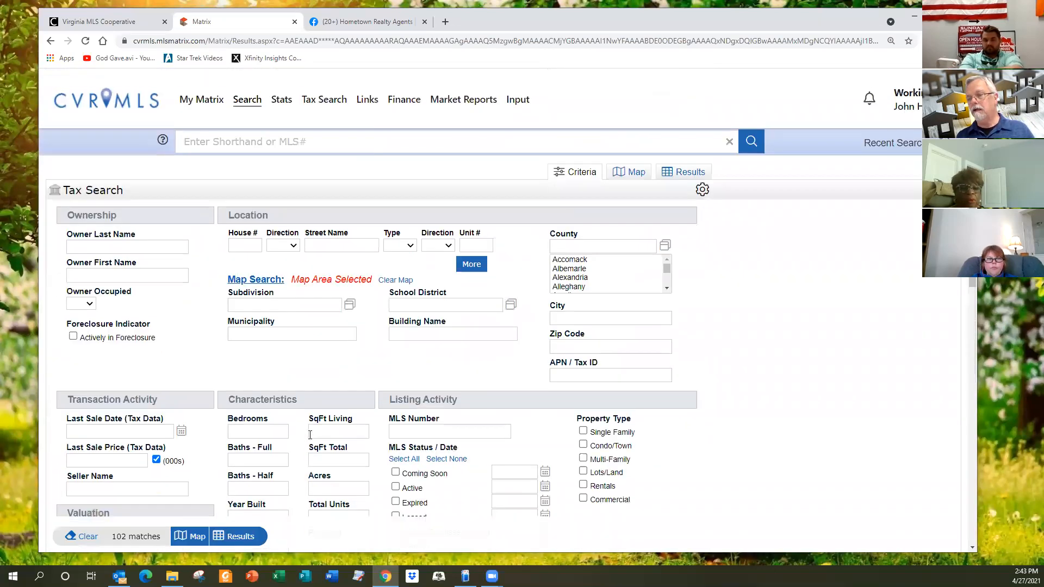
click(87, 537)
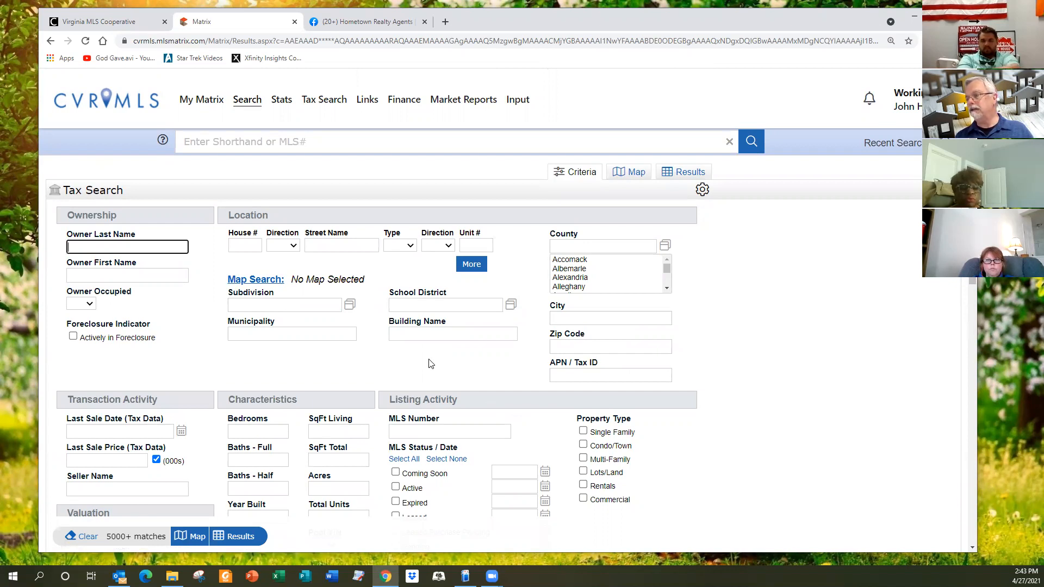
click(568, 250)
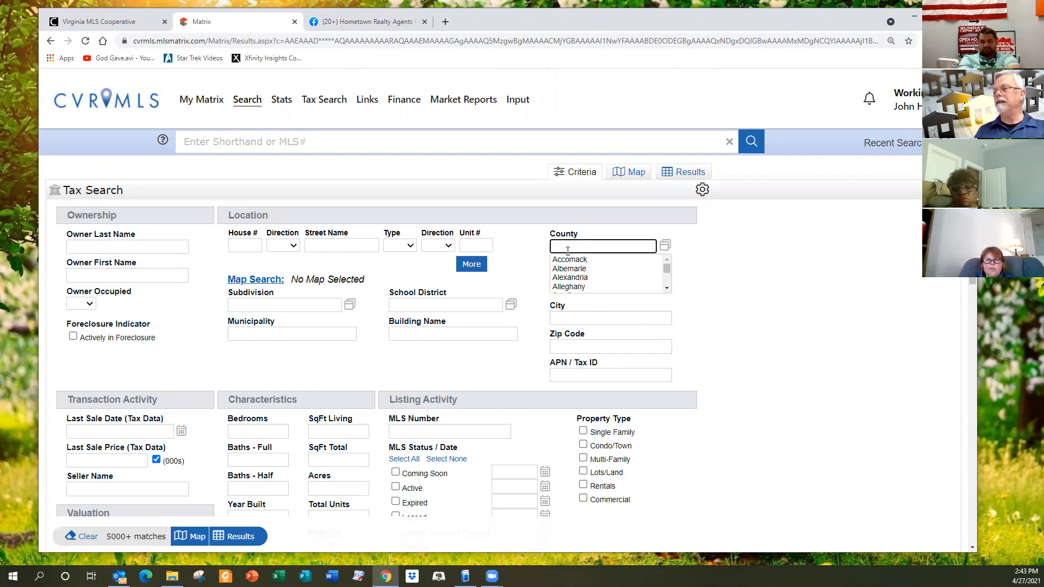
triple_click(741, 331)
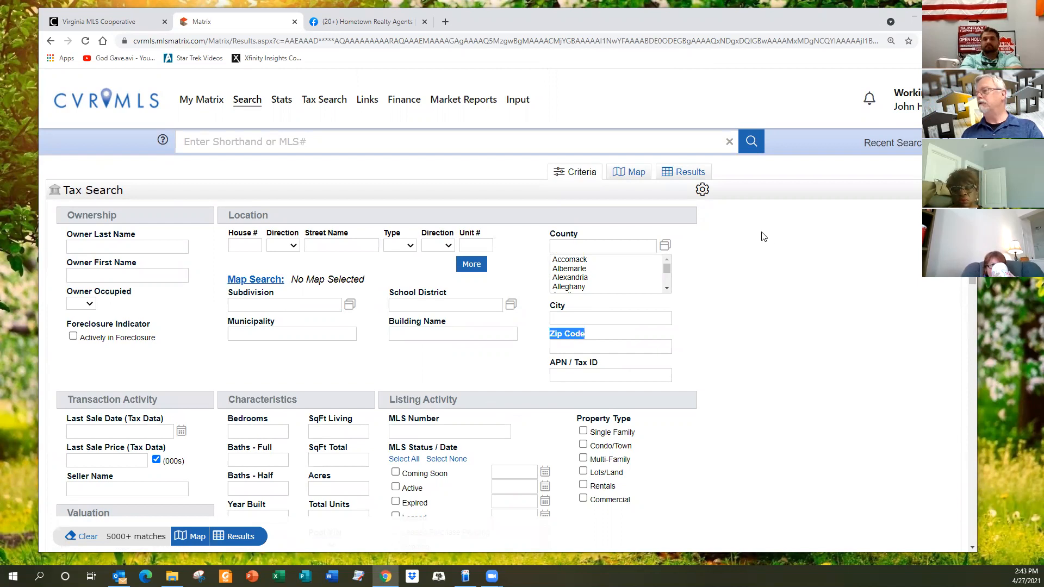
Show the map and draw a freehand search area around Mechanicsville, from Atlee Manor in the north to just above Highland Springs
click(634, 173)
drag(546, 351, 379, 265)
drag(696, 312, 497, 240)
drag(745, 368, 496, 237)
drag(507, 379, 759, 373)
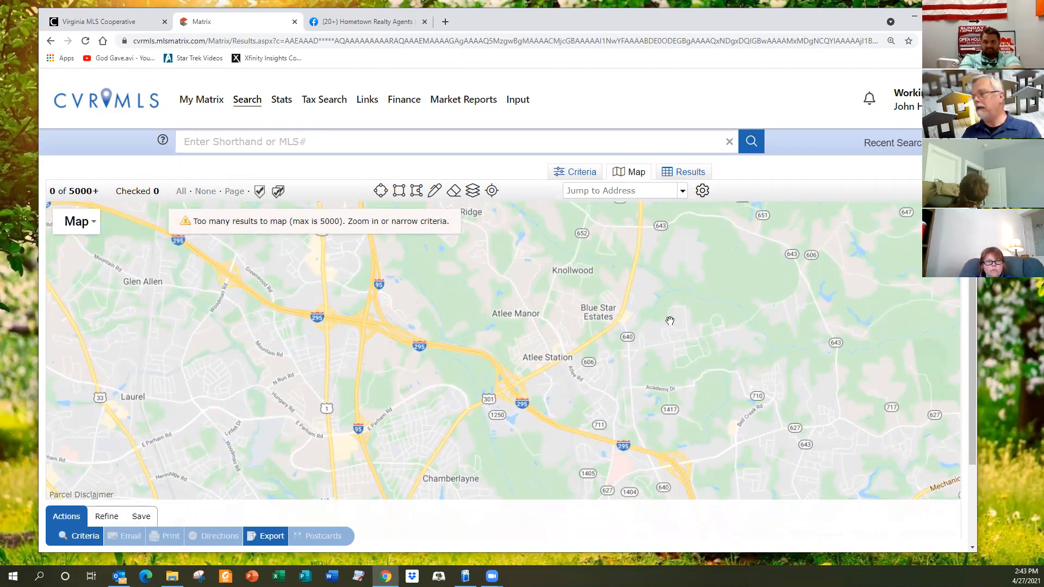
drag(667, 342, 497, 294)
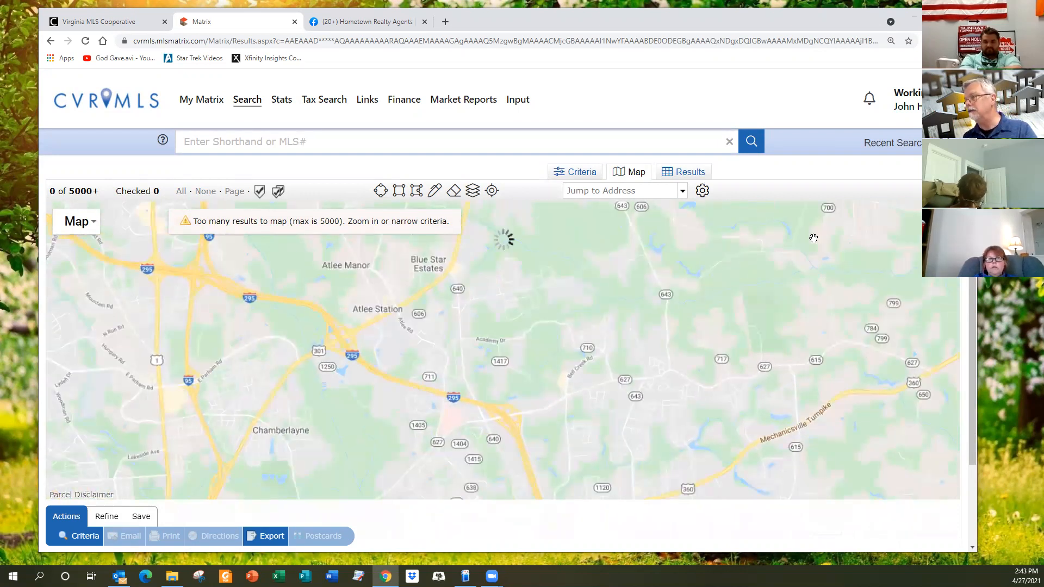
scroll(503, 370, up, 1)
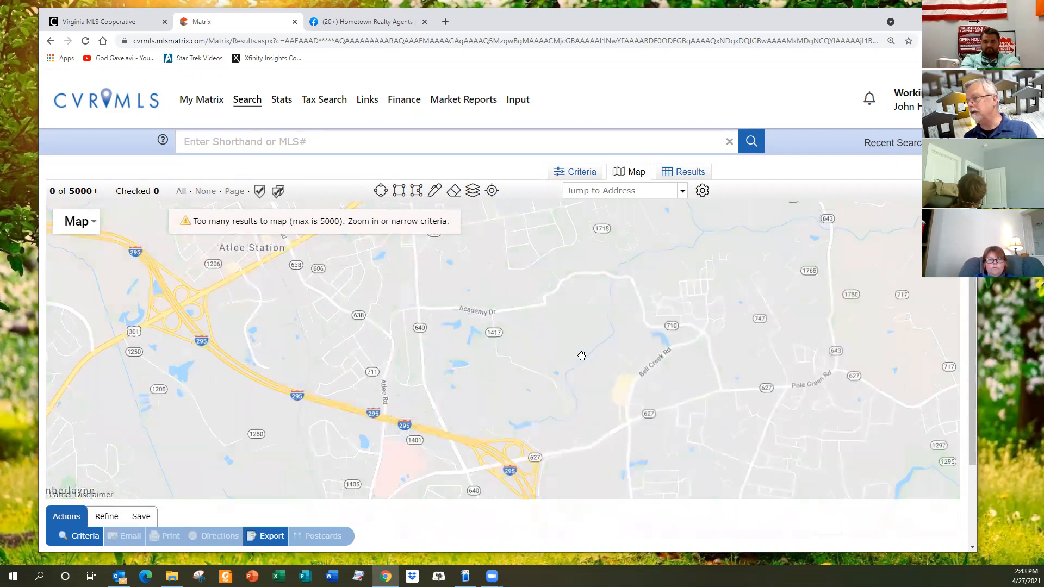
drag(503, 332, 346, 289)
drag(684, 351, 556, 245)
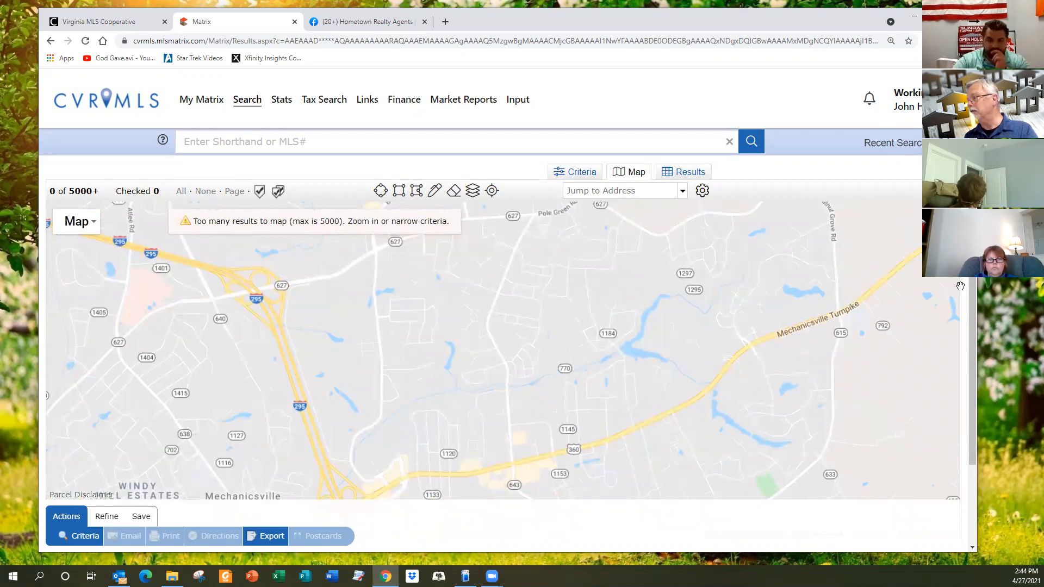
scroll(511, 354, down, 1)
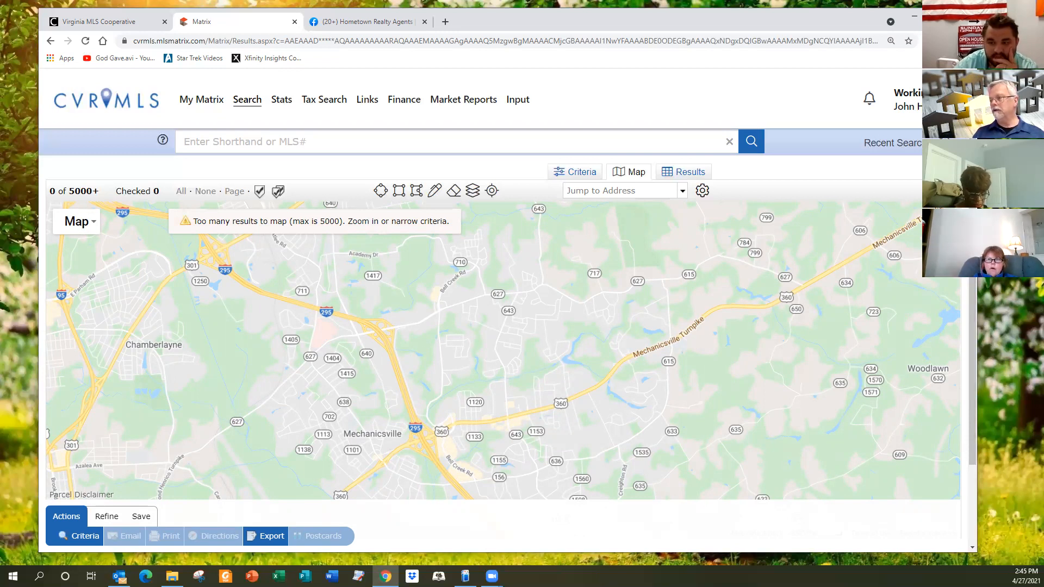
scroll(501, 370, down, 2)
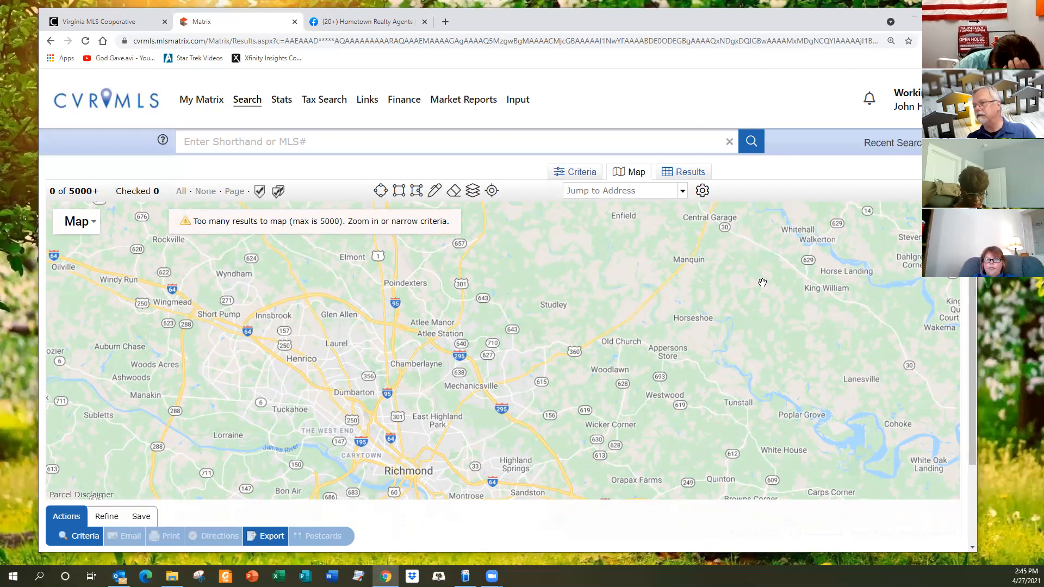
click(437, 192)
mouse_move(552, 328)
mouse_down()
mouse_move(527, 315)
mouse_move(411, 316)
mouse_move(406, 346)
mouse_move(459, 438)
mouse_move(548, 455)
mouse_move(571, 351)
mouse_move(552, 327)
mouse_up()
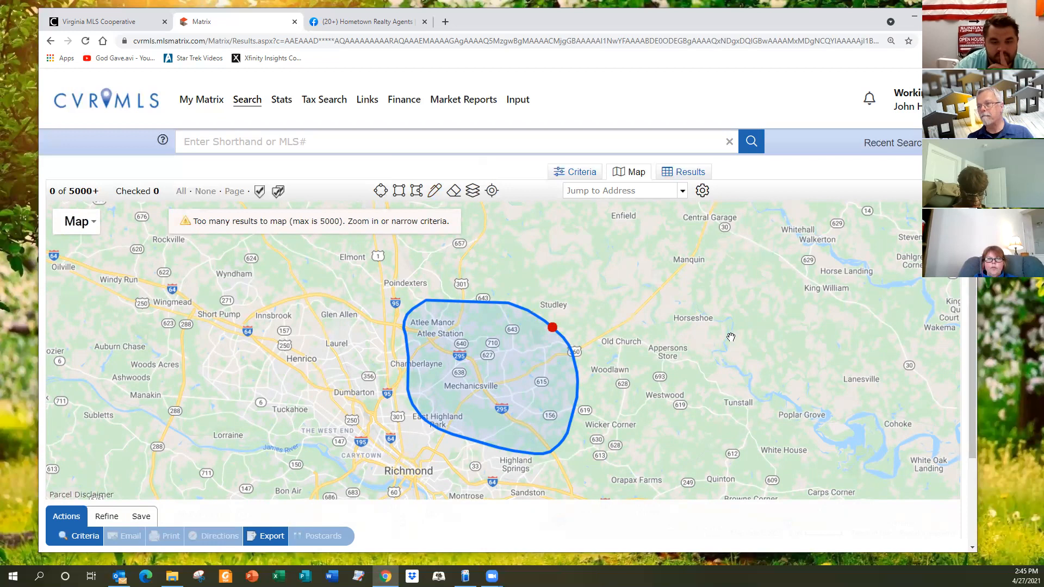
Return to the search criteria and limit the mapped area to Single Family properties with 5 bedrooms and 1 story
click(327, 100)
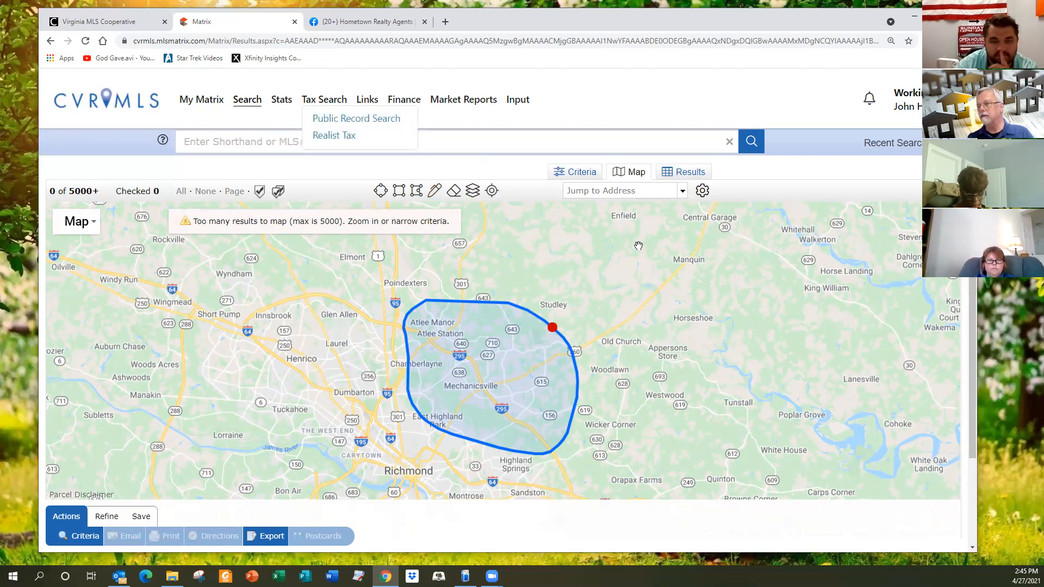
scroll(609, 334, down, 1)
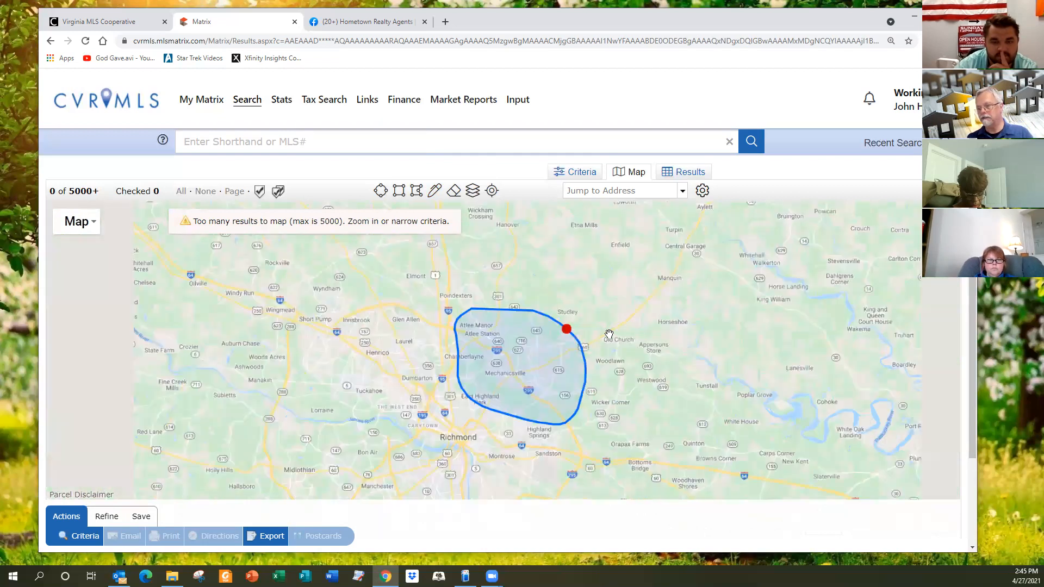
scroll(608, 333, up, 1)
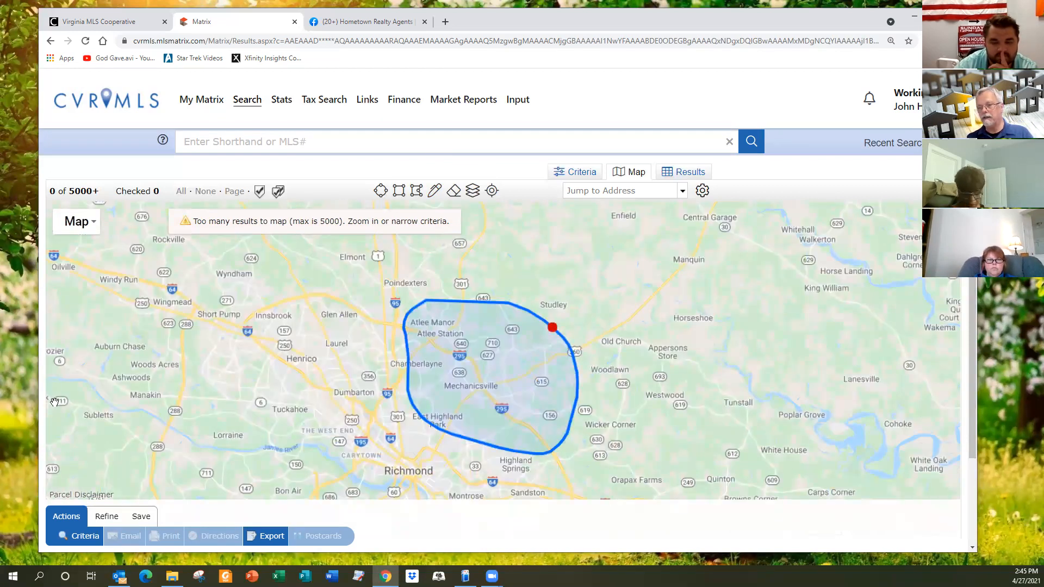
scroll(65, 395, down, 1)
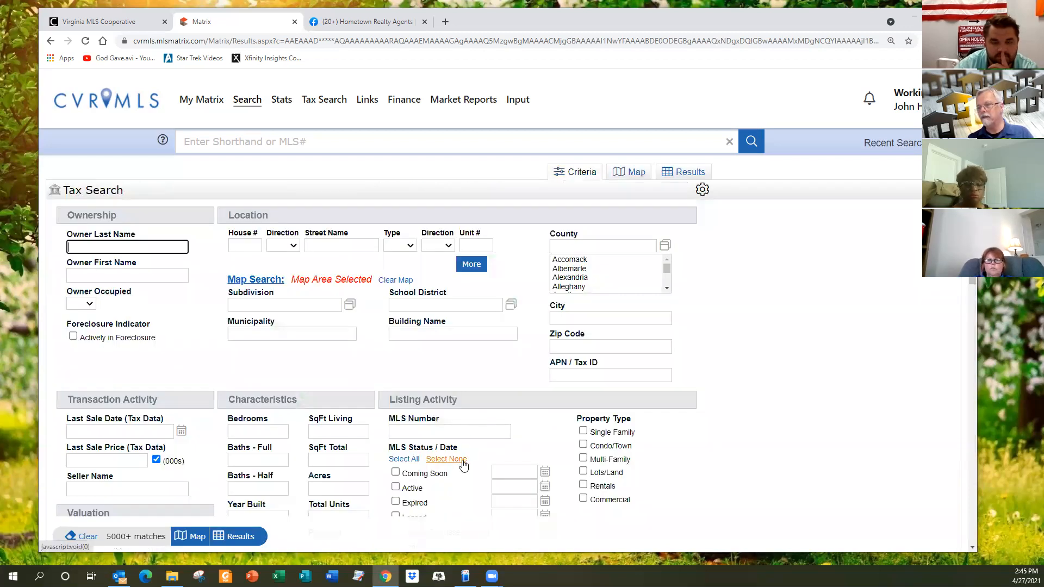
click(240, 430)
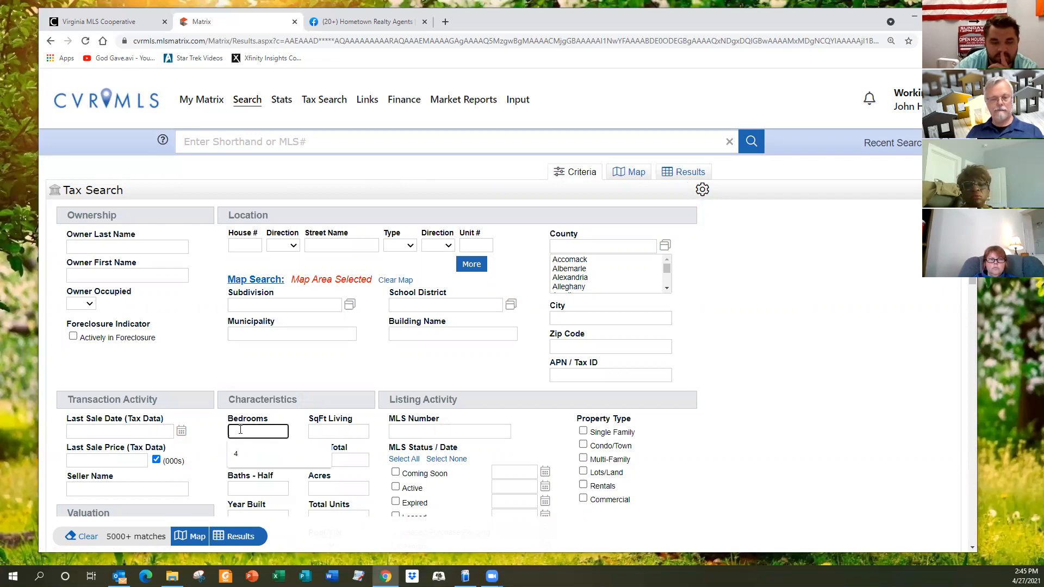
text(5)
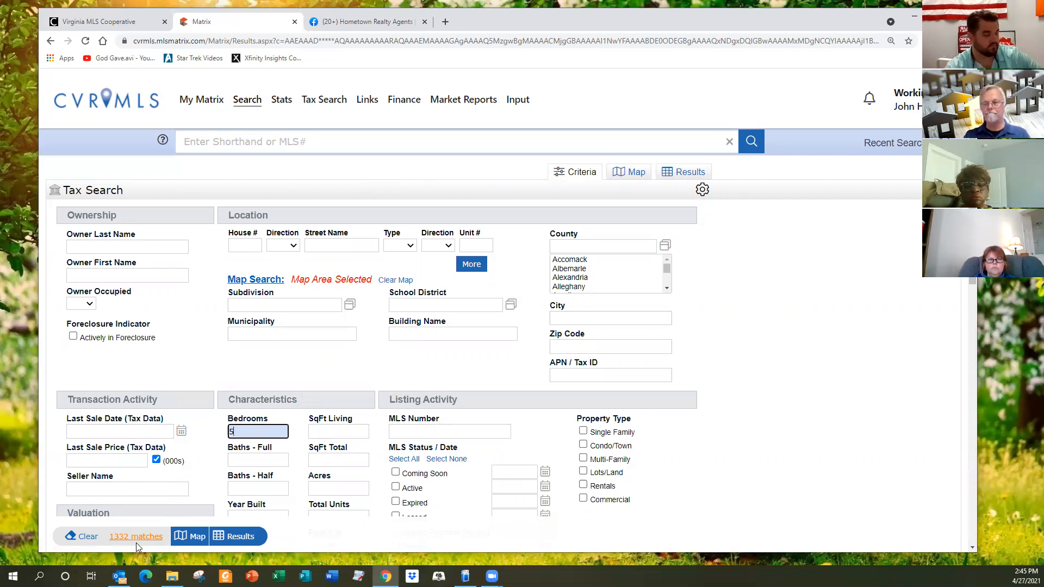
click(582, 431)
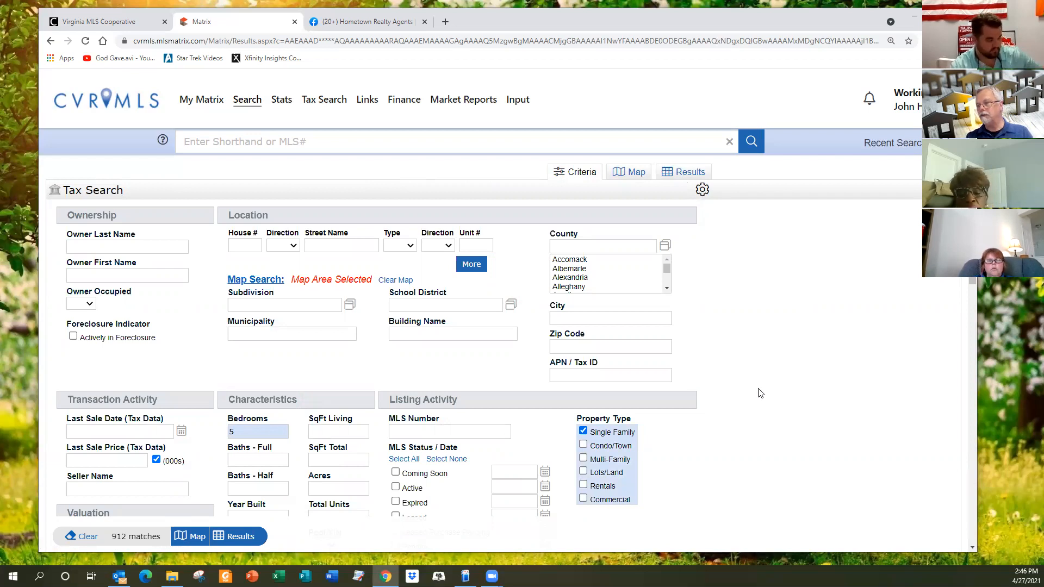
scroll(760, 393, down, 1)
scroll(760, 393, down, 1)
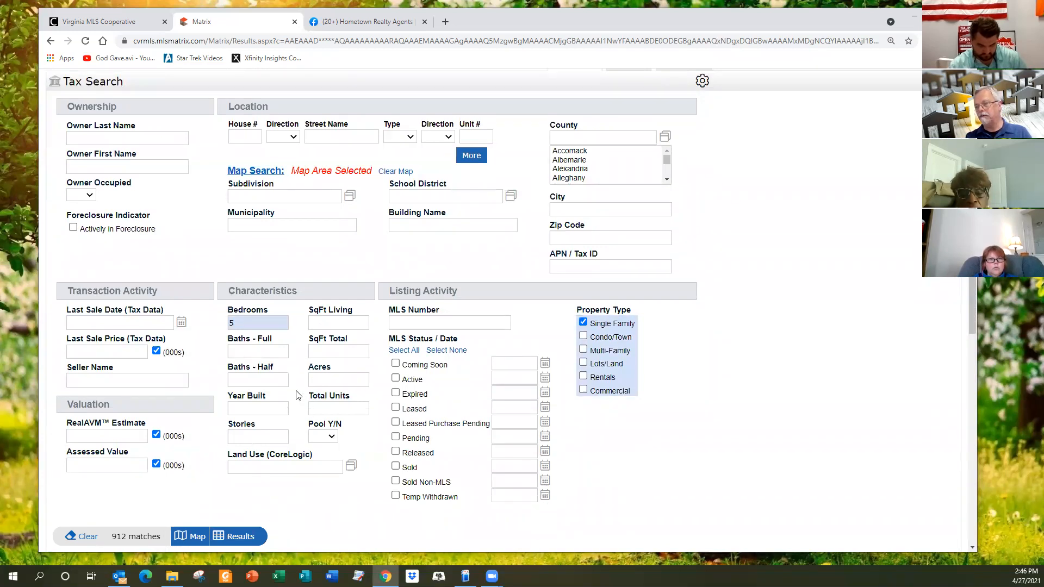
click(250, 441)
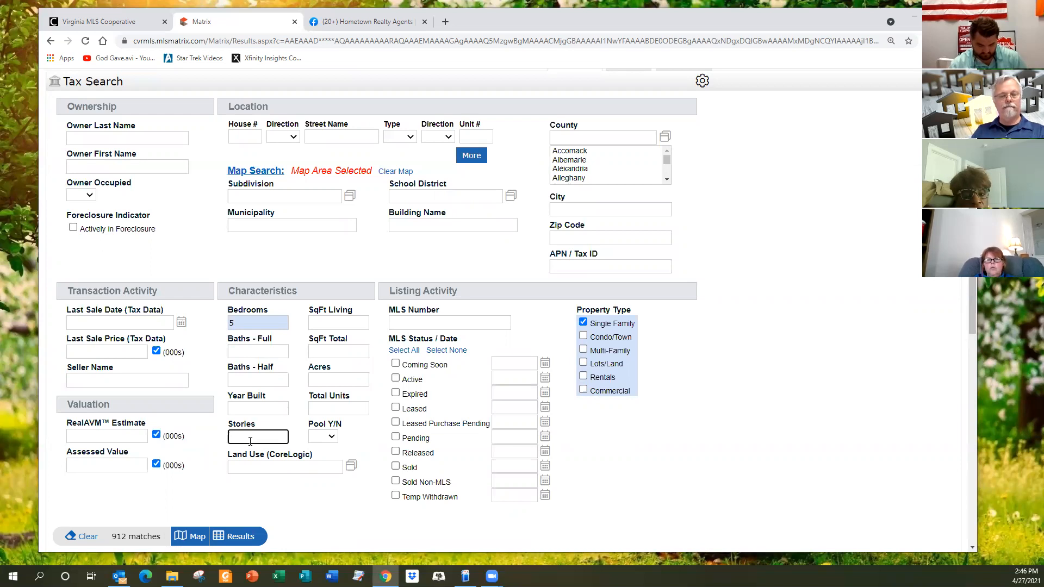
text(1)
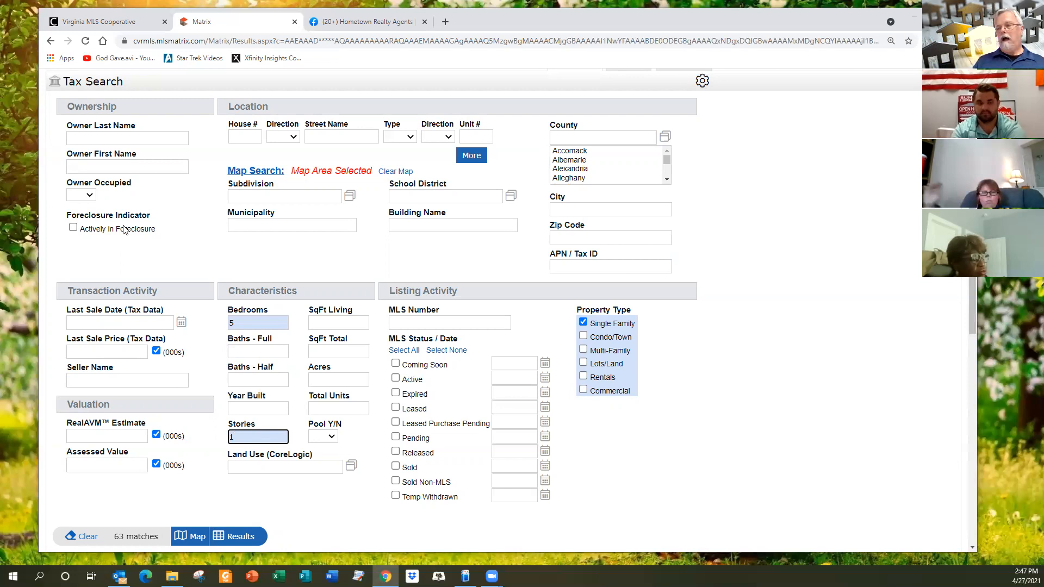
Change the property characteristics to 4 bedrooms and 2 stories
click(240, 326)
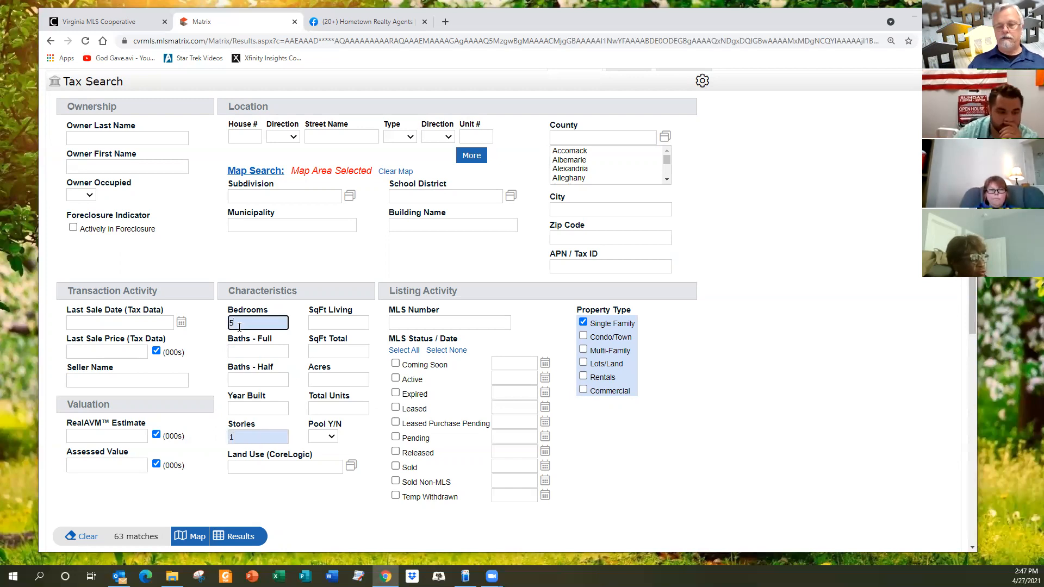
key(BackSpace)
text(4)
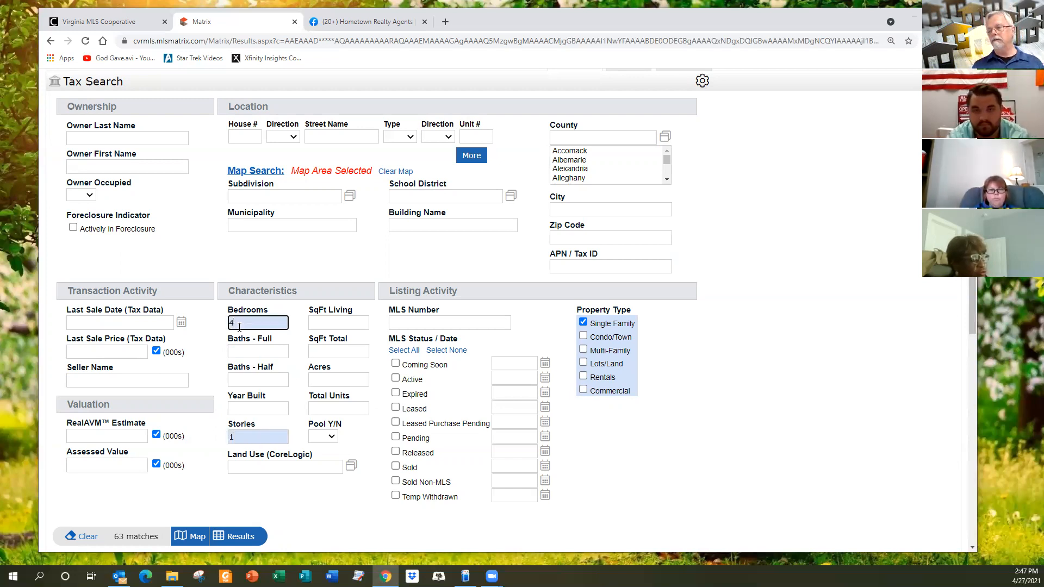
click(242, 435)
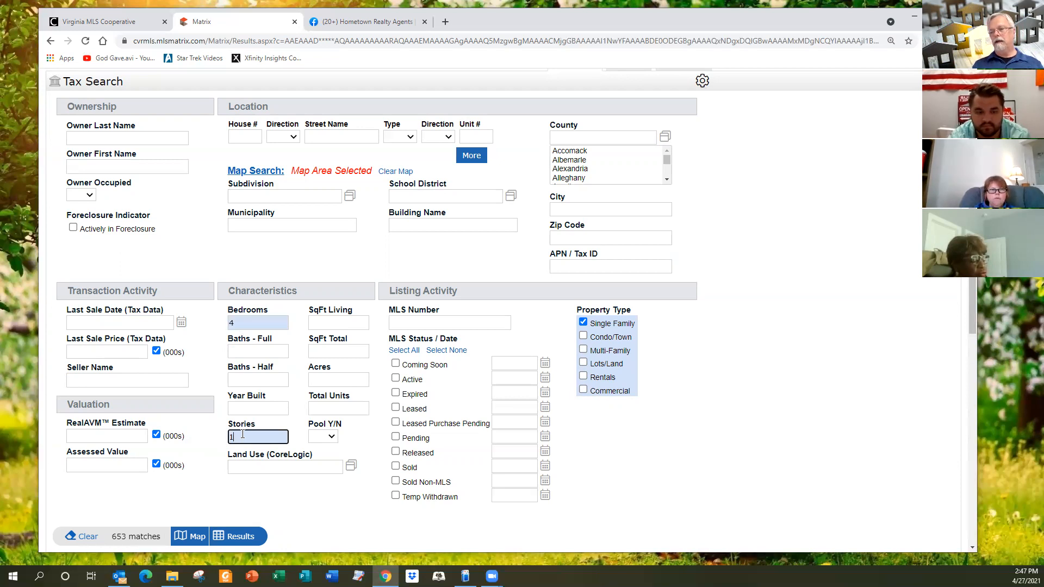
key(BackSpace)
text(2)
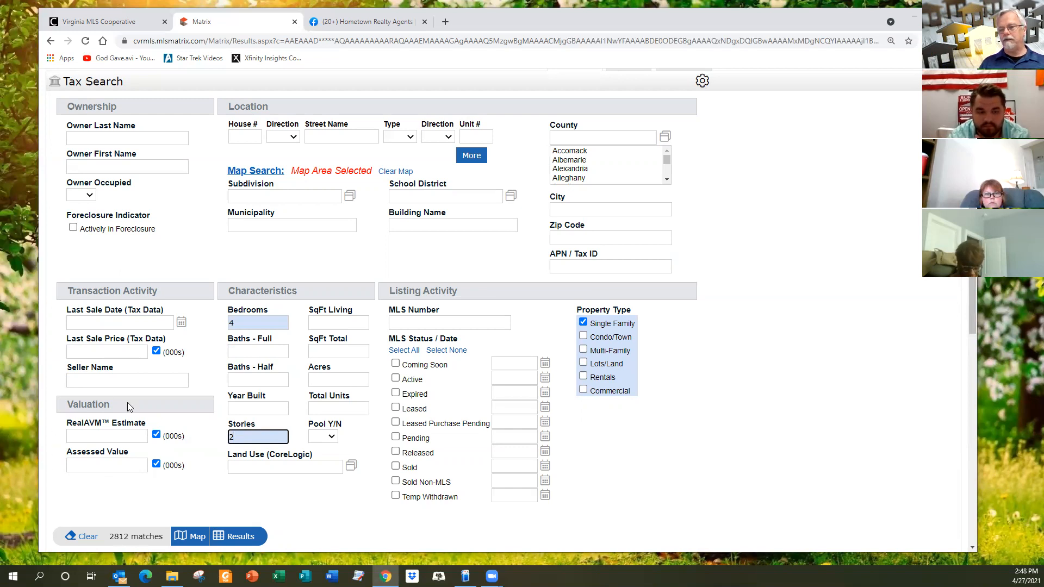
Limit the assessed value to the range 200-300 in thousands
click(102, 469)
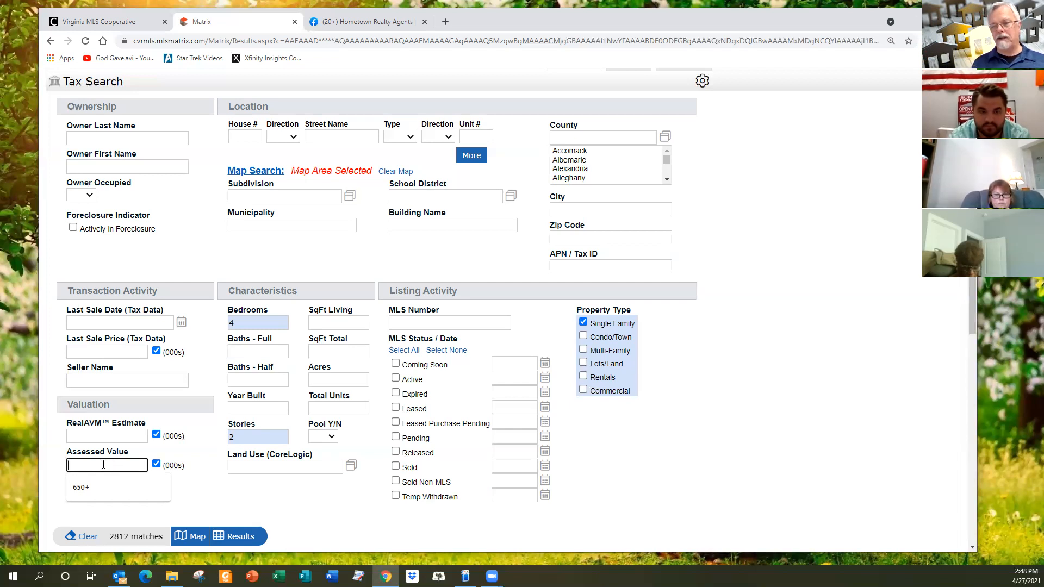
text(200)
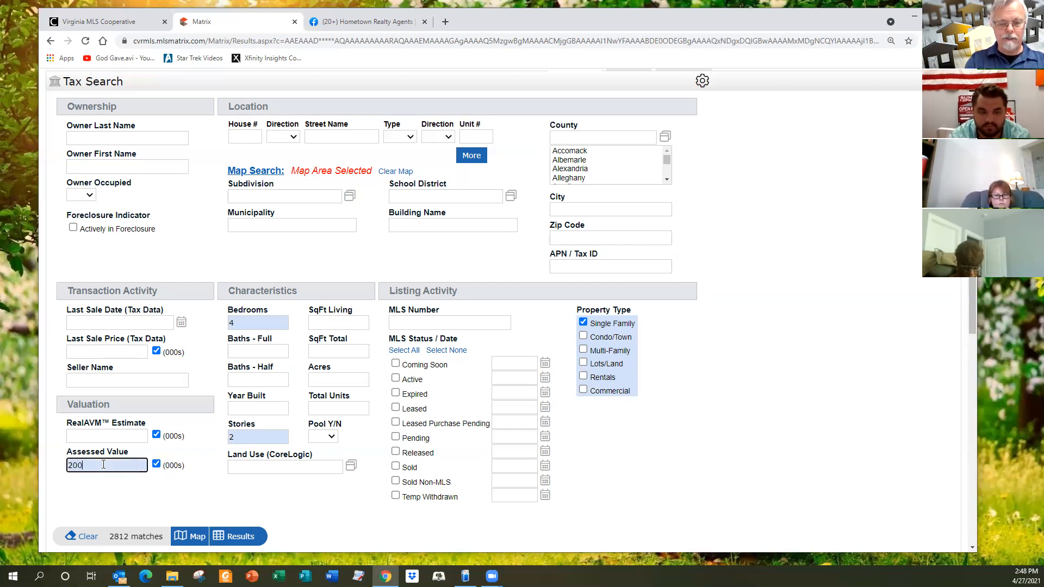
text(-300)
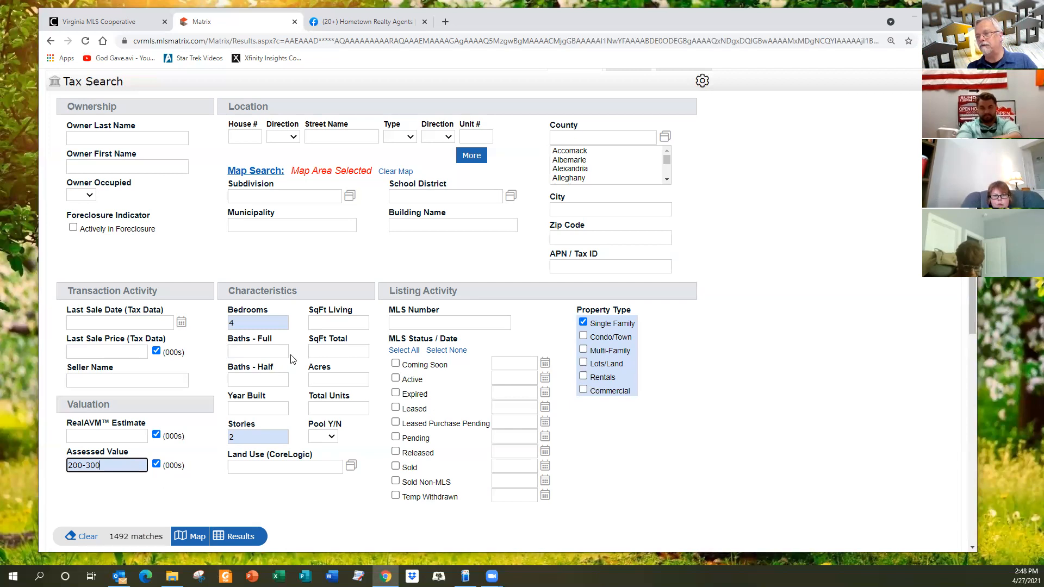
Set the bathroom criteria to 2 full baths and 1 half bath
click(243, 352)
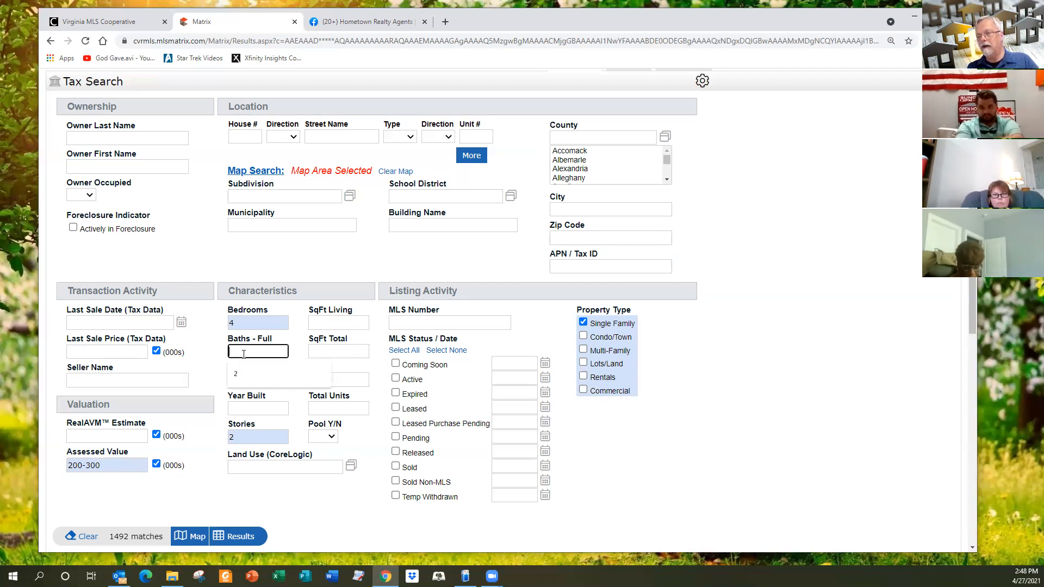
click(236, 374)
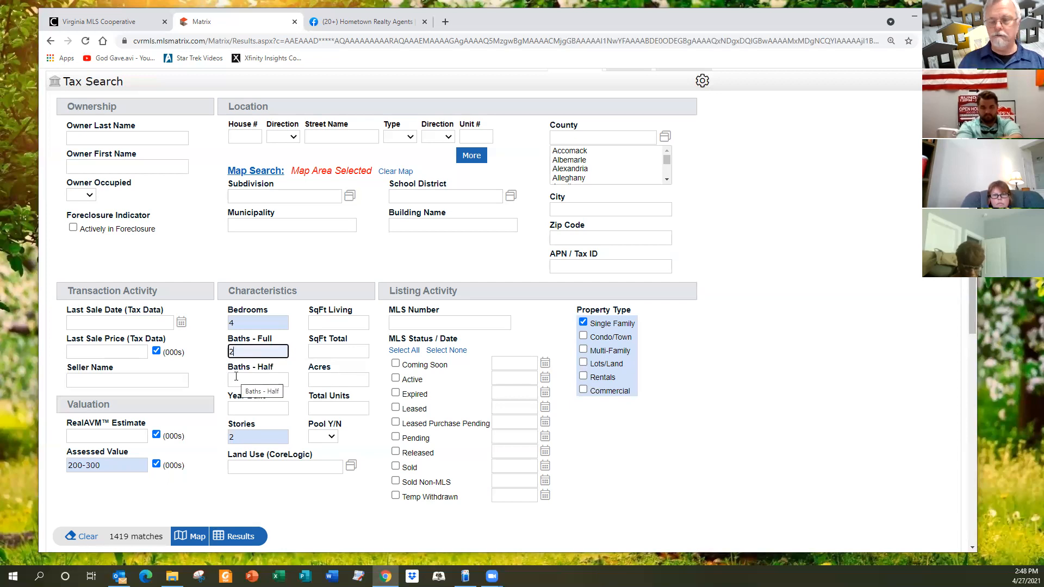
text(+)
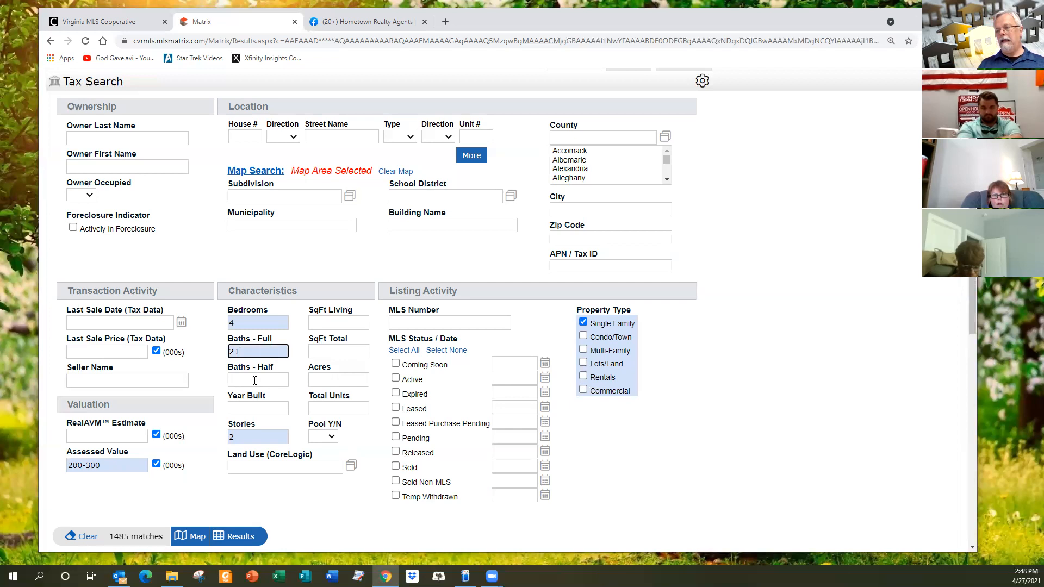
click(253, 377)
text(1)
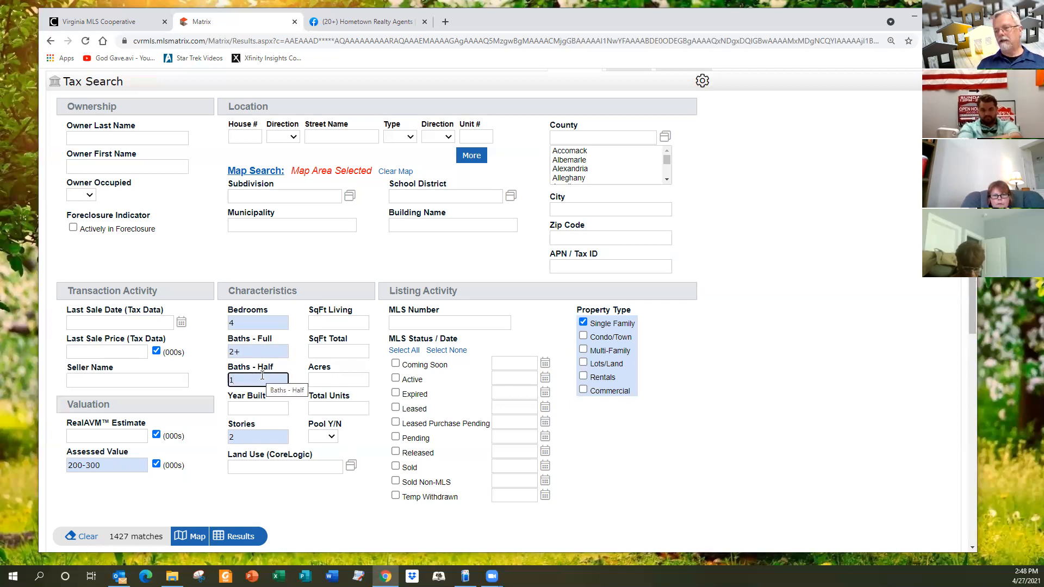
click(241, 352)
key(BackSpace)
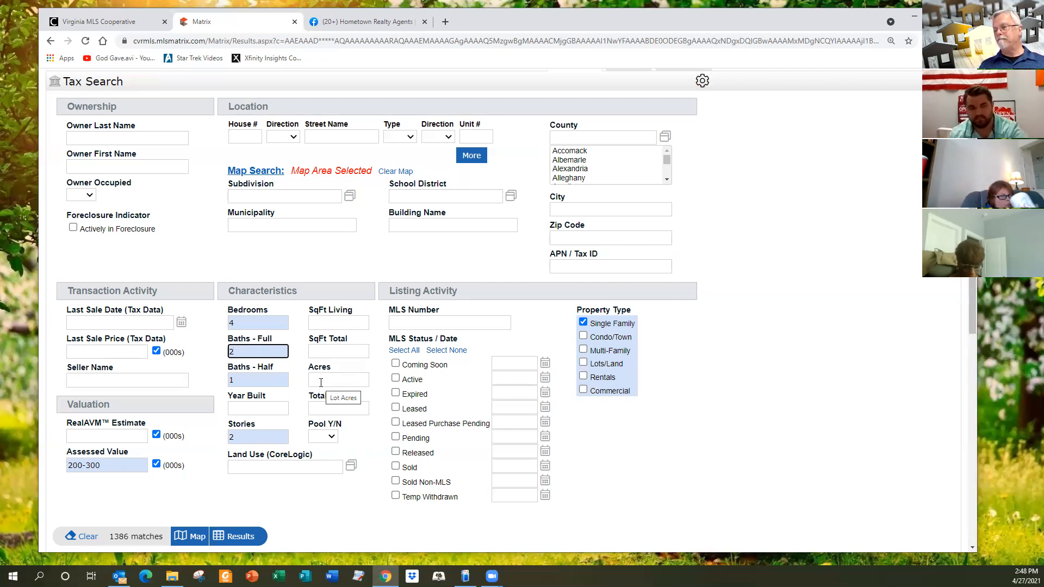
Move the 200-300 range from Assessed Value to RealAVM Estimate and limit the total square footage to 1600-2000
drag(100, 465, 86, 438)
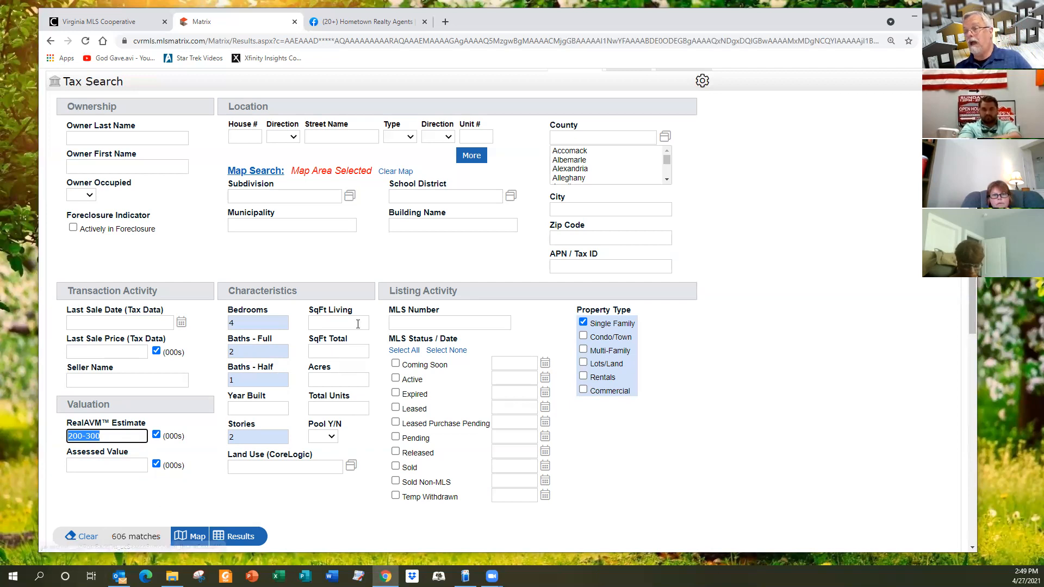
click(327, 352)
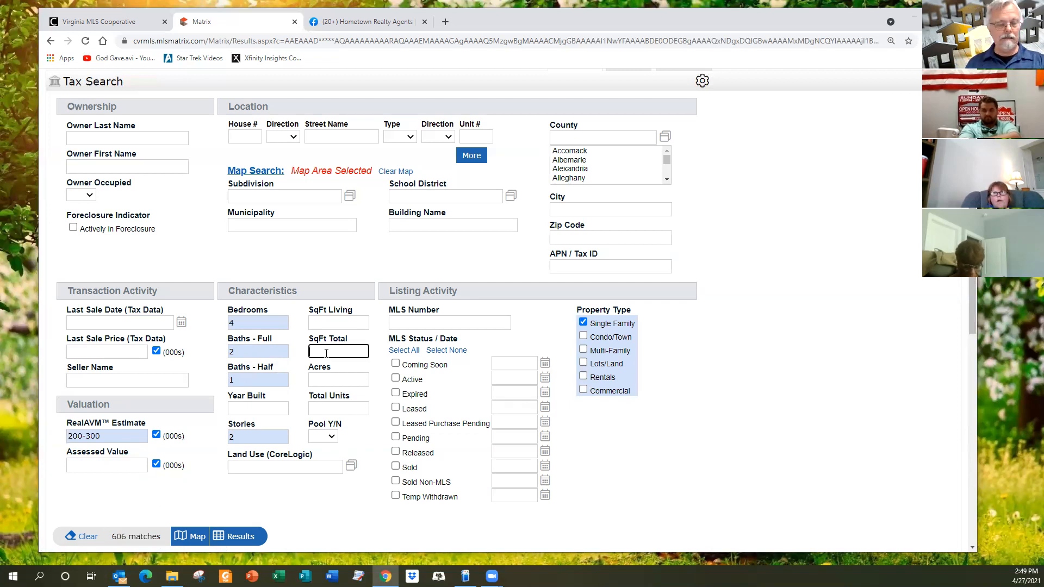
text(1600)
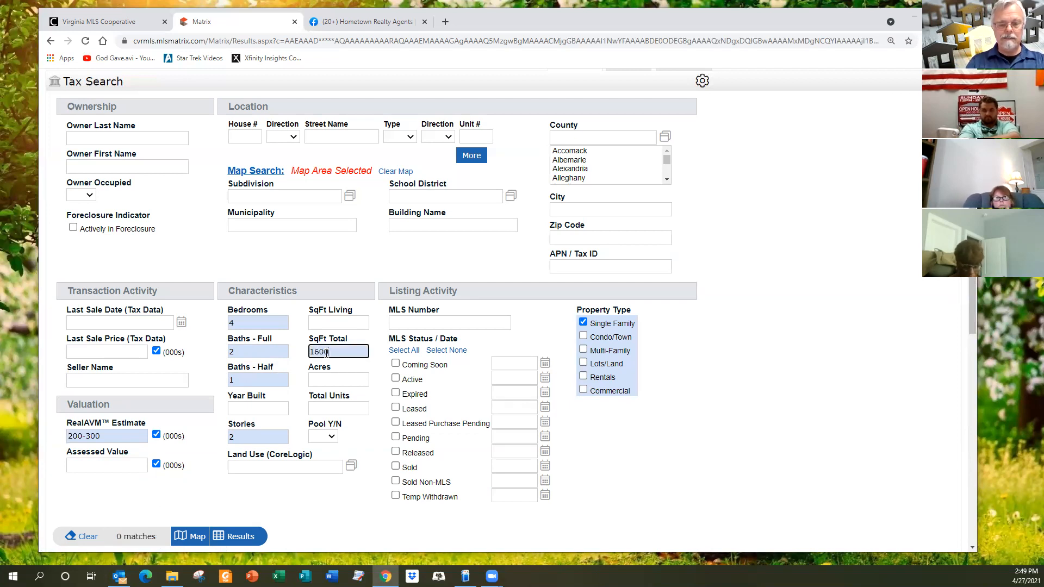
text(-2000)
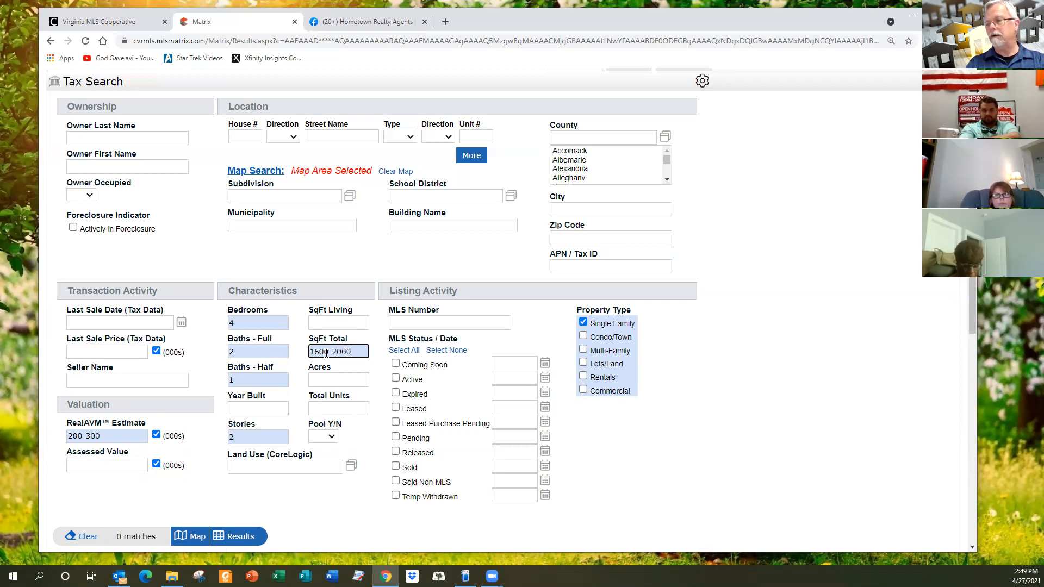